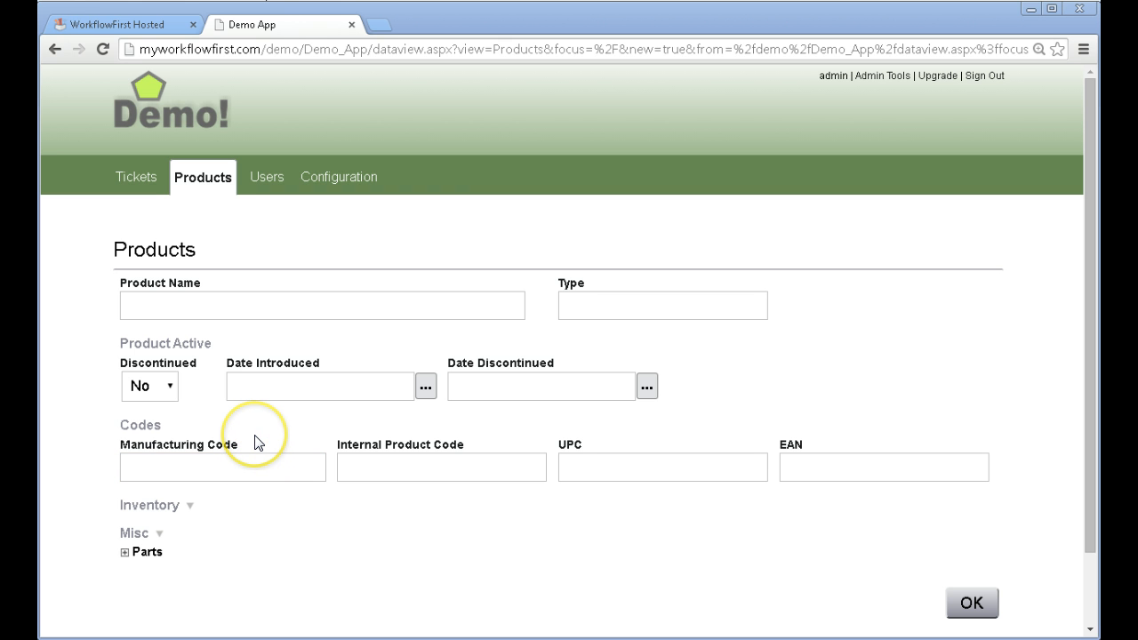
# - Try entering a long string of random letters in the new product's Manufacturing Code field, and clear it again
pyautogui.click(213, 469)
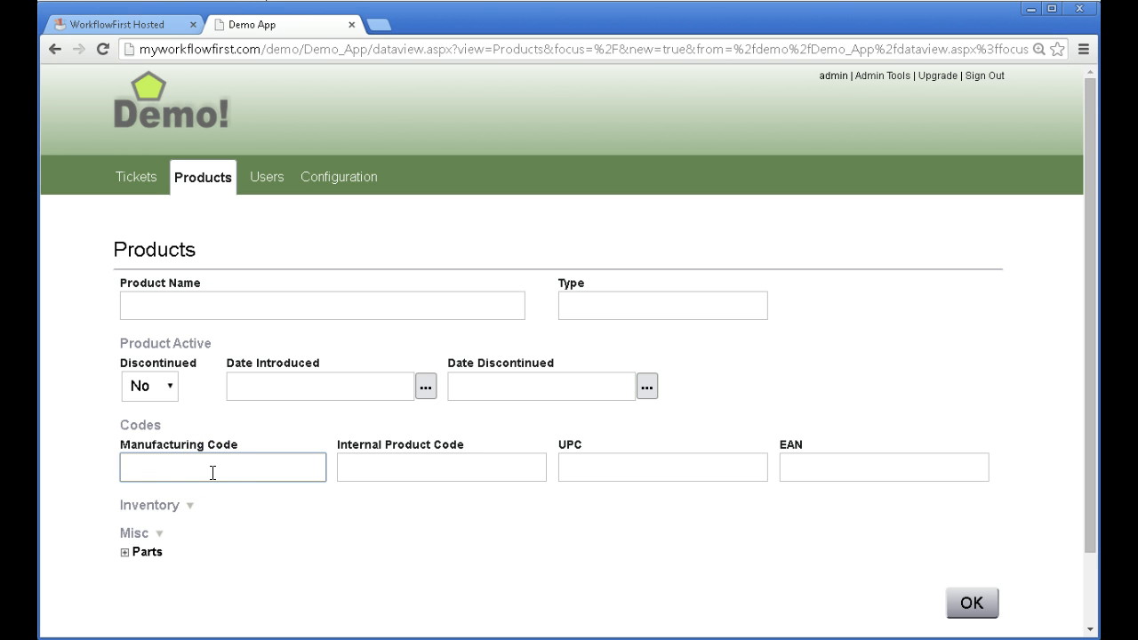
pyautogui.write('k')
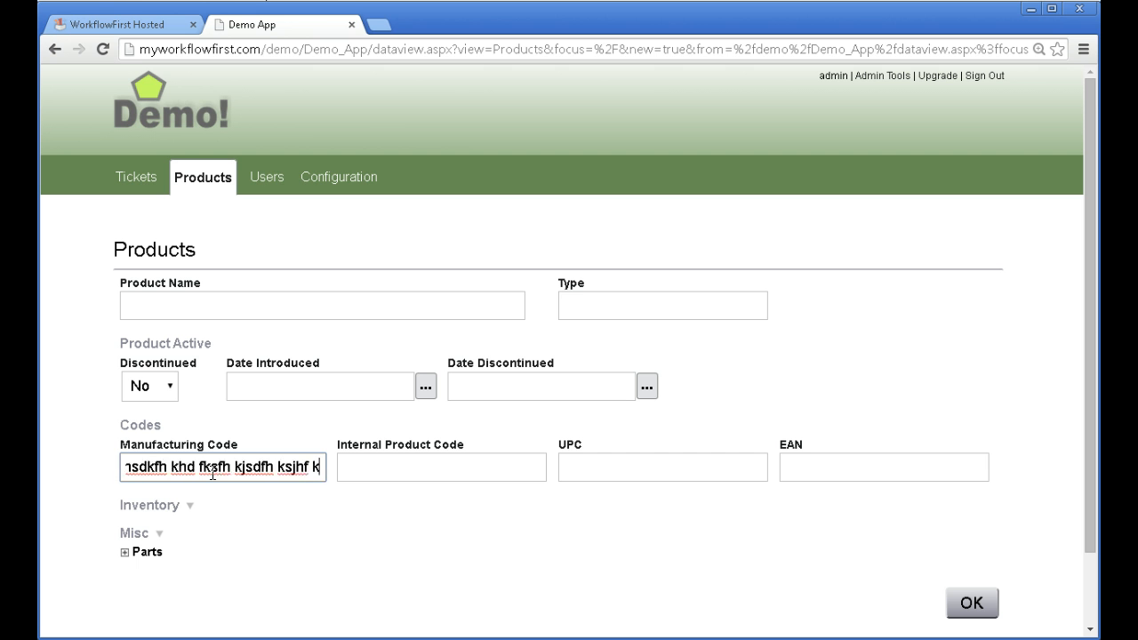
pyautogui.write('hsdkfjhsdkfh khd fksfh kjsdfh ksjhf ksjdhfksj sdfkjh sdkjh sdf')
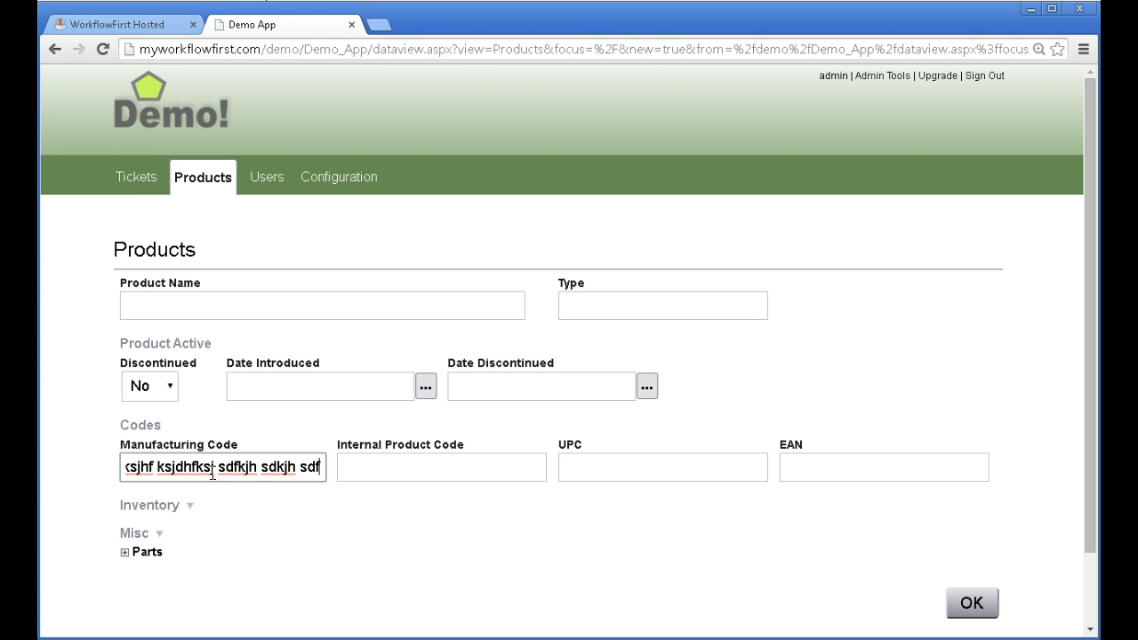
pyautogui.hotkey('ctrl', 'a')
pyautogui.press('BackSpace')
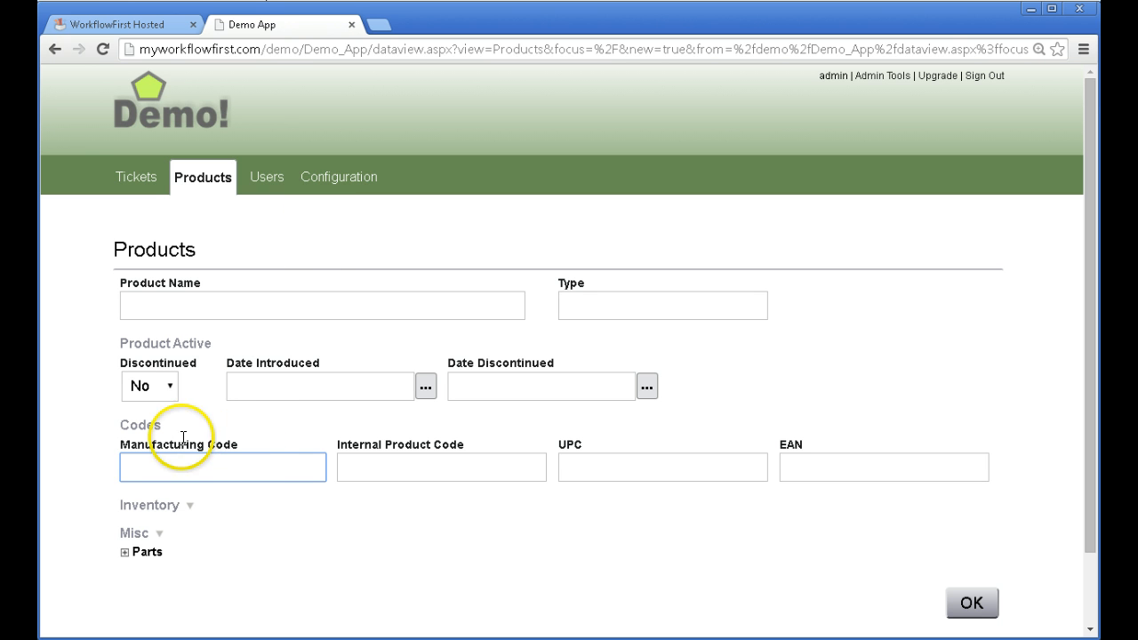
# - Switch to WorkflowFirst Hosted and start a new Advanced settings record for the ManufacturingCode field of Products
pyautogui.click(113, 27)
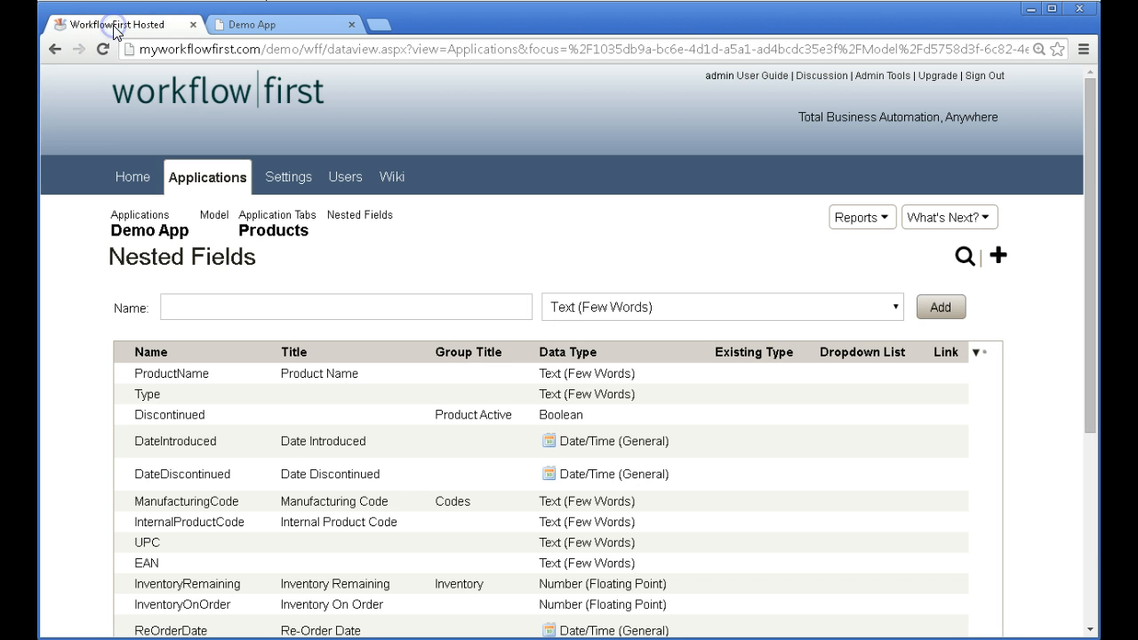
pyautogui.click(343, 505)
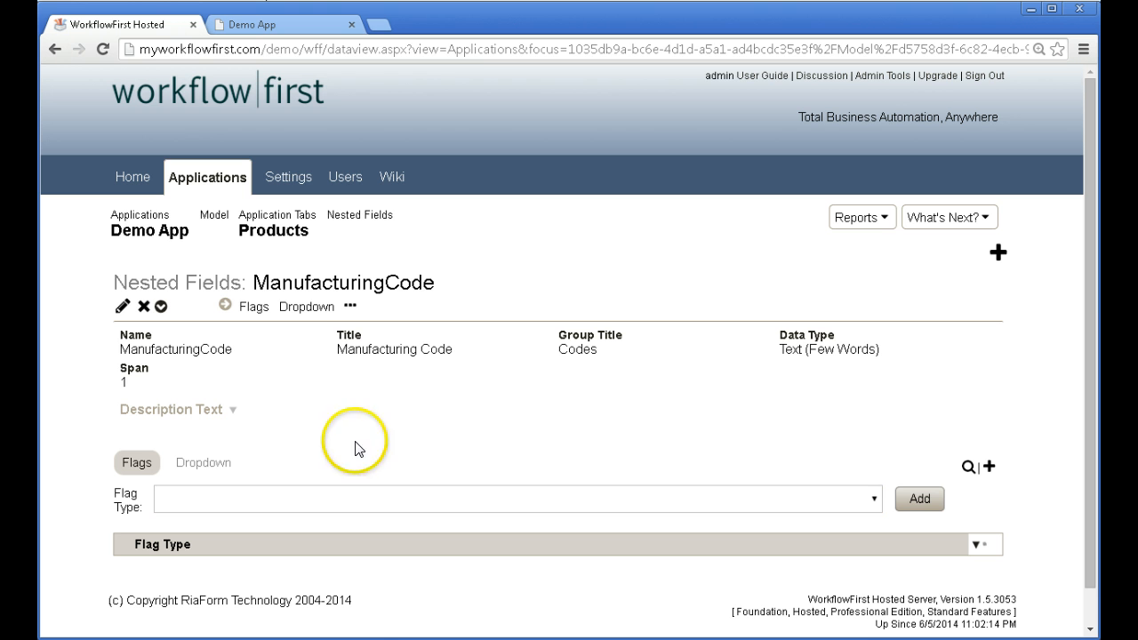
pyautogui.click(352, 310)
pyautogui.click(594, 307)
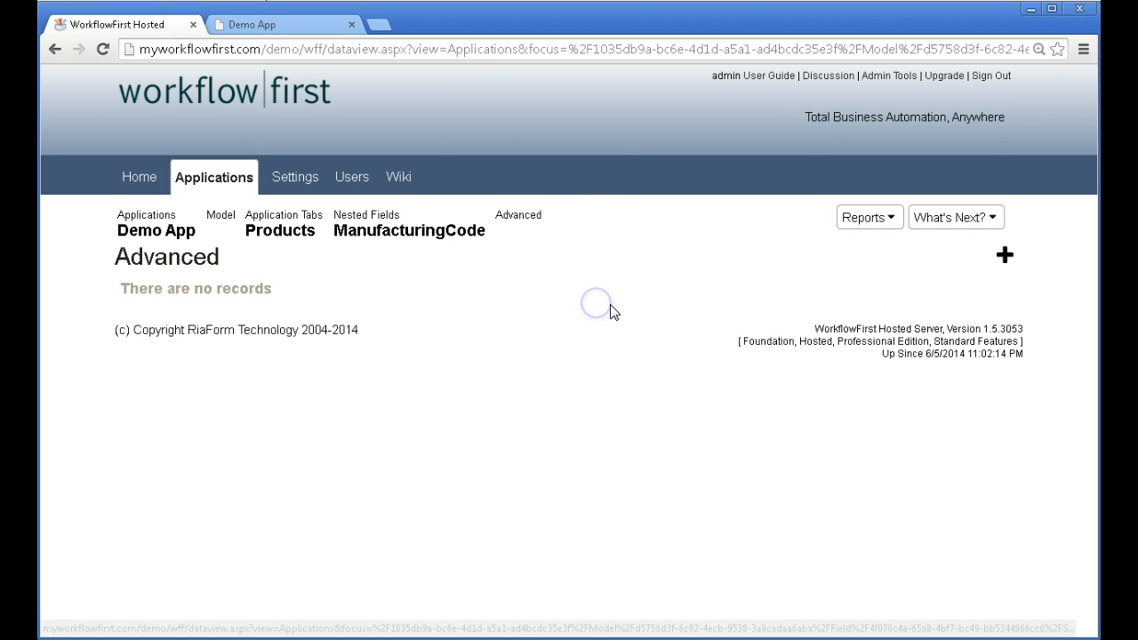
pyautogui.click(1003, 255)
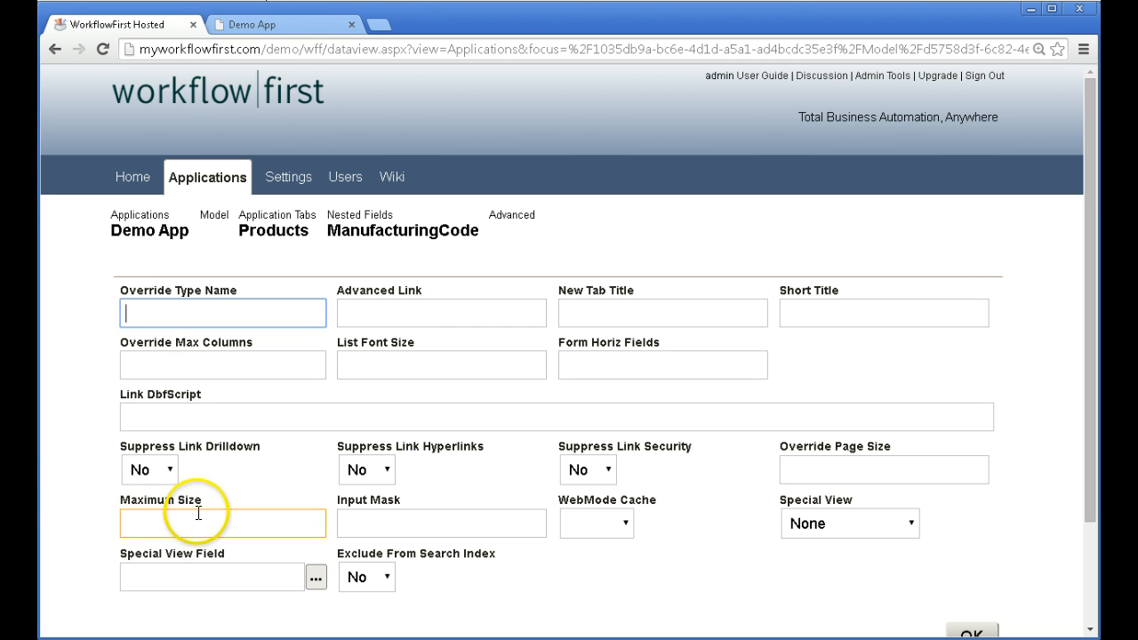
# - Set the ManufacturingCode field's Maximum Size to 10 and save the Advanced record
pyautogui.moveTo(196, 505)
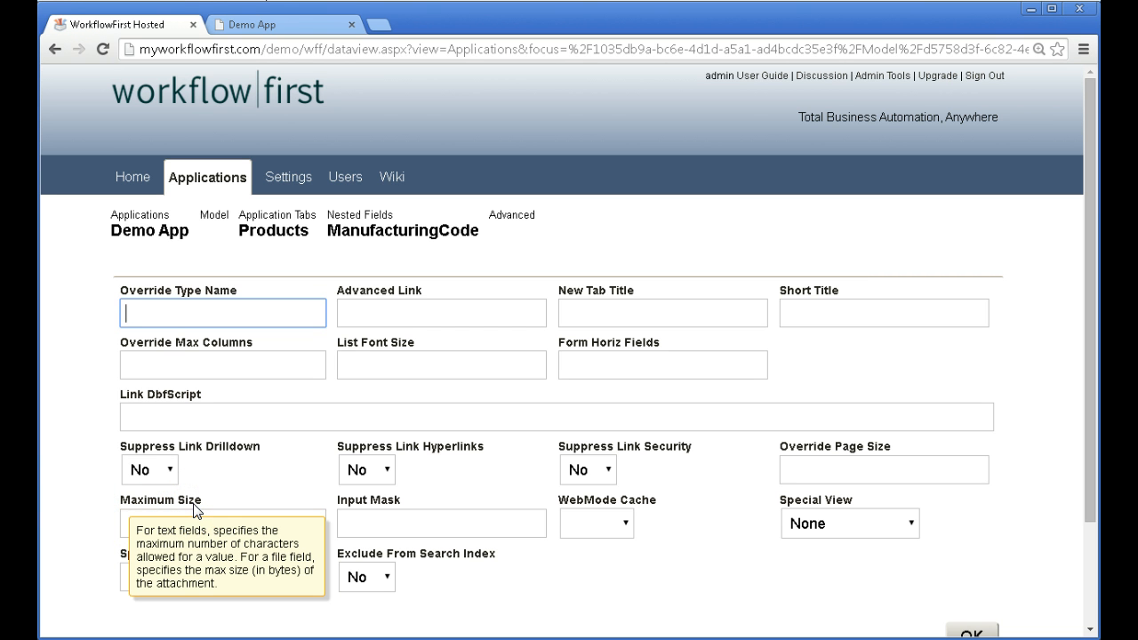
pyautogui.click(207, 521)
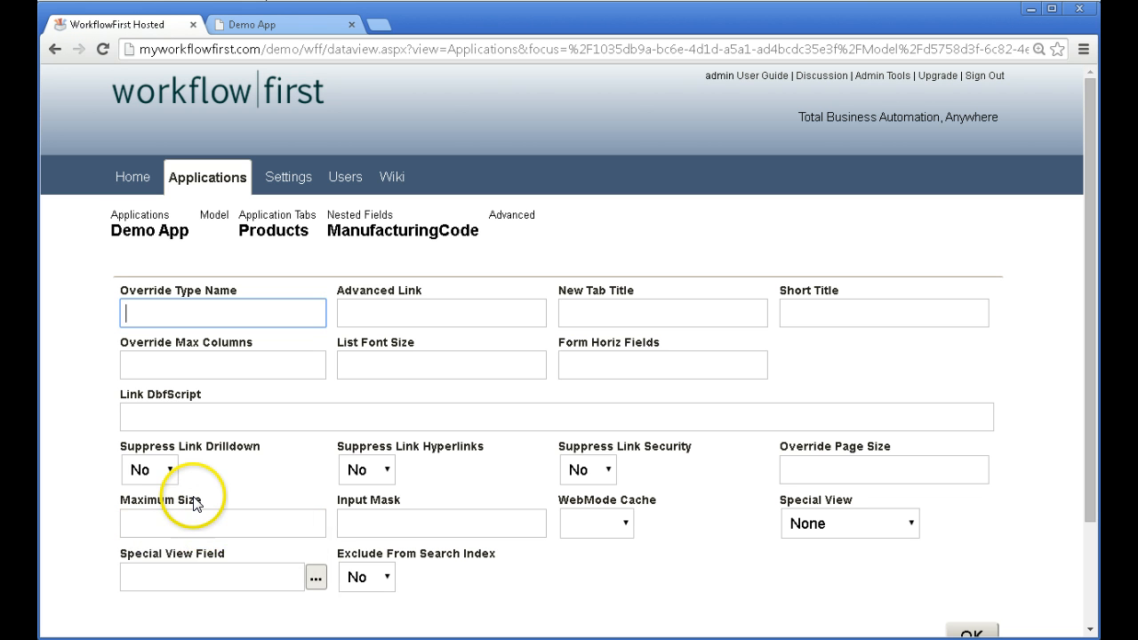
pyautogui.moveTo(195, 504)
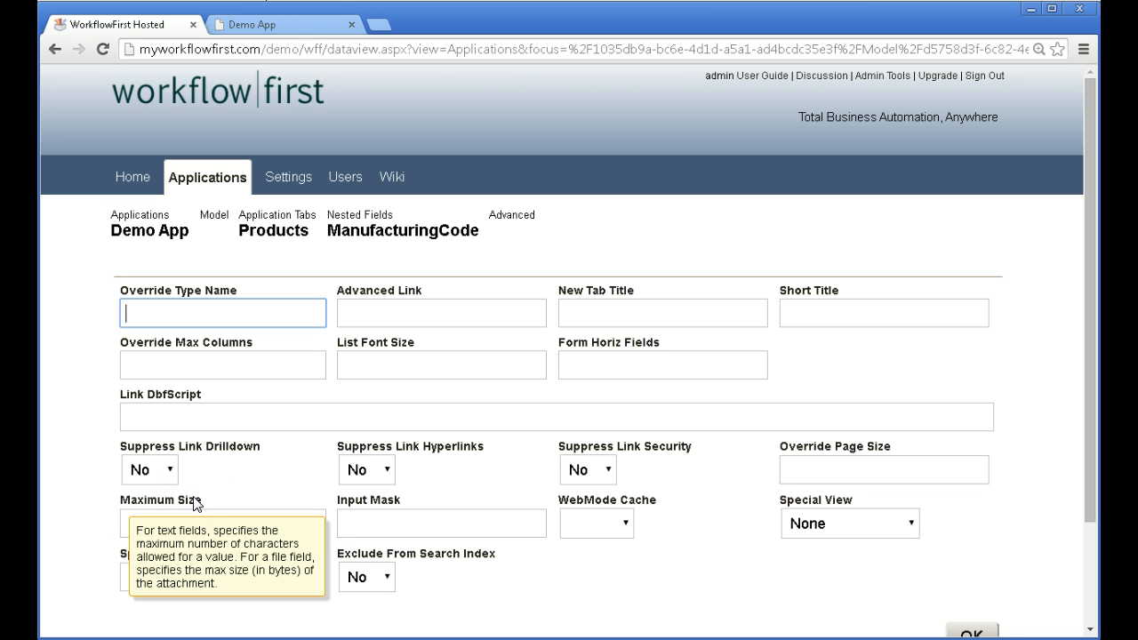
pyautogui.click(198, 520)
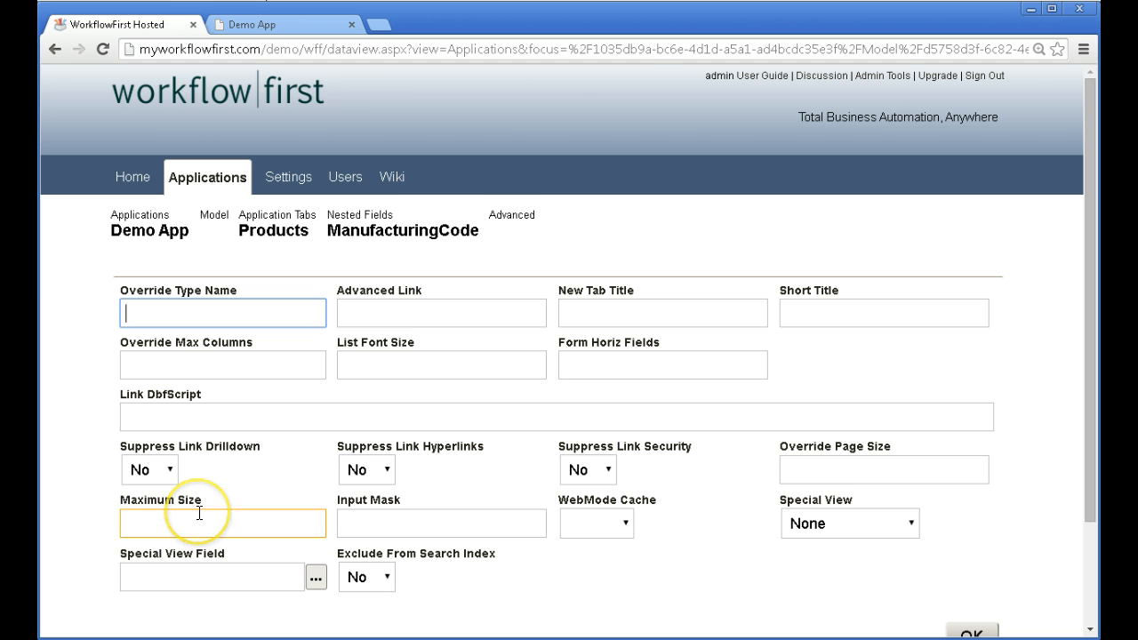
pyautogui.click(200, 513)
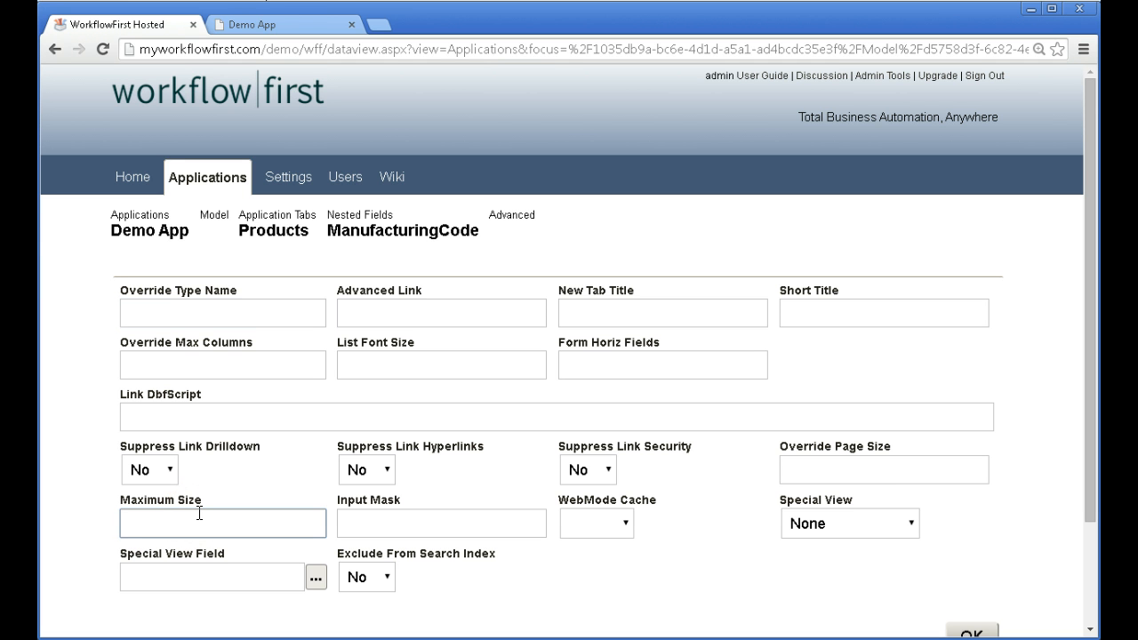
pyautogui.write('10')
pyautogui.click(208, 516)
pyautogui.click(969, 631)
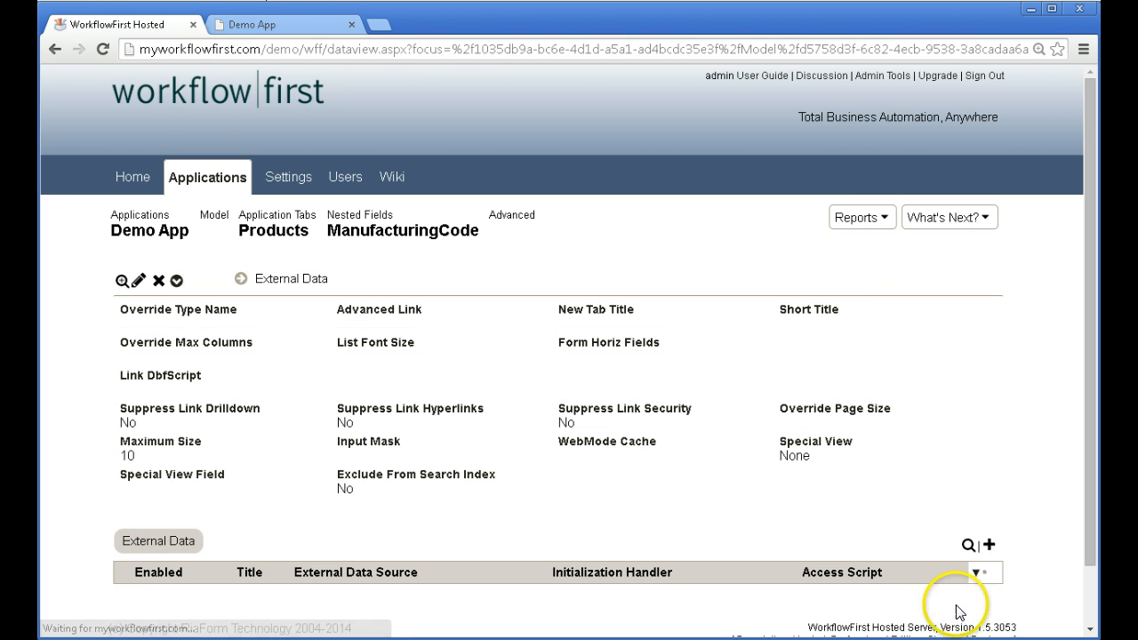
# - Publish the Demo App with the default publishing options
pyautogui.click(940, 217)
pyautogui.click(938, 421)
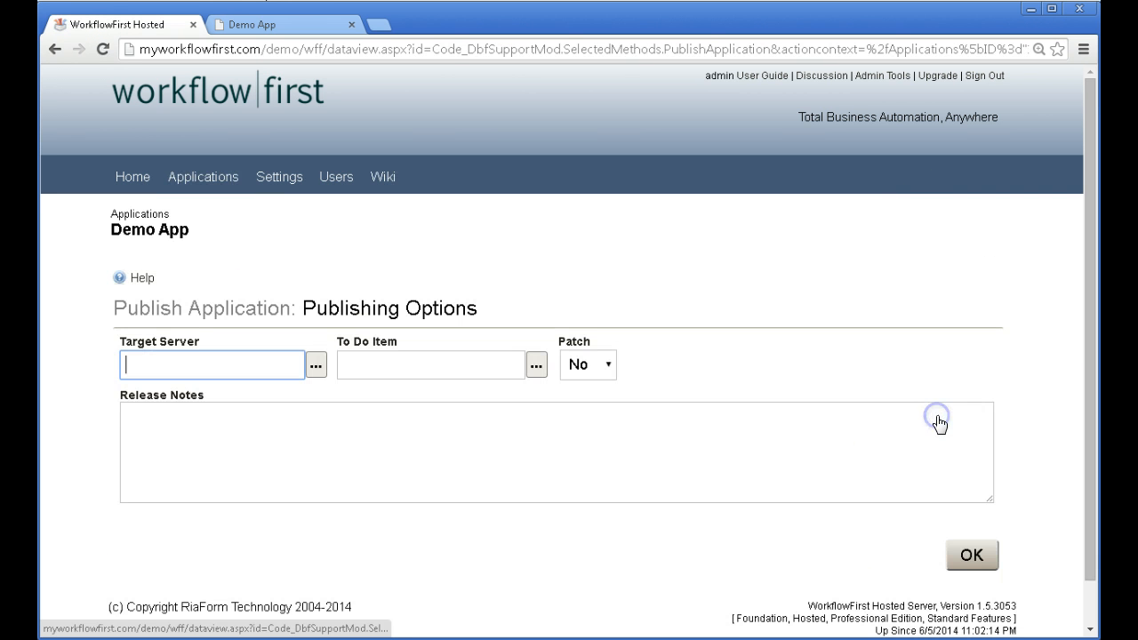
pyautogui.click(967, 550)
pyautogui.click(263, 25)
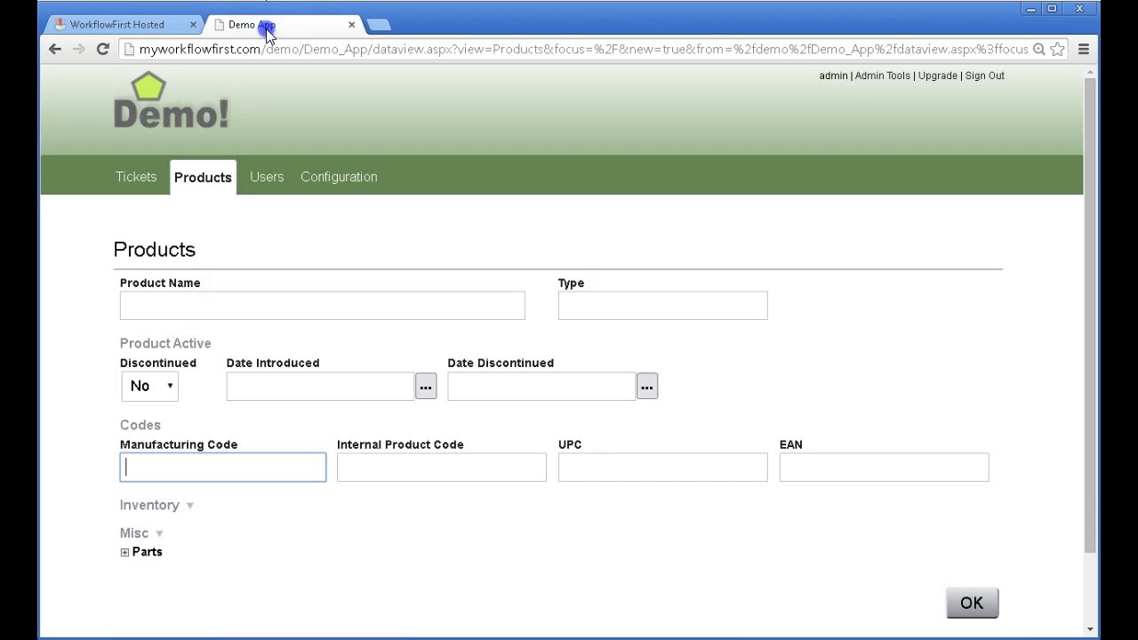
pyautogui.press('F5')
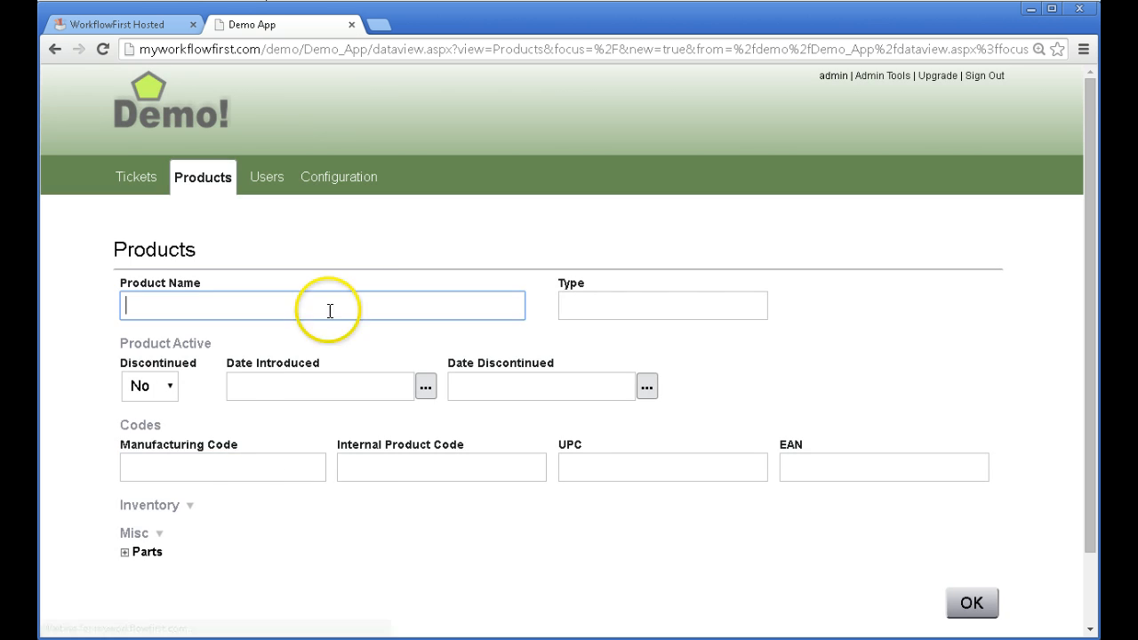
pyautogui.click(231, 467)
pyautogui.write('dfgdfgdfgd')
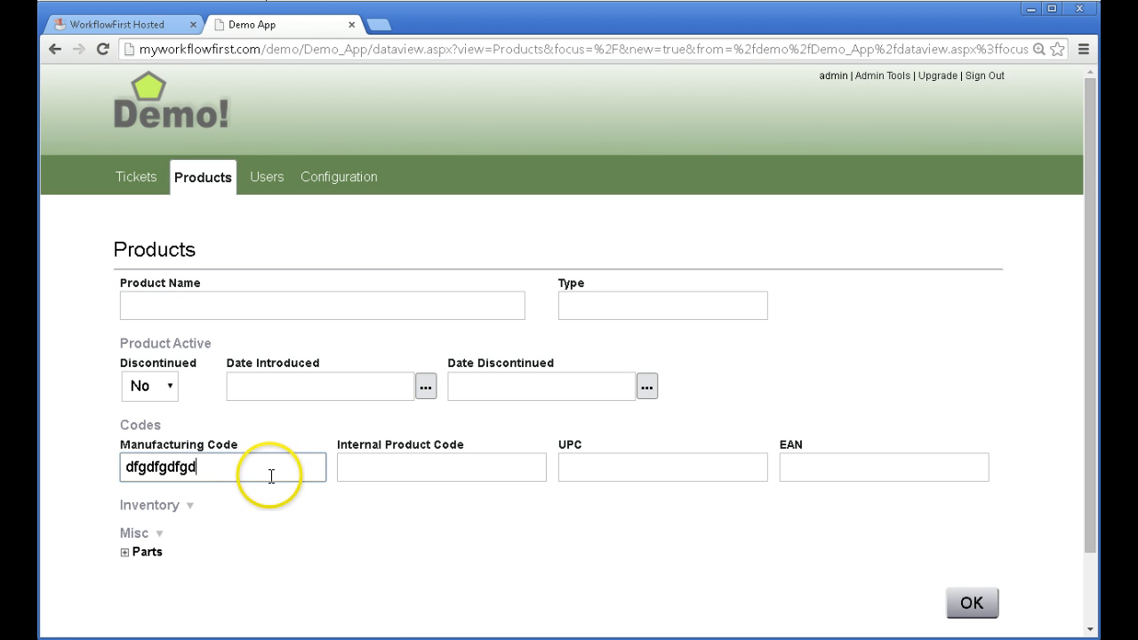
pyautogui.moveTo(234, 464); pyautogui.dragTo(75, 471)
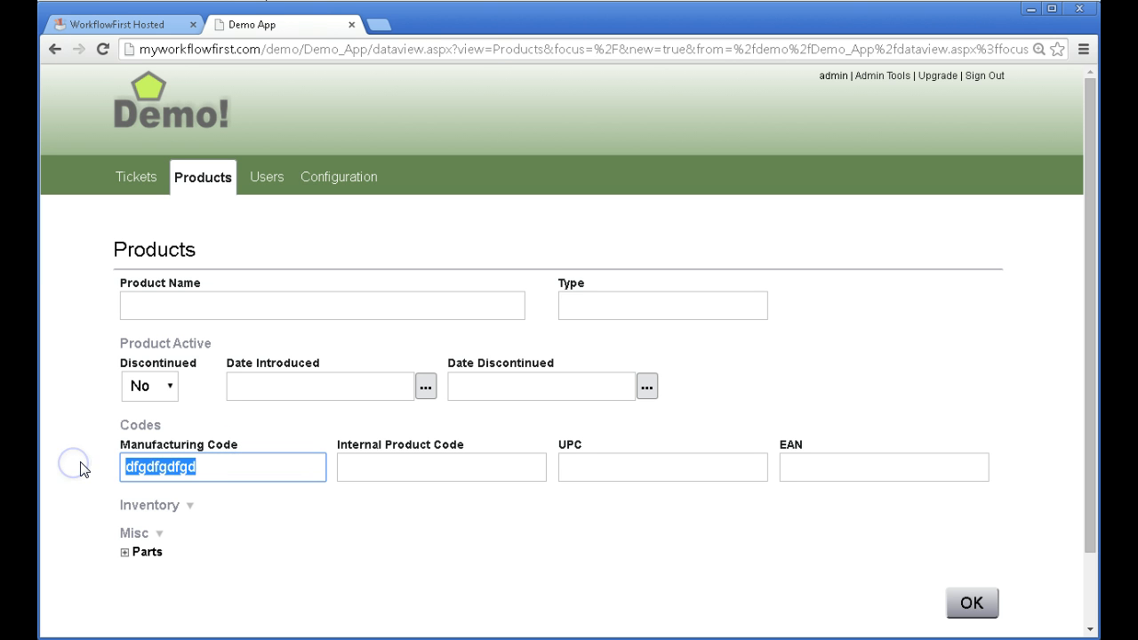
pyautogui.write('3453453453')
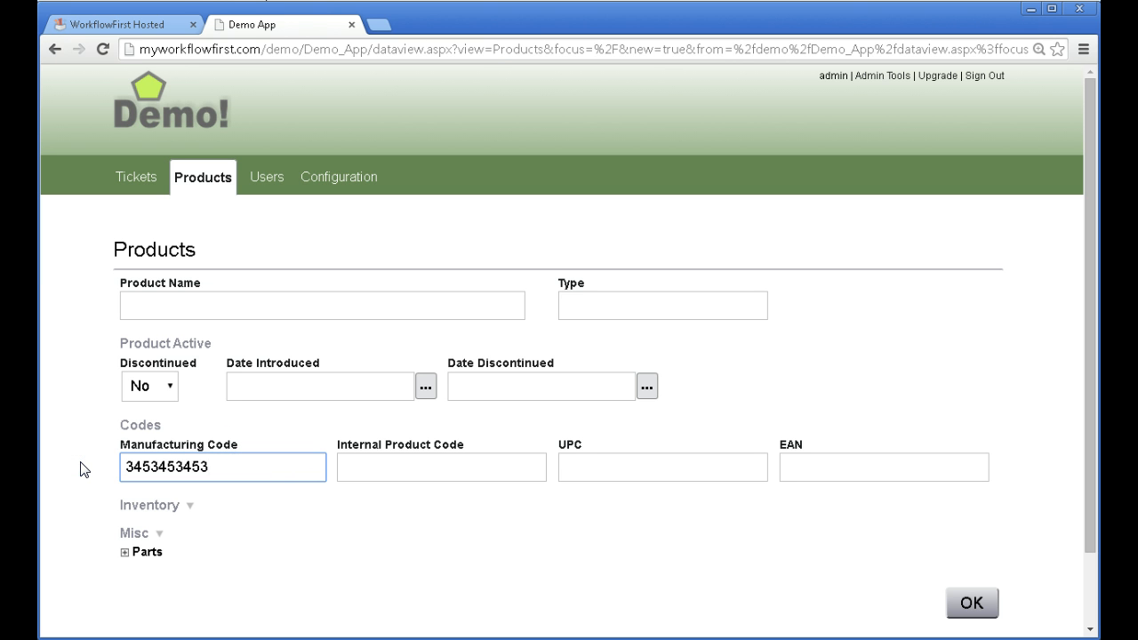
# - Test the Manufacturing Code field's length limit with "sdfsdfsdfs", and empty the field again
pyautogui.moveTo(210, 467); pyautogui.dragTo(61, 462)
pyautogui.write('sdfsdfsd')
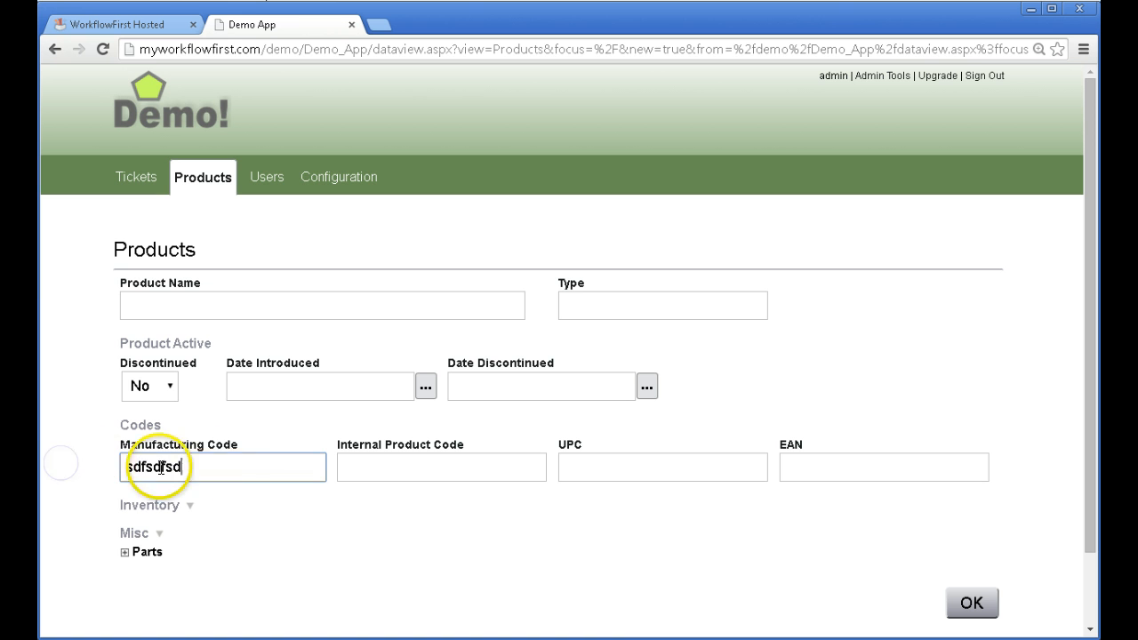
pyautogui.write('fs')
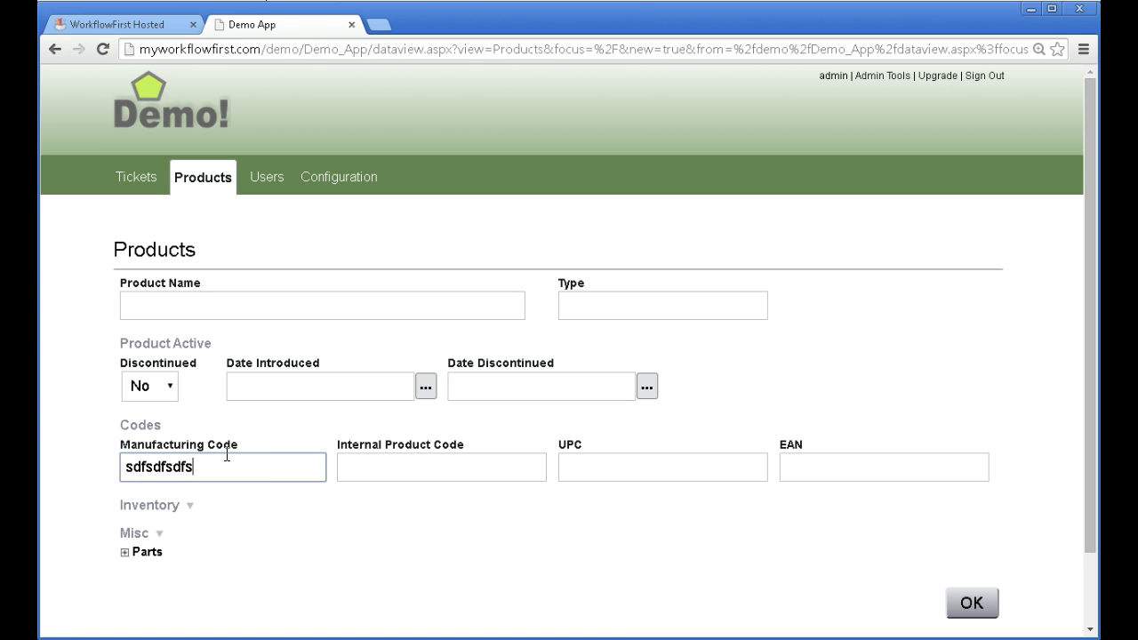
pyautogui.click(228, 455)
pyautogui.click(231, 454)
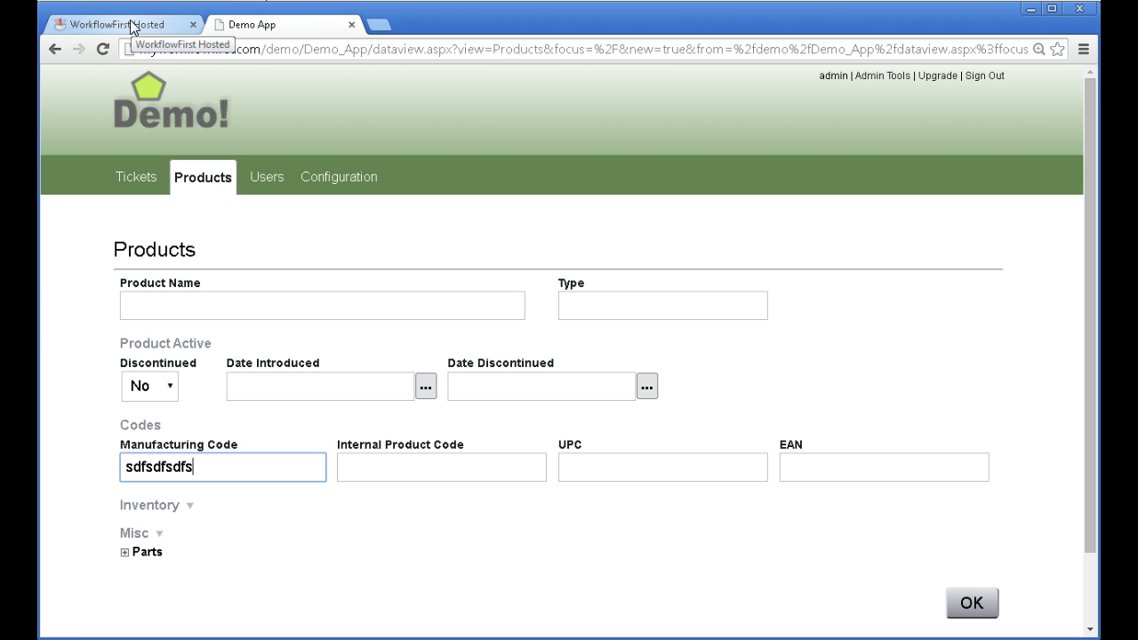
pyautogui.moveTo(224, 464); pyautogui.dragTo(105, 466)
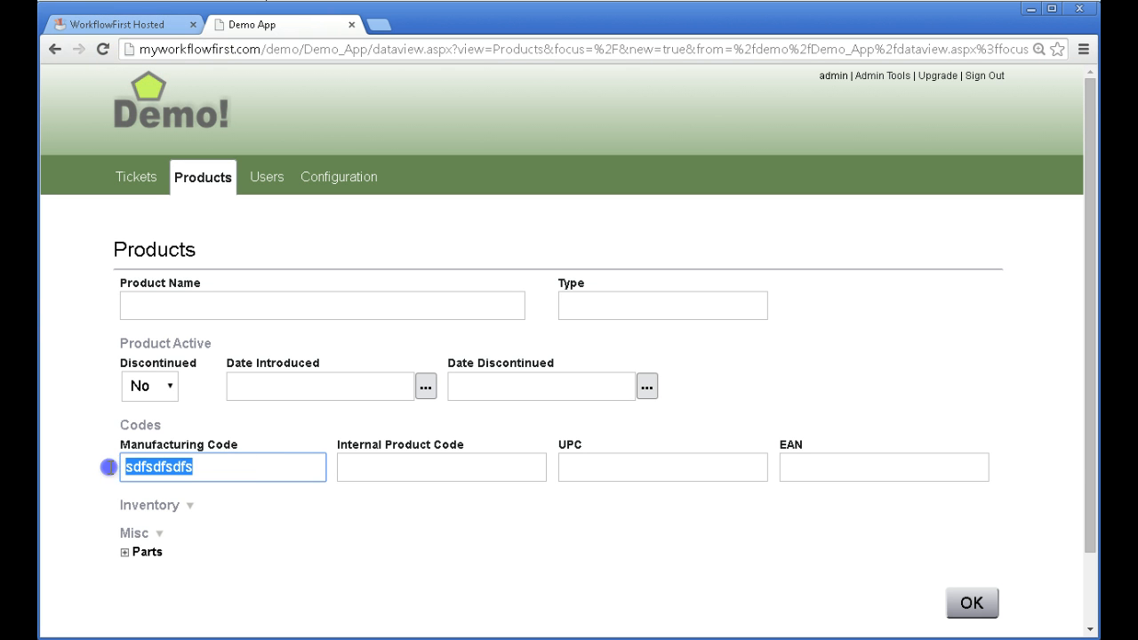
pyautogui.press('BackSpace')
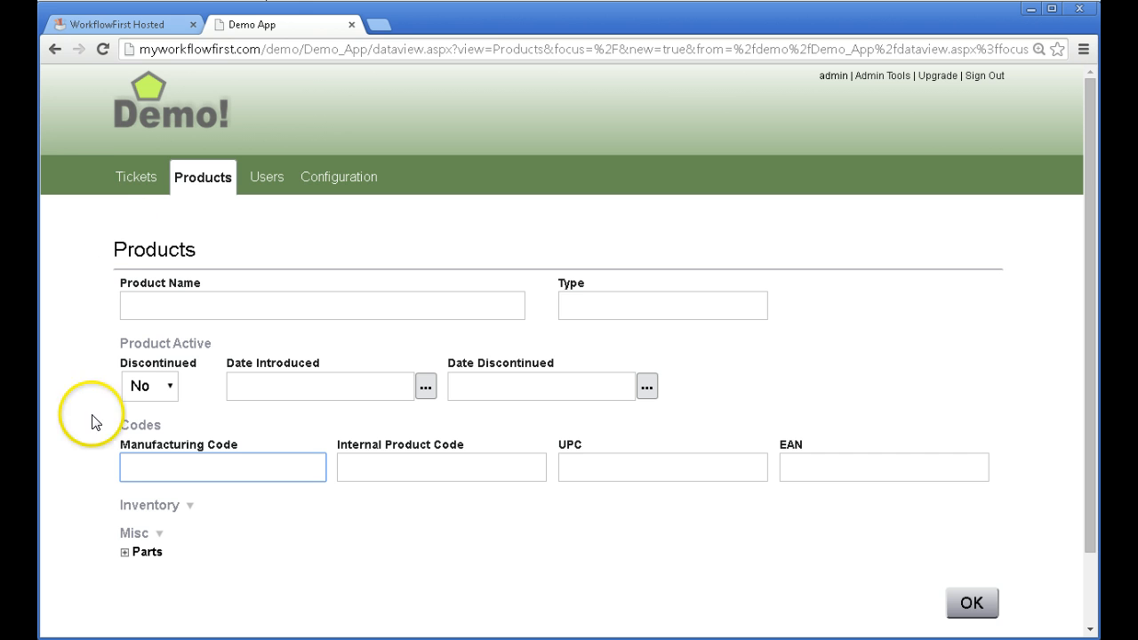
# - Switch back to WorkflowFirst Hosted and set the ManufacturingCode field's Input Mask to 999-999-aa in its Advanced record
pyautogui.click(93, 24)
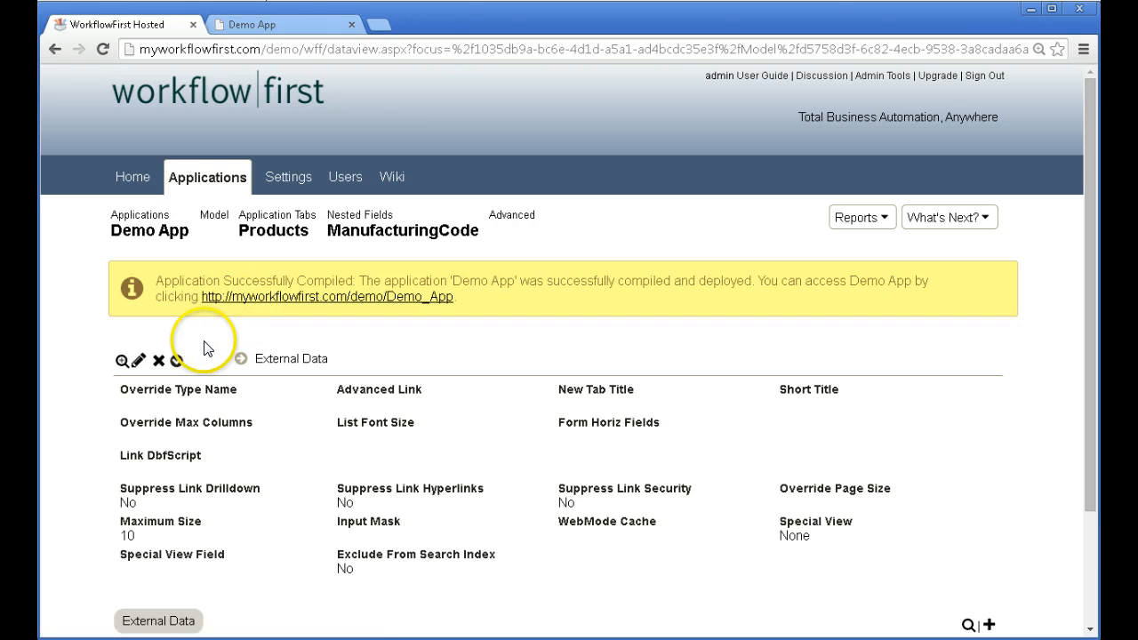
pyautogui.click(140, 359)
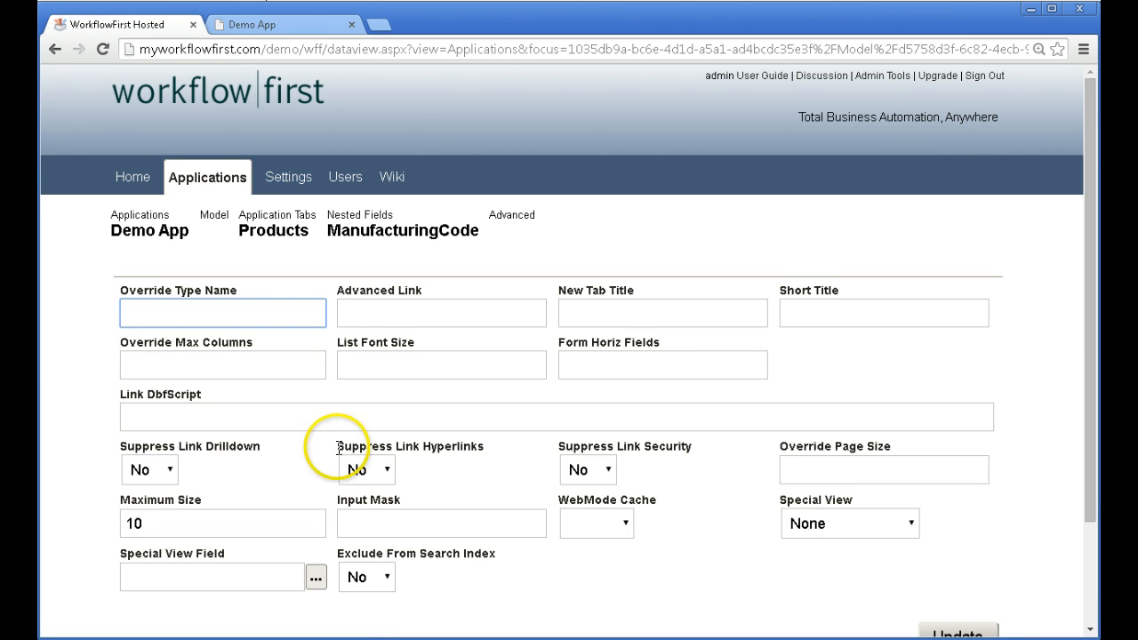
pyautogui.moveTo(377, 505)
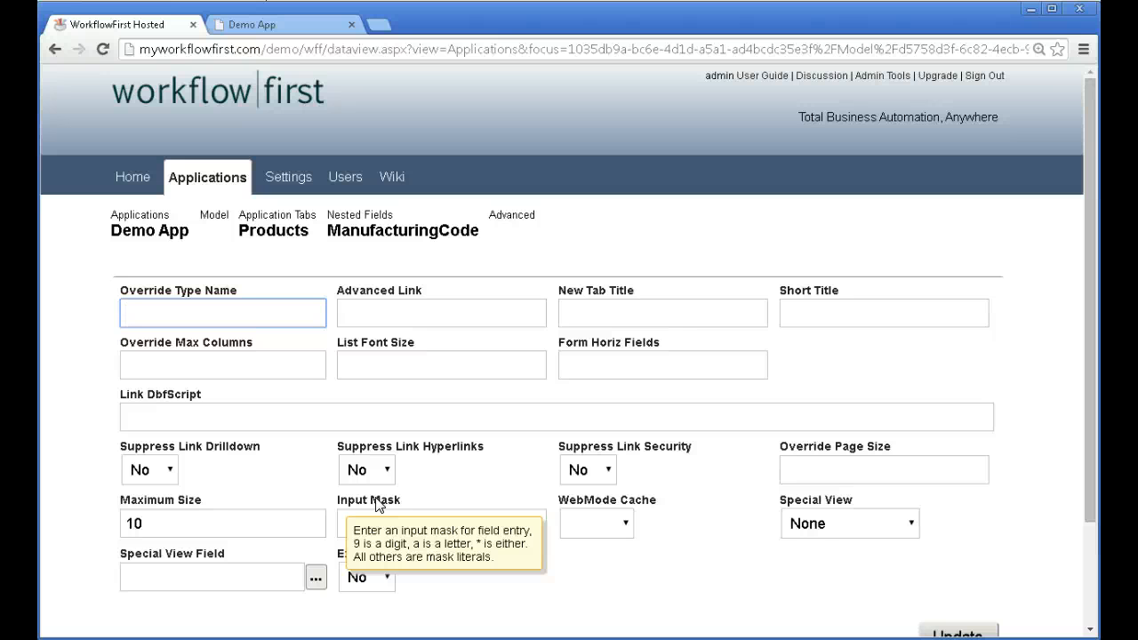
pyautogui.click(375, 521)
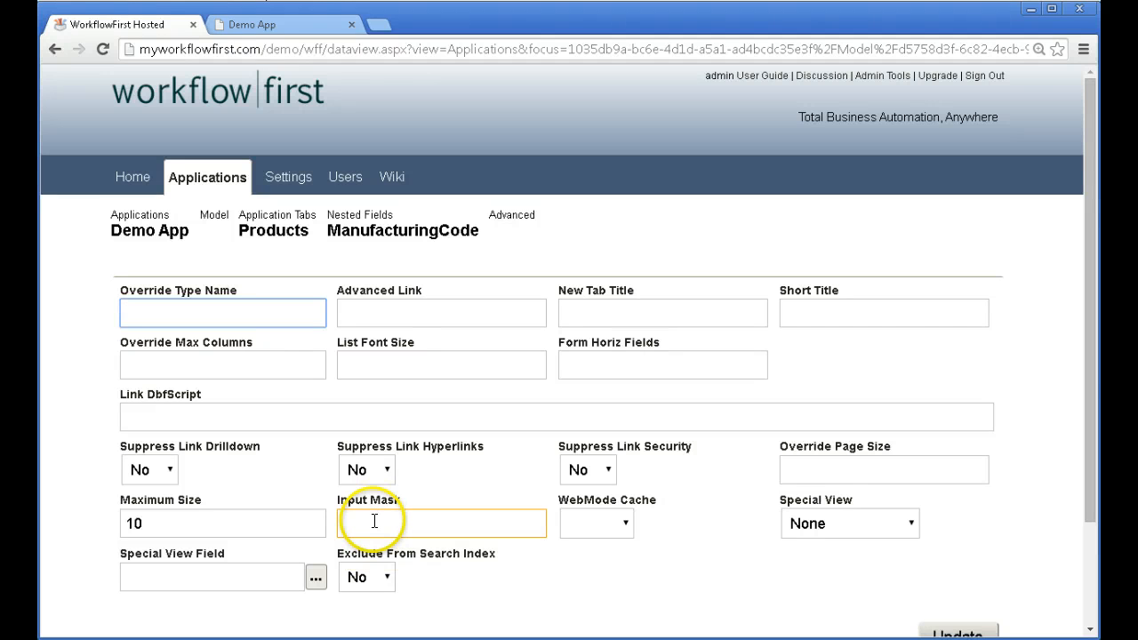
pyautogui.click(373, 520)
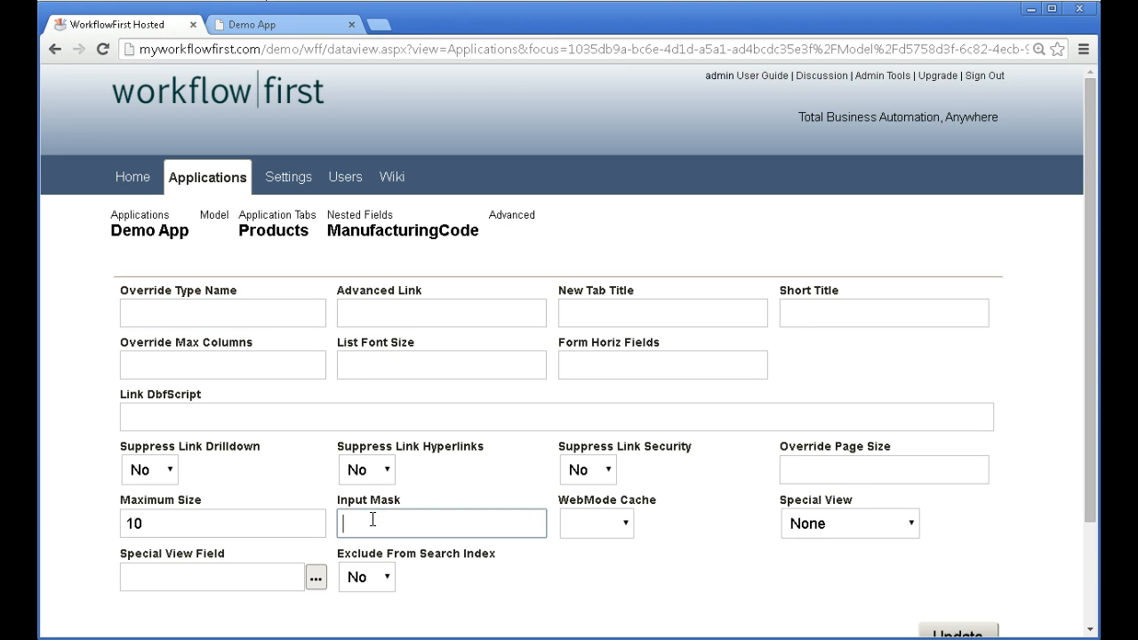
pyautogui.write('999-999-aa')
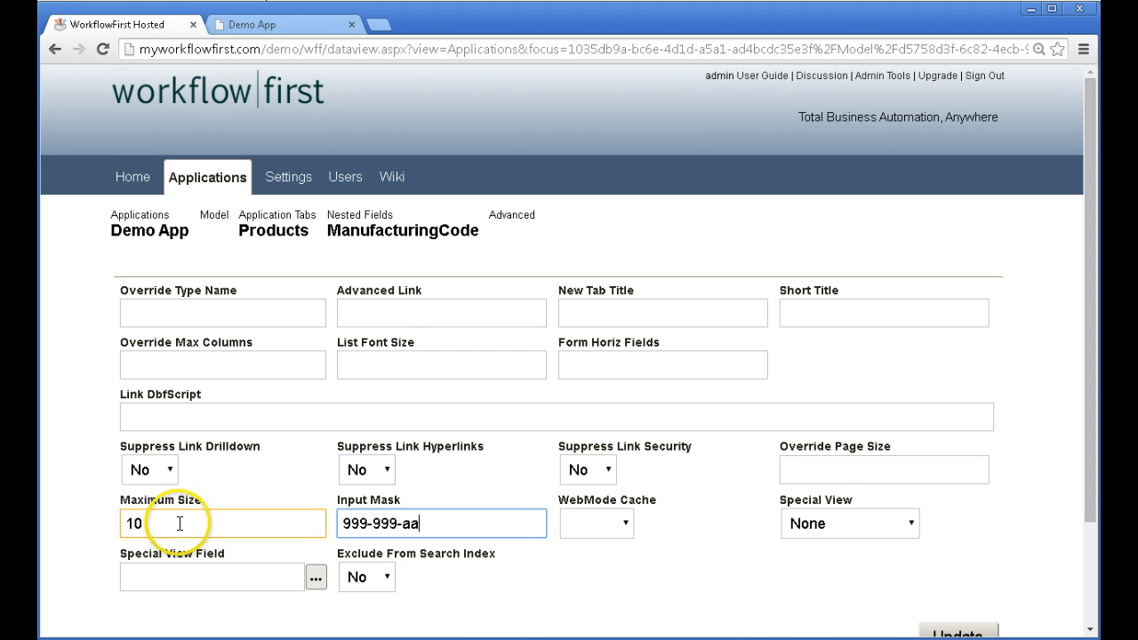
# - Remove the ManufacturingCode field's Maximum Size value and save the updated Advanced record
pyautogui.moveTo(178, 524); pyautogui.dragTo(104, 524)
pyautogui.press('BackSpace')
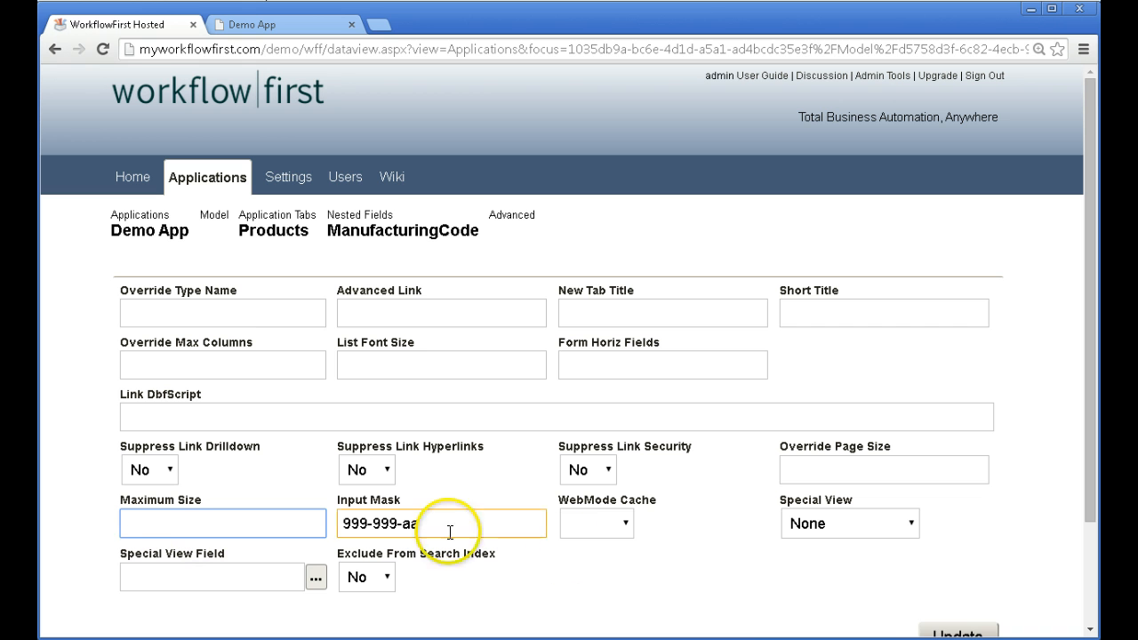
pyautogui.click(944, 632)
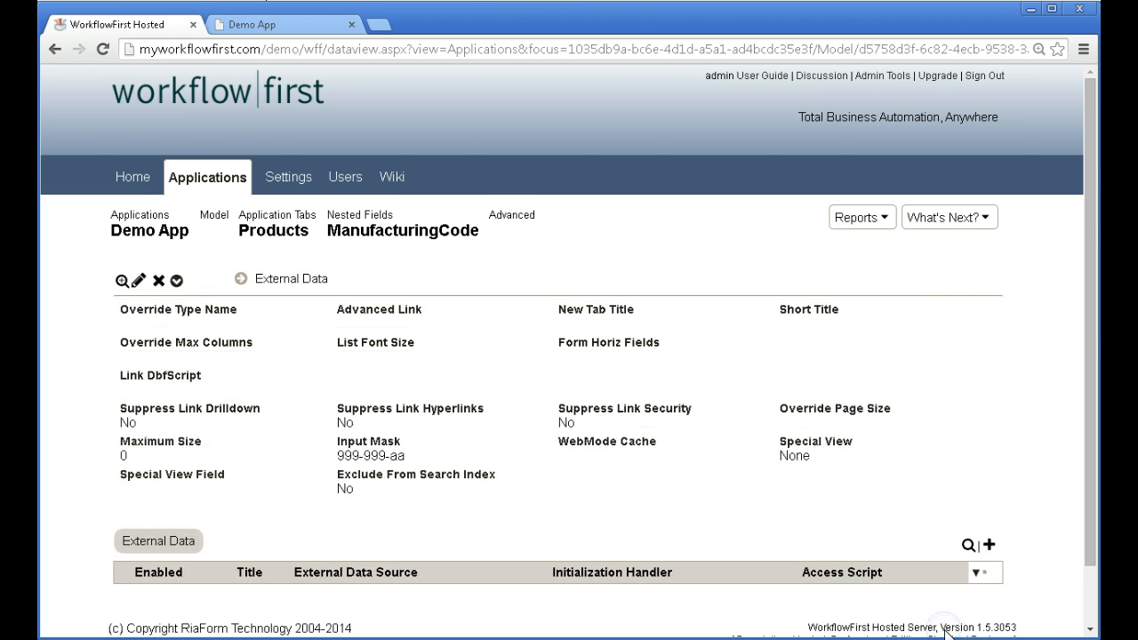
# - Publish the Demo App again to deploy the ManufacturingCode input mask, keeping the default publishing options
pyautogui.click(925, 306)
pyautogui.click(933, 222)
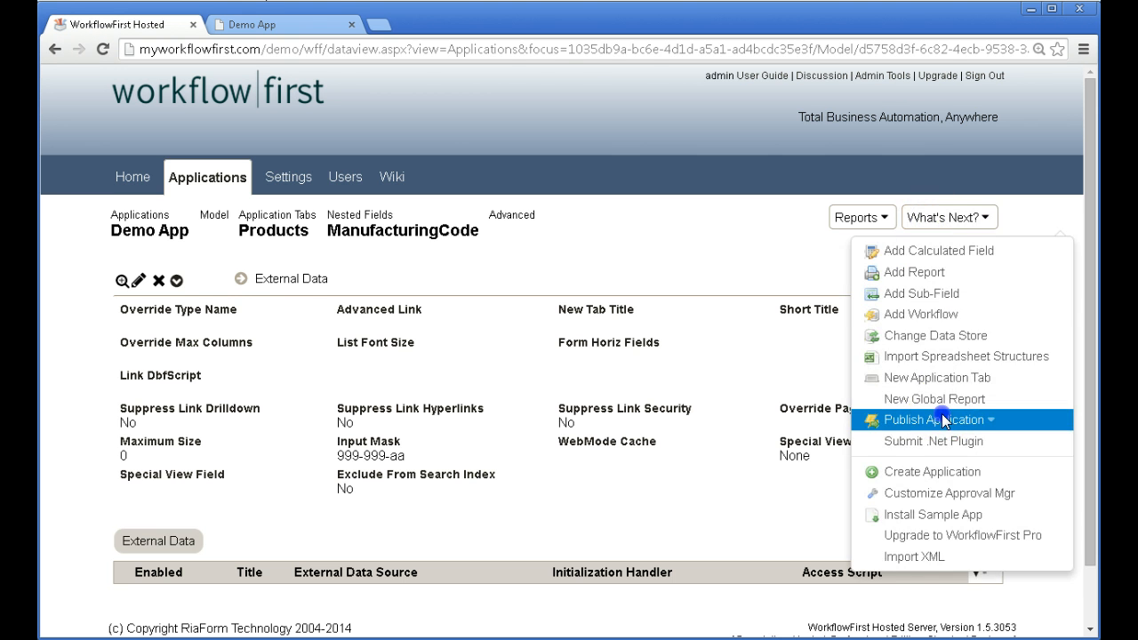
pyautogui.click(941, 413)
pyautogui.click(971, 554)
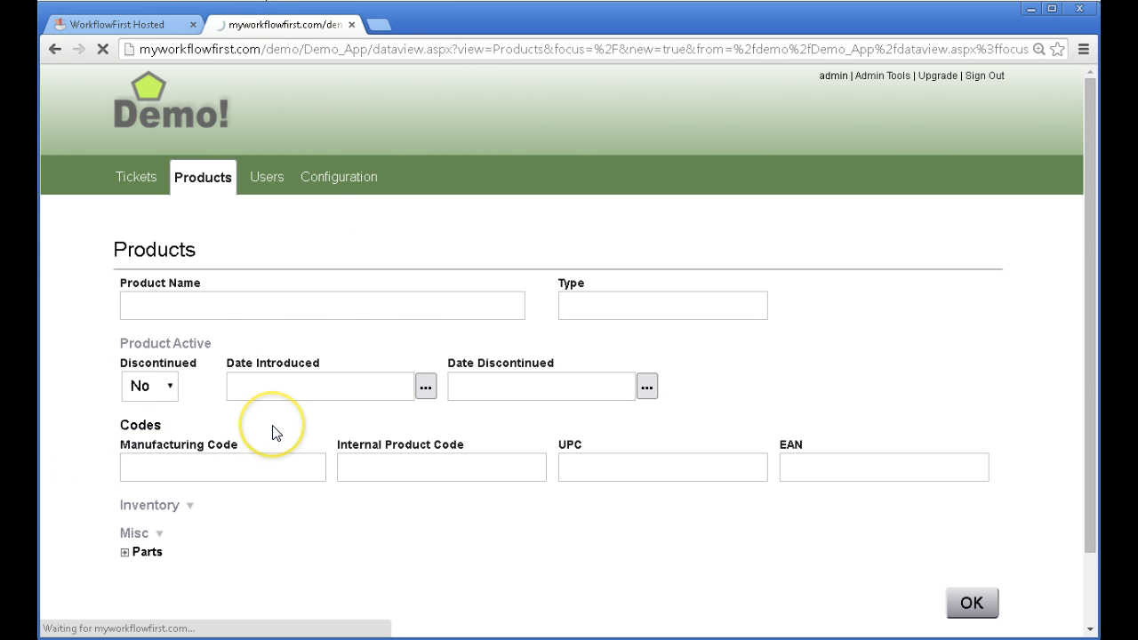
# - Test the Manufacturing Code field's input mask in the new product form by entering 546-333-DF
pyautogui.click(134, 468)
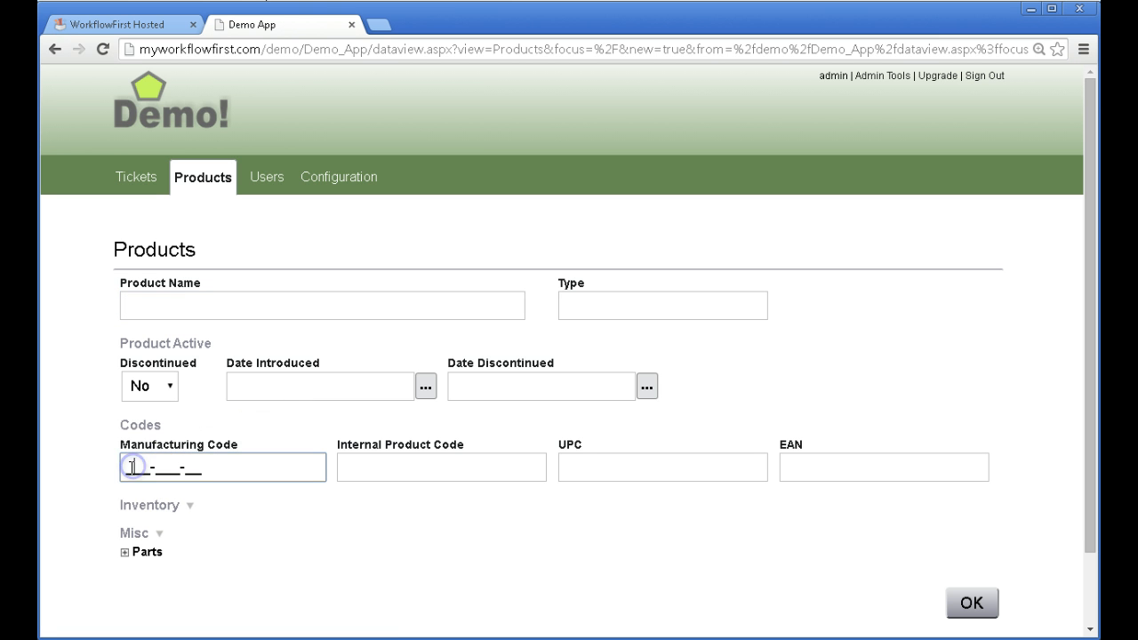
pyautogui.click(125, 470)
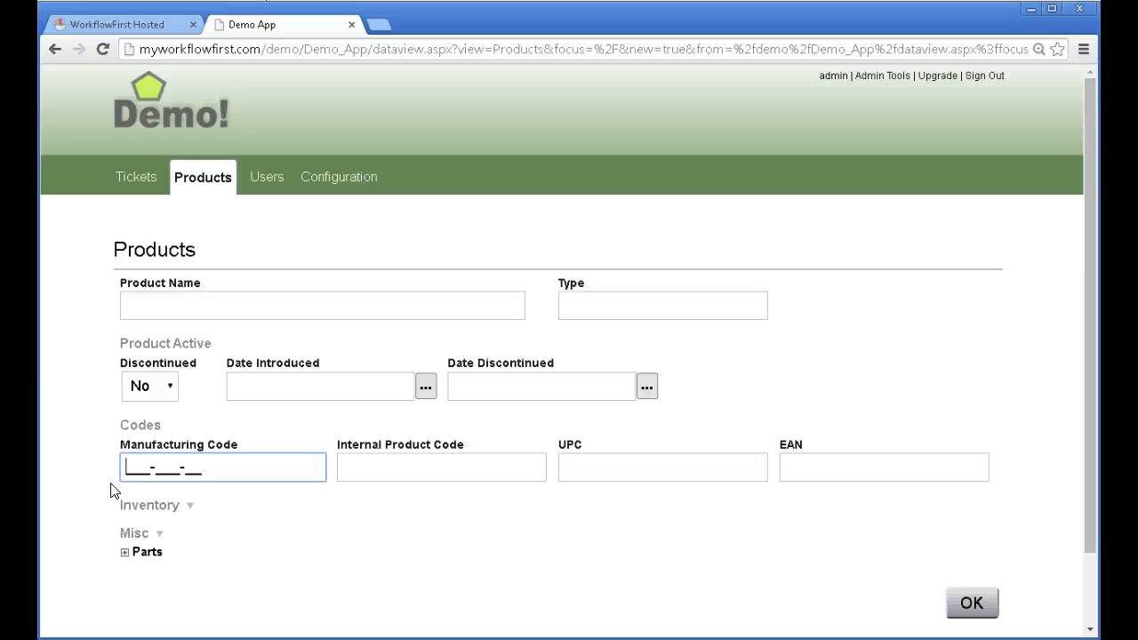
pyautogui.write('546-')
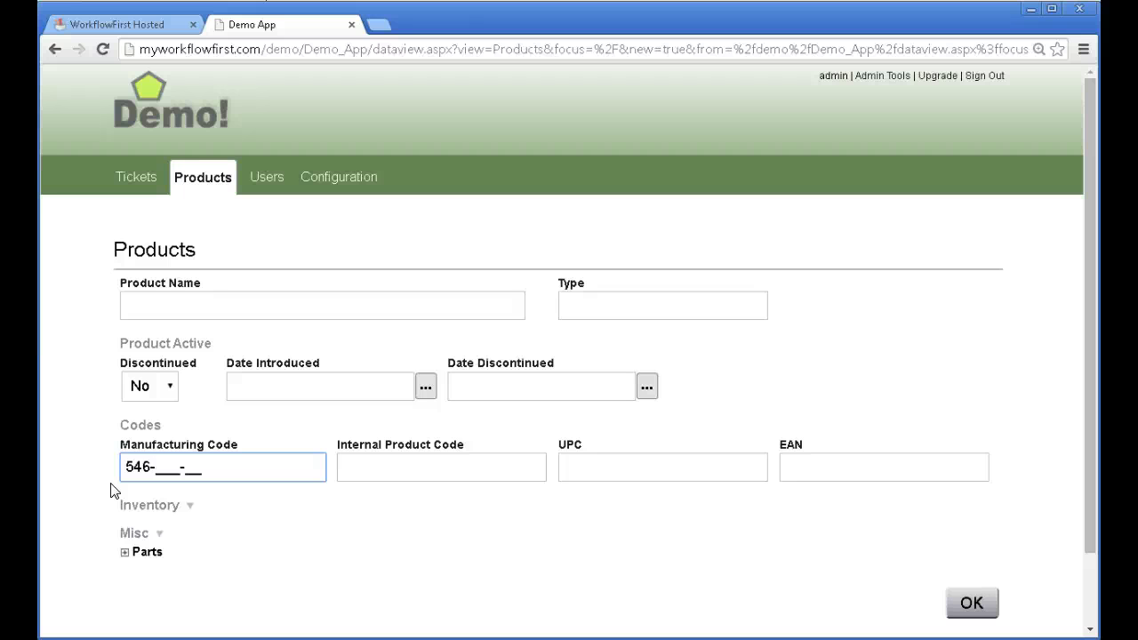
pyautogui.write('333-')
pyautogui.write('DF')
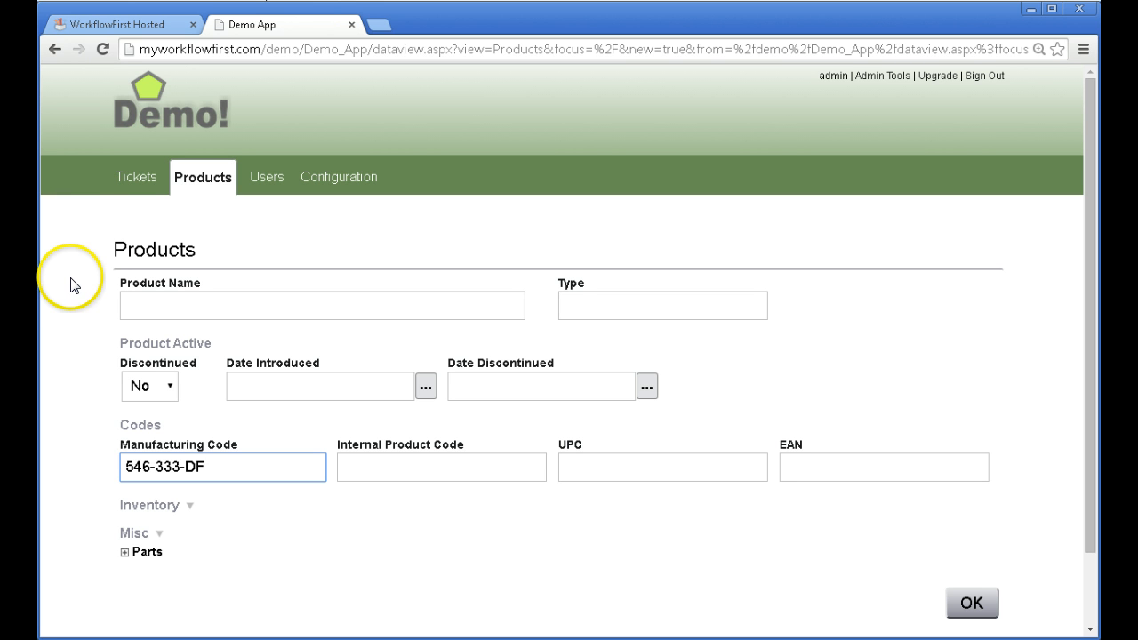
# - Switch back to WorkflowFirst Hosted, set Calculated? to Yes in the ReOrderDate field's entry settings, and save the field
pyautogui.click(112, 31)
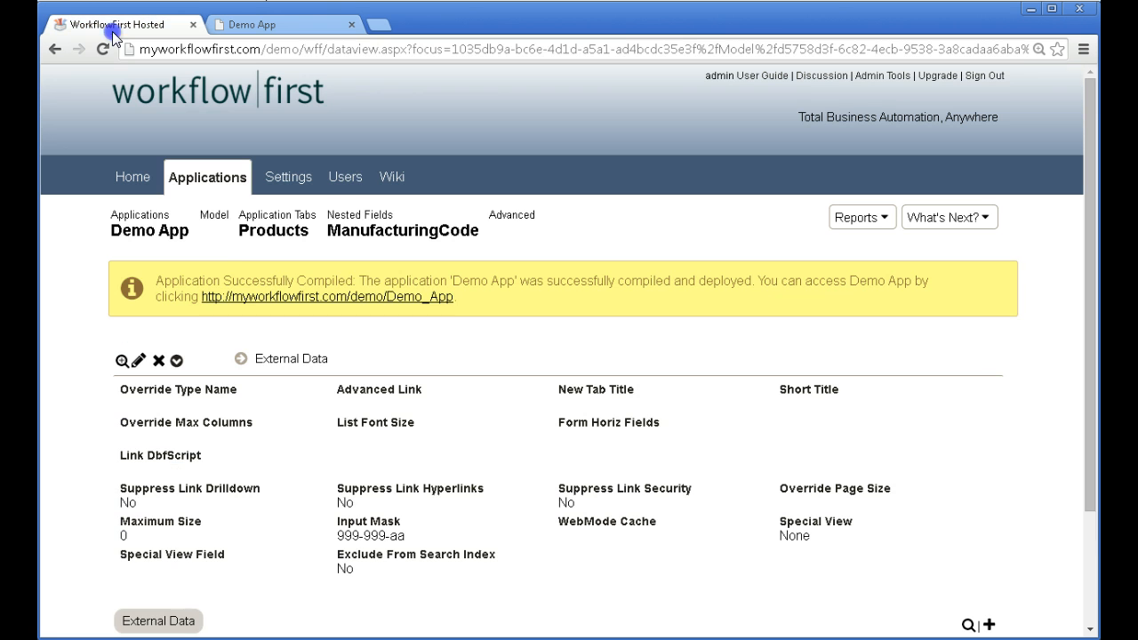
pyautogui.click(379, 221)
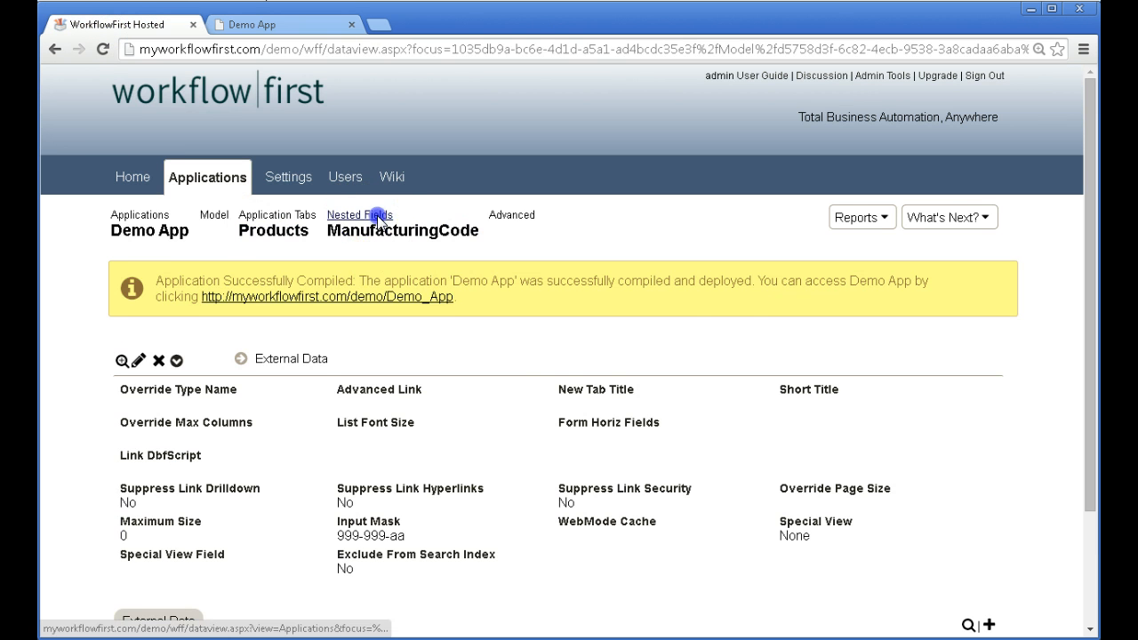
pyautogui.scroll(-1, 92, 455)
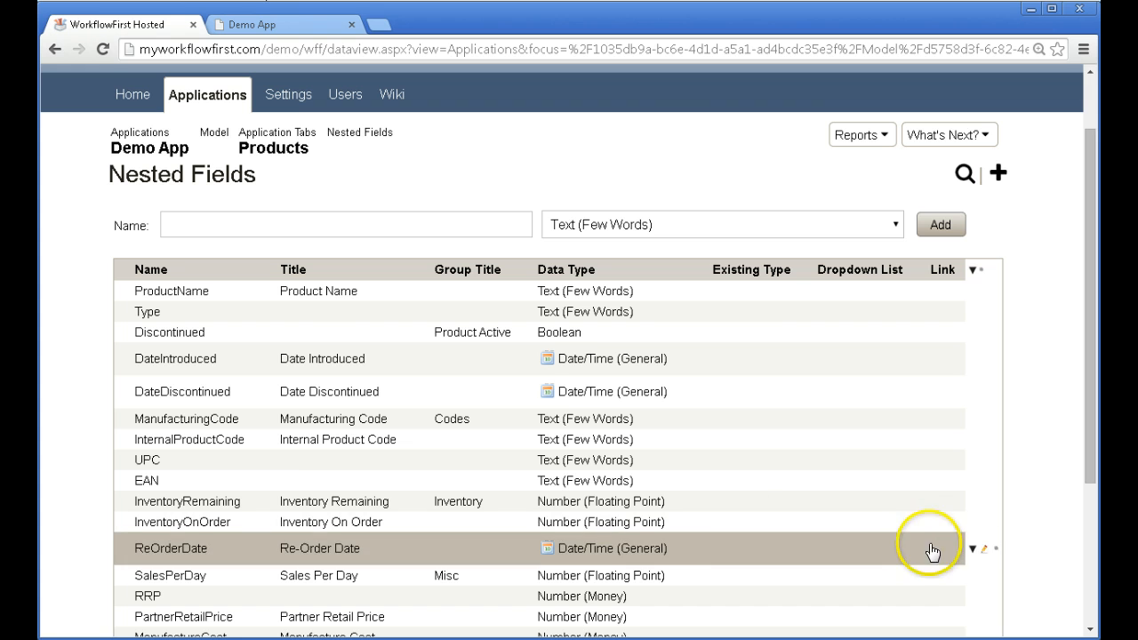
pyautogui.click(985, 551)
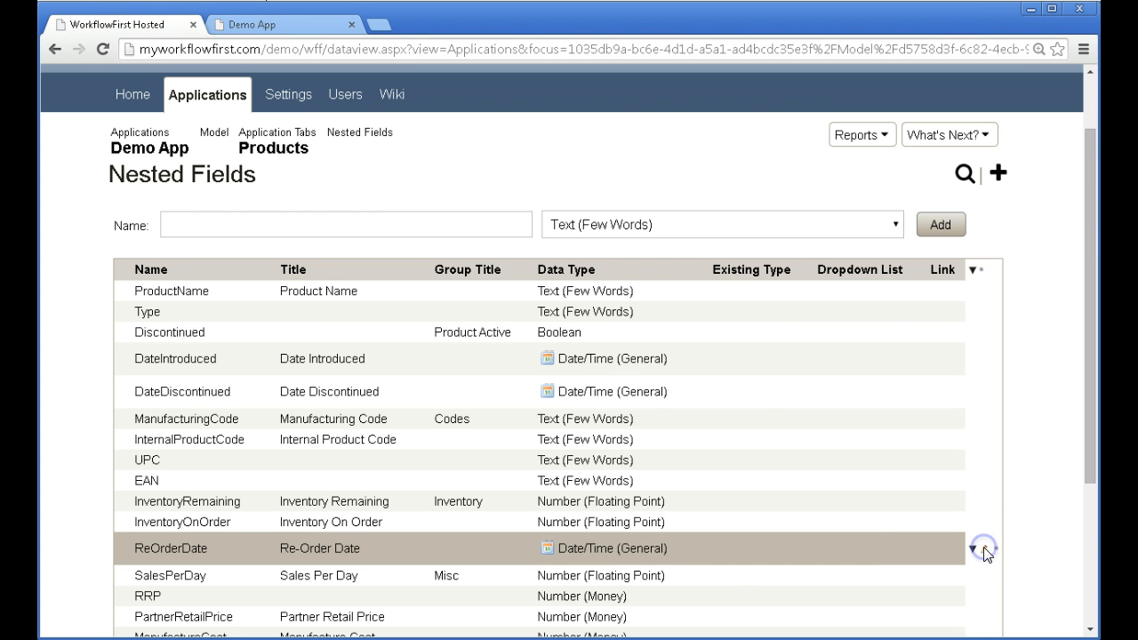
pyautogui.click(217, 432)
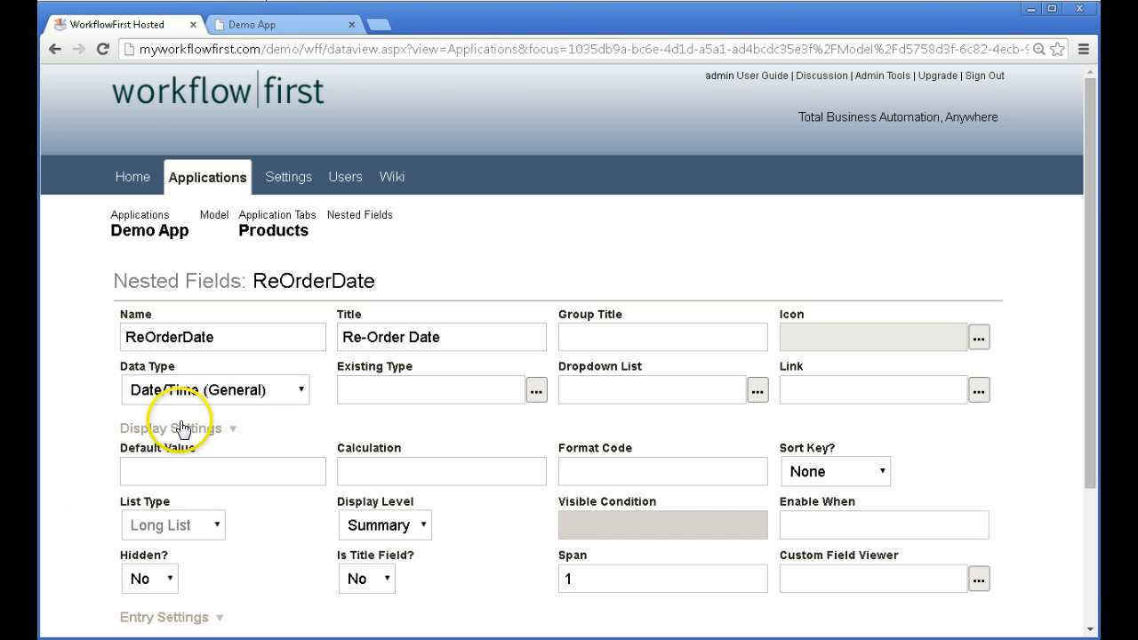
pyautogui.click(178, 429)
pyautogui.click(175, 457)
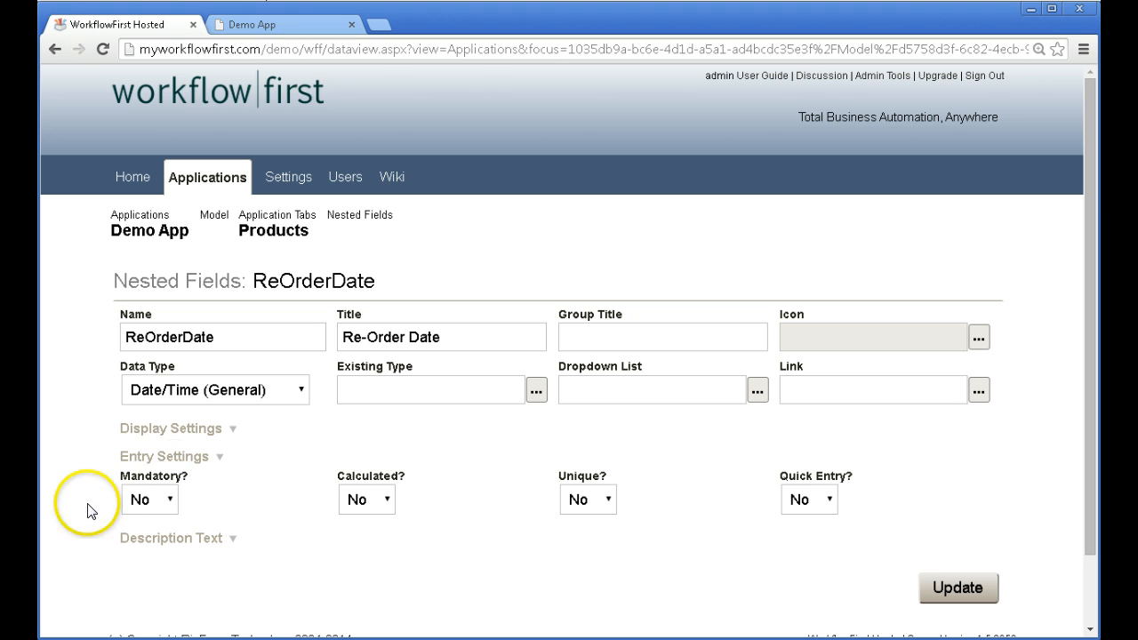
pyautogui.click(377, 501)
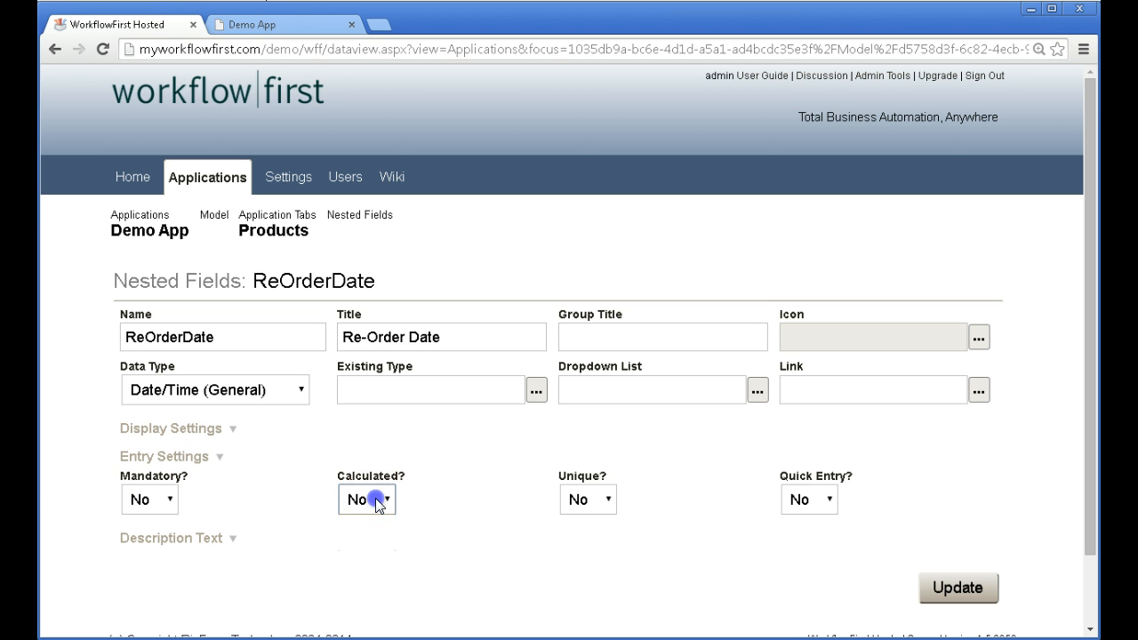
pyautogui.click(370, 524)
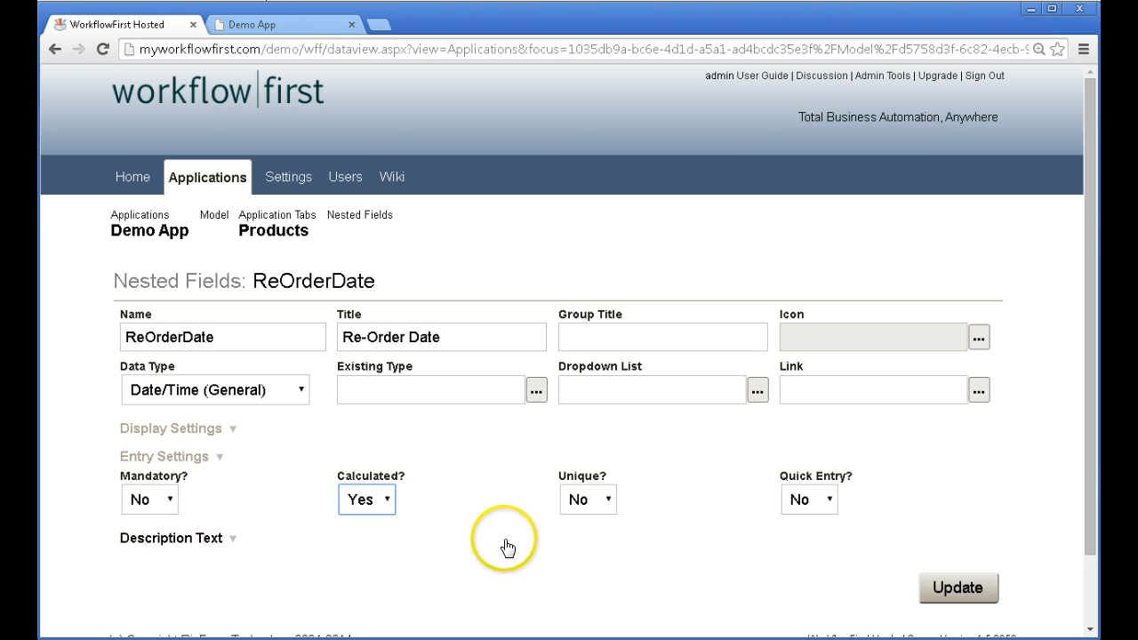
pyautogui.click(945, 583)
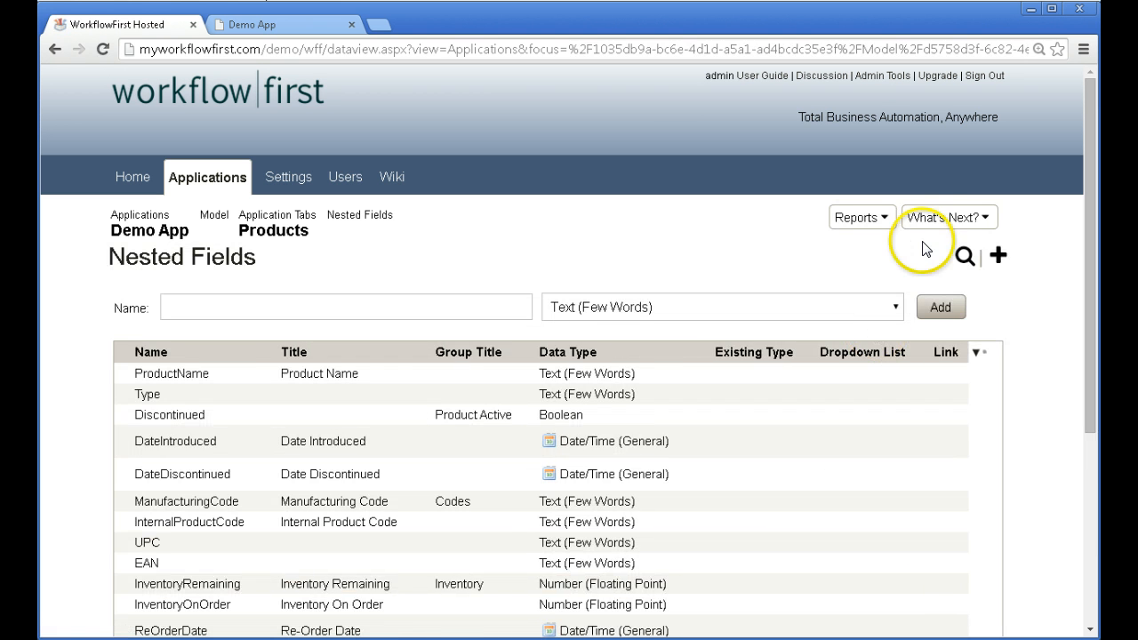
# - Publish the Demo App with Patch set to Yes to deploy the calculated ReOrderDate field
pyautogui.click(940, 221)
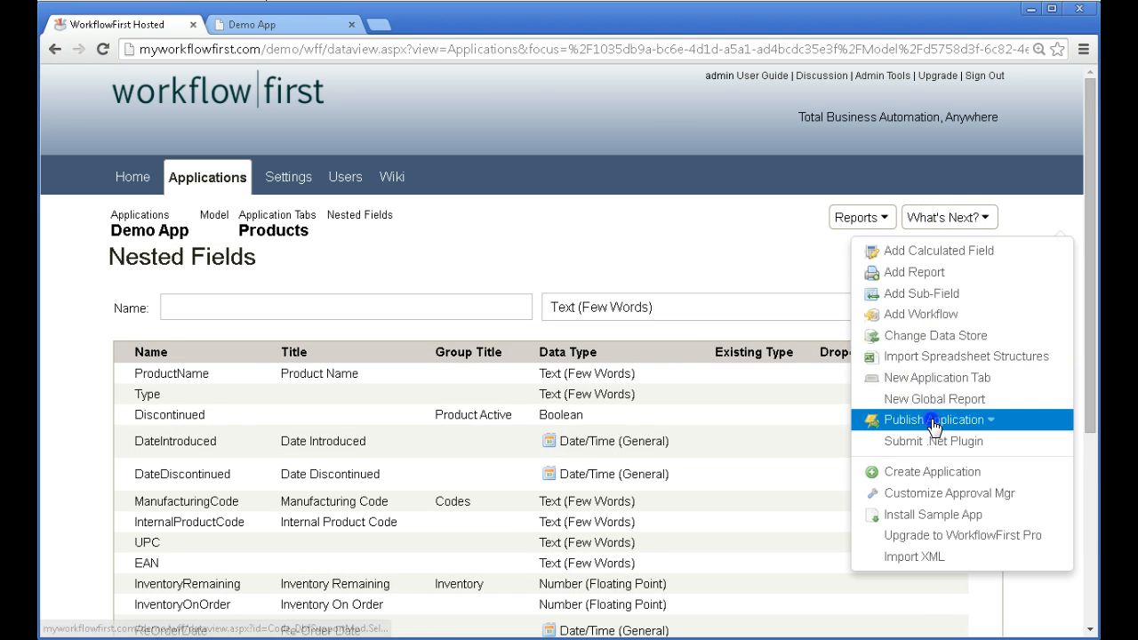
pyautogui.click(929, 414)
pyautogui.click(602, 364)
pyautogui.click(581, 386)
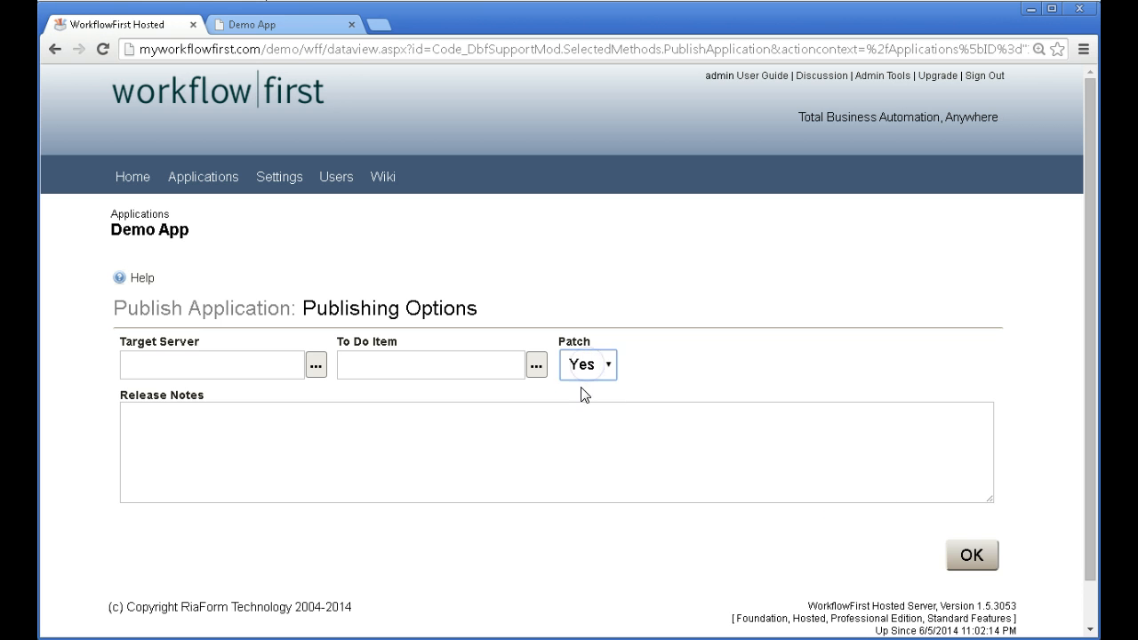
pyautogui.click(961, 556)
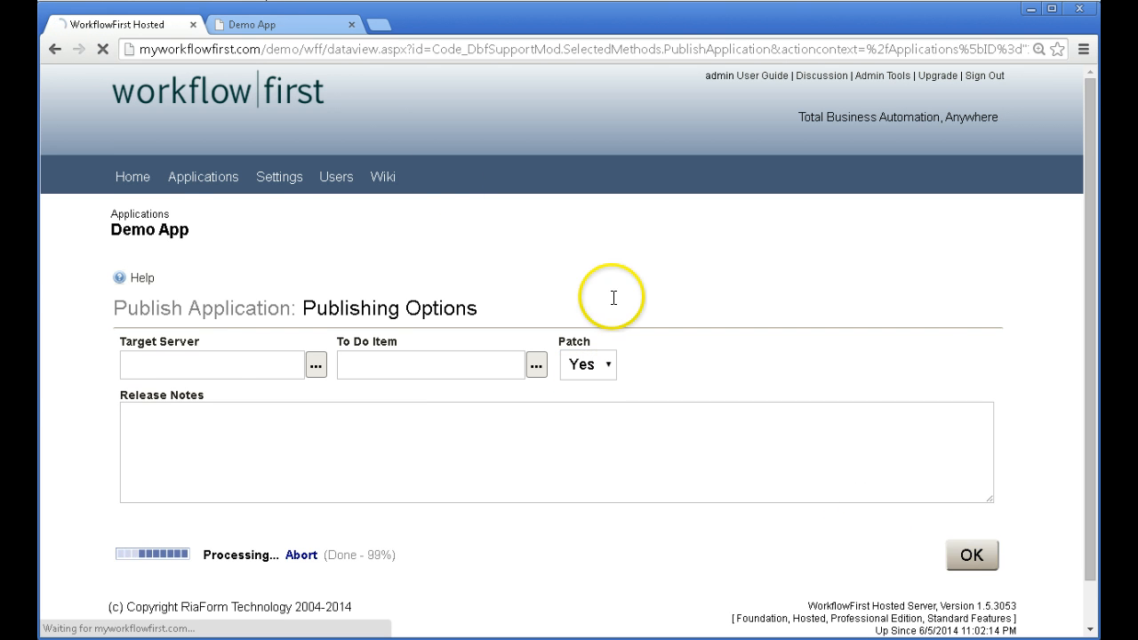
# - Switch to the Demo App, reload the new product form, and expand the Inventory group to check for the Re-Order Date field
pyautogui.click(308, 30)
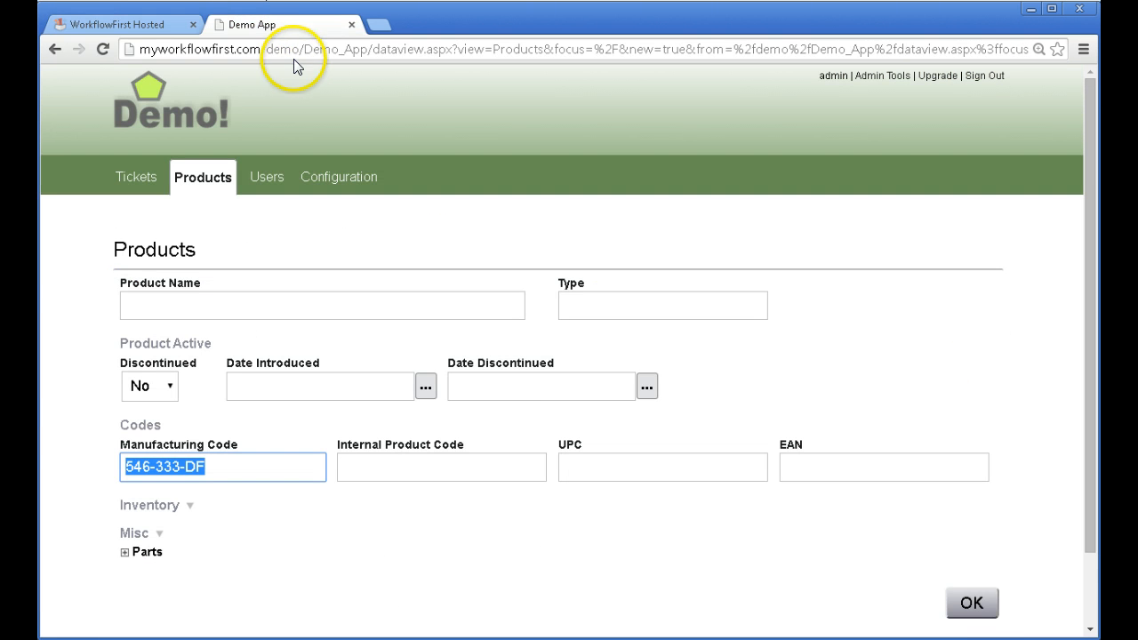
pyautogui.press('F5')
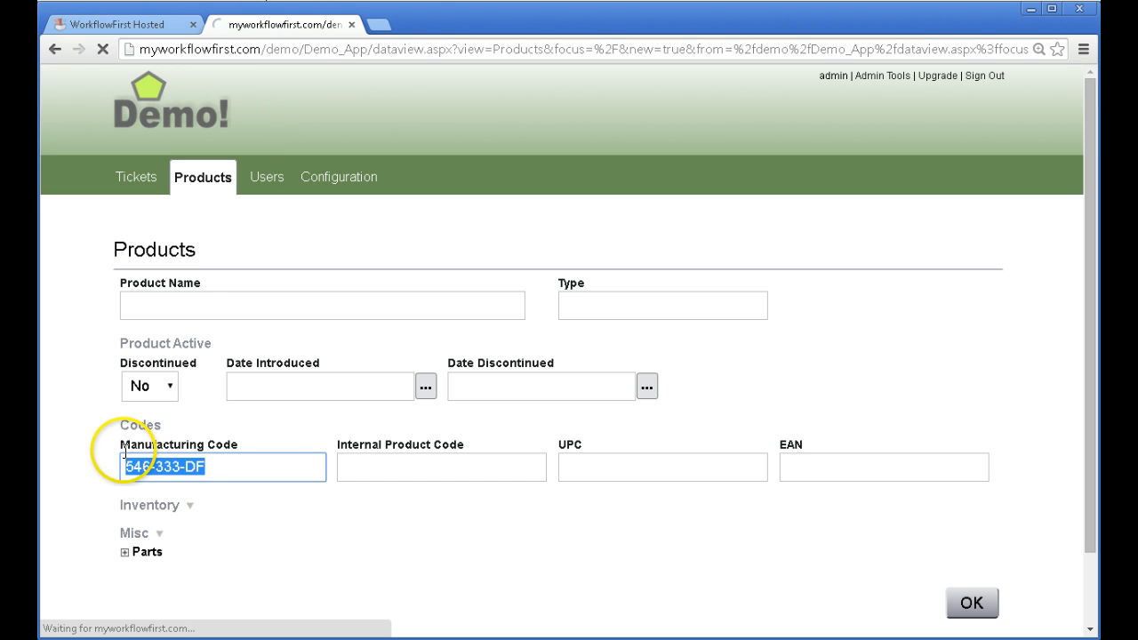
pyautogui.click(146, 510)
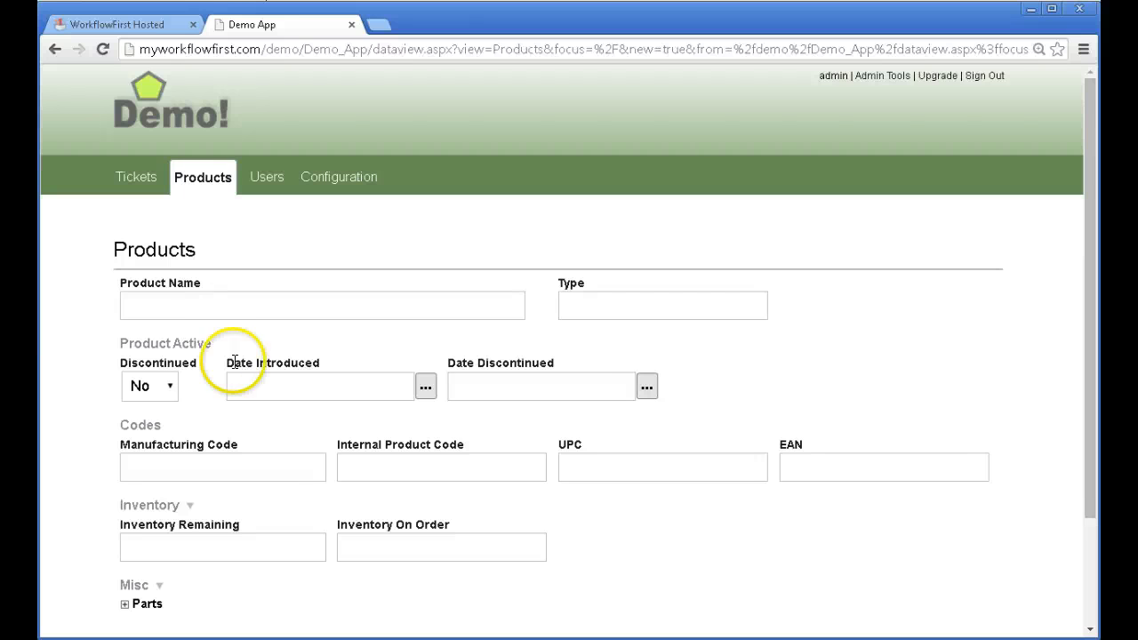
pyautogui.click(210, 307)
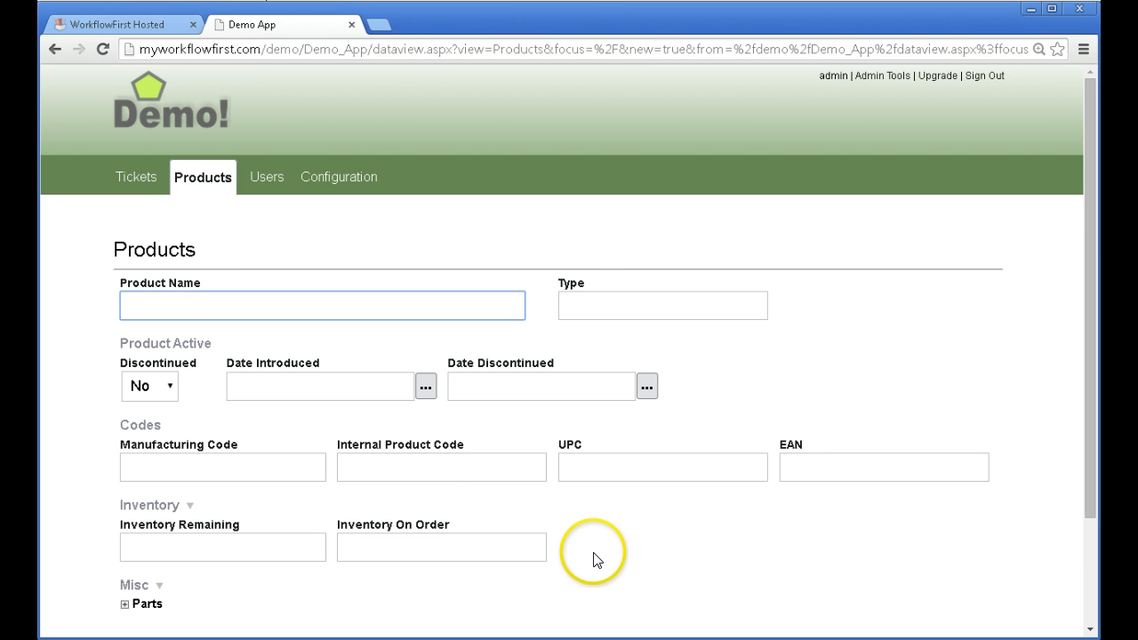
# - Switch back to WorkflowFirst Hosted, set Mandatory? to Yes in the ProductName field's entry settings, and save the field
pyautogui.click(104, 28)
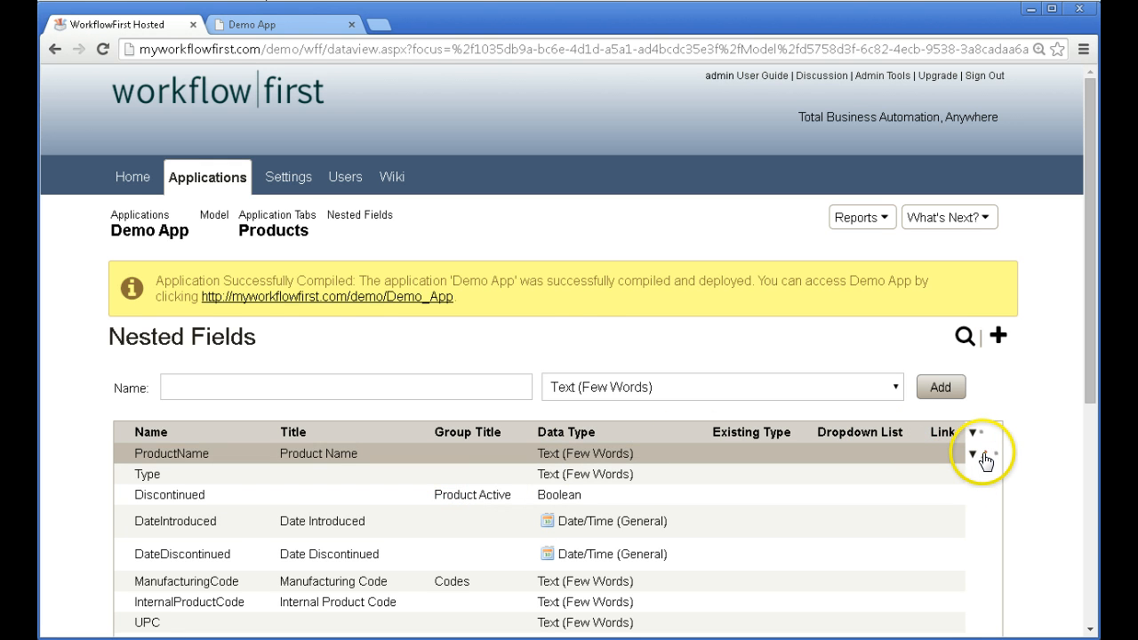
pyautogui.click(981, 454)
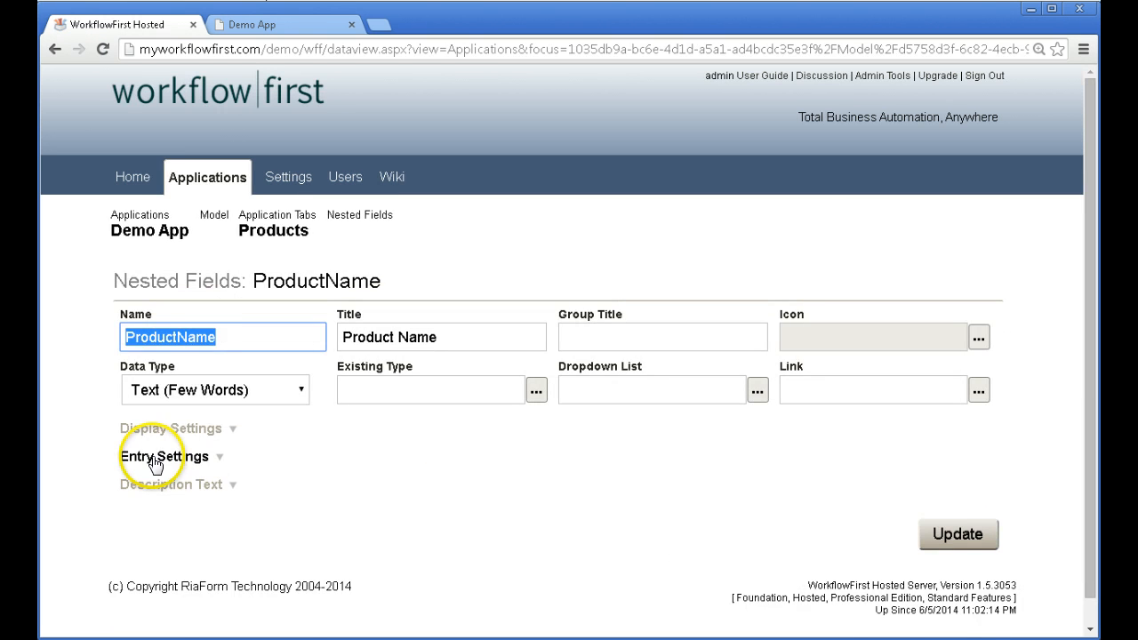
pyautogui.click(155, 458)
pyautogui.click(143, 499)
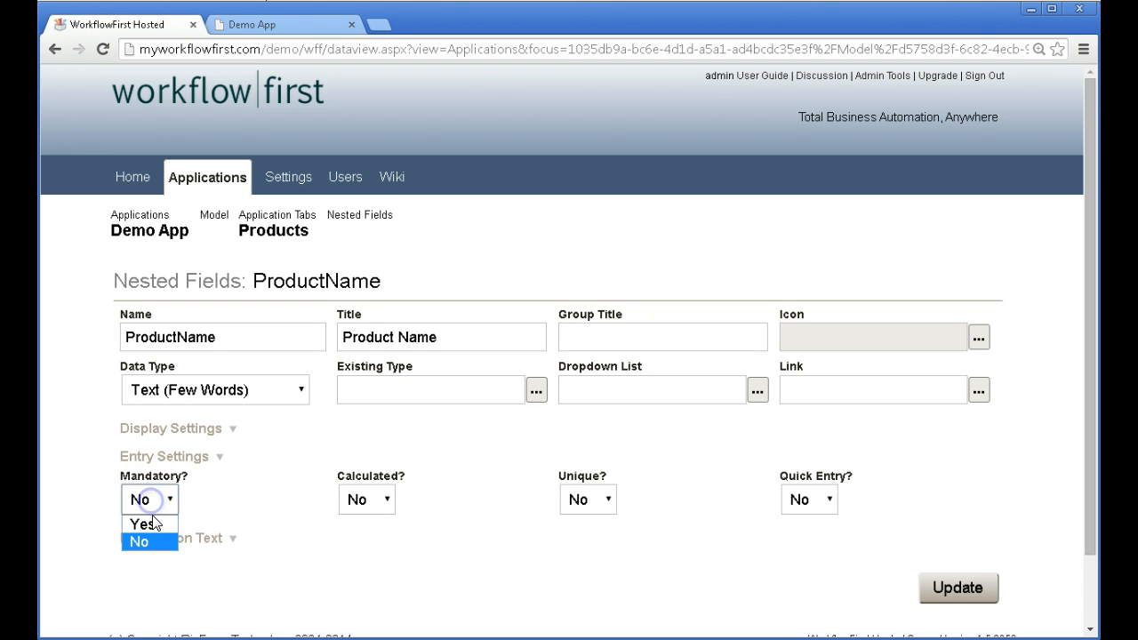
pyautogui.click(153, 525)
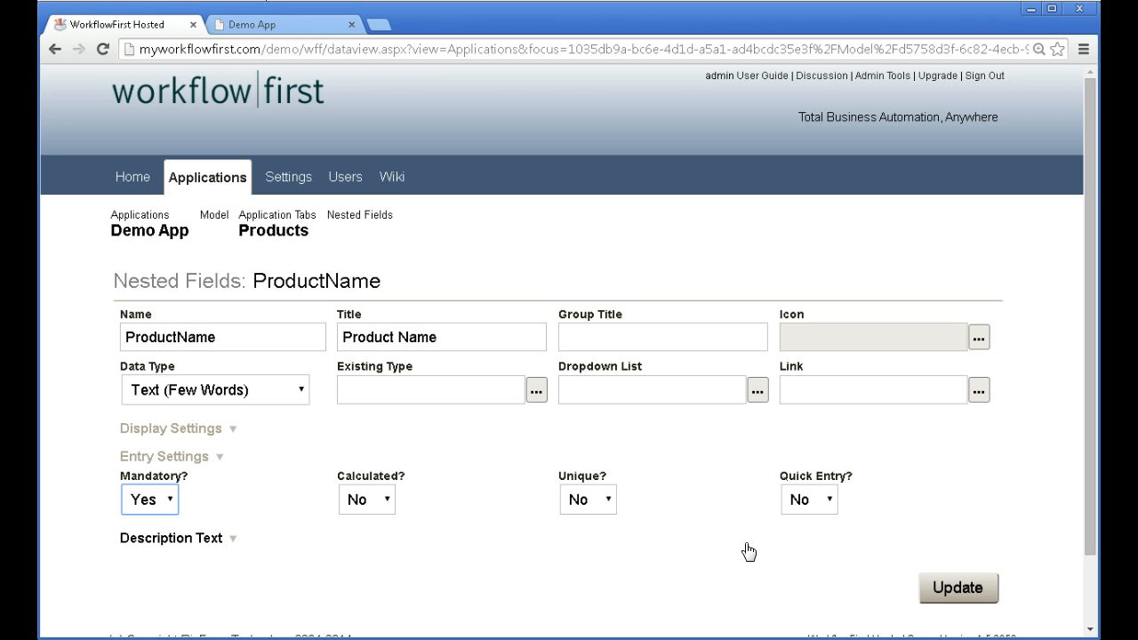
pyautogui.click(961, 578)
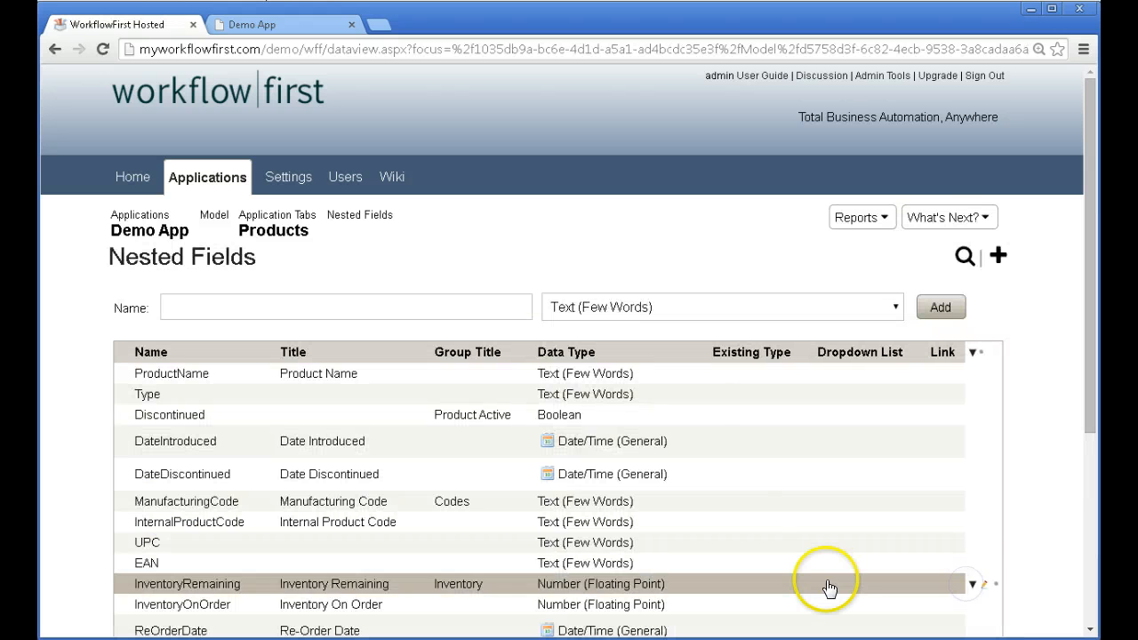
# - Publish the Demo App again to deploy the mandatory ProductName field, keeping the default publishing options
pyautogui.click(944, 225)
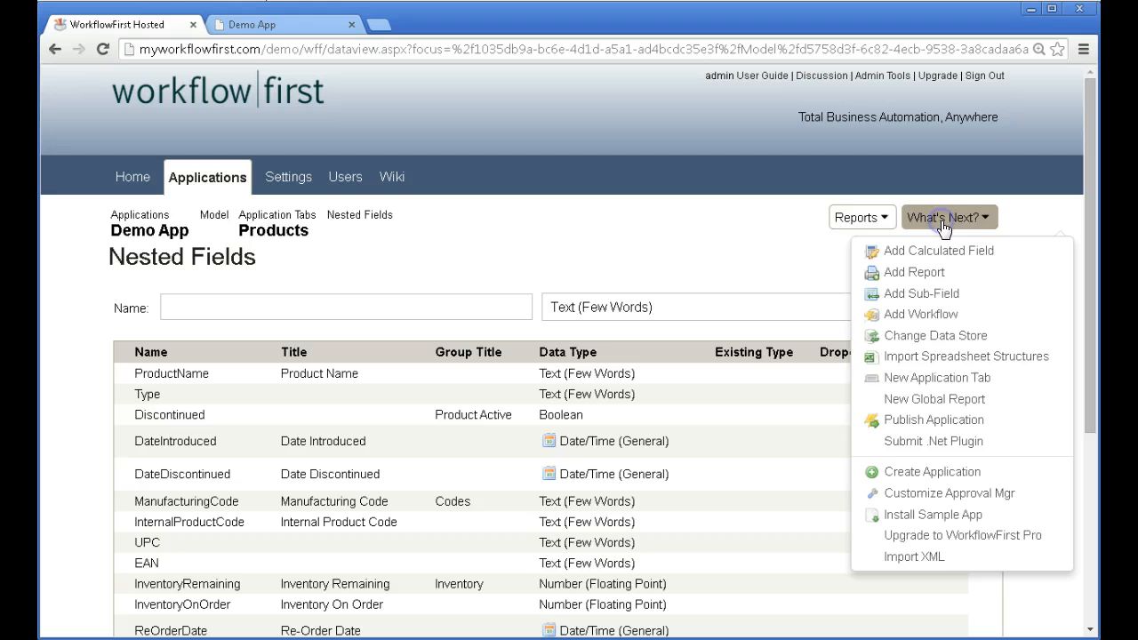
pyautogui.click(940, 419)
pyautogui.click(968, 548)
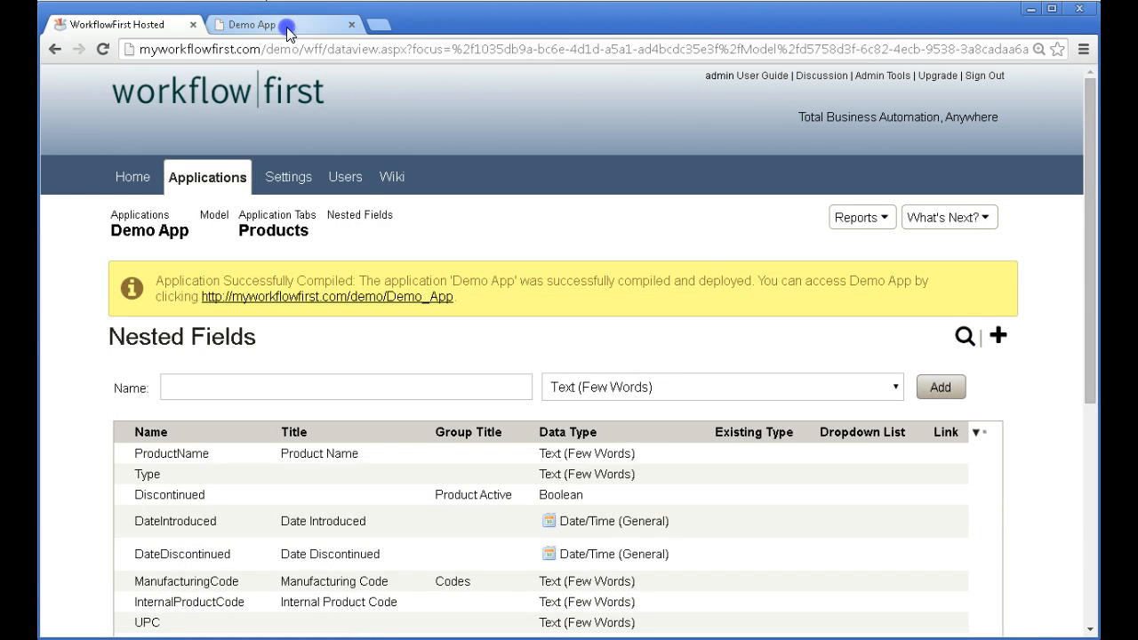
# - Switch to the Demo App and submit the new product form with Product Name left empty to test the mandatory setting
pyautogui.click(287, 25)
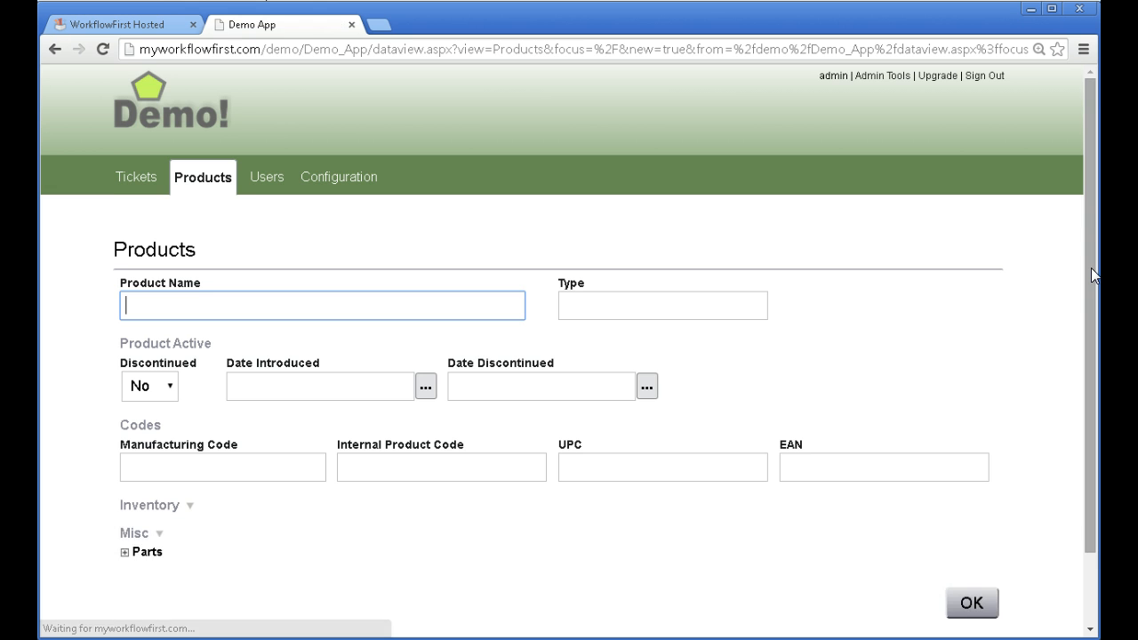
pyautogui.moveTo(1091, 268); pyautogui.dragTo(1093, 323)
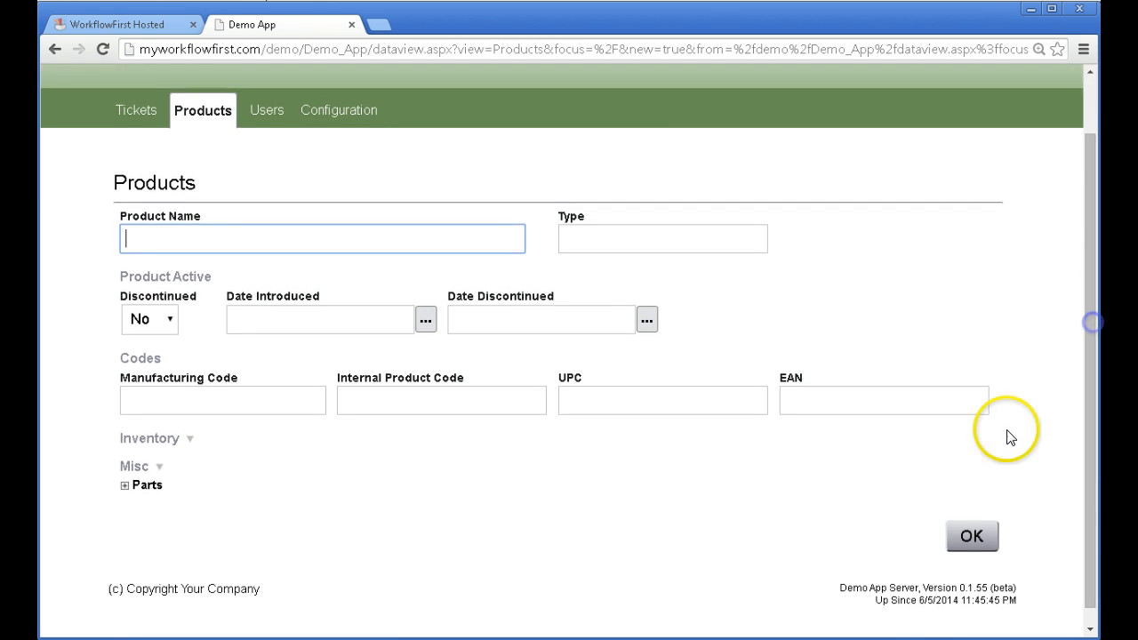
pyautogui.click(952, 536)
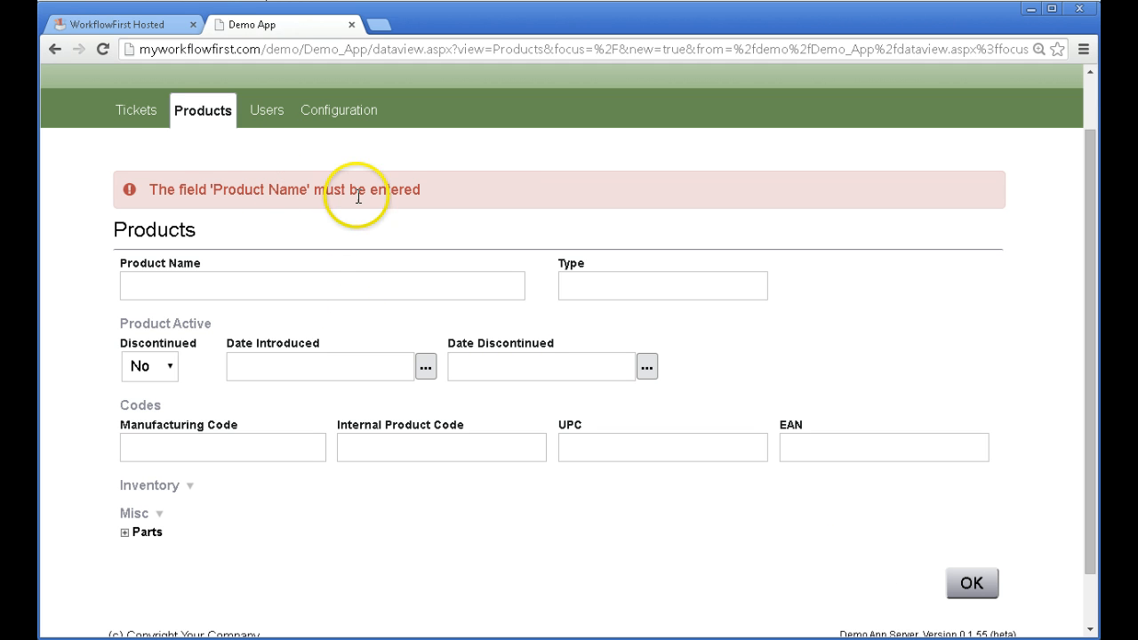
pyautogui.click(299, 276)
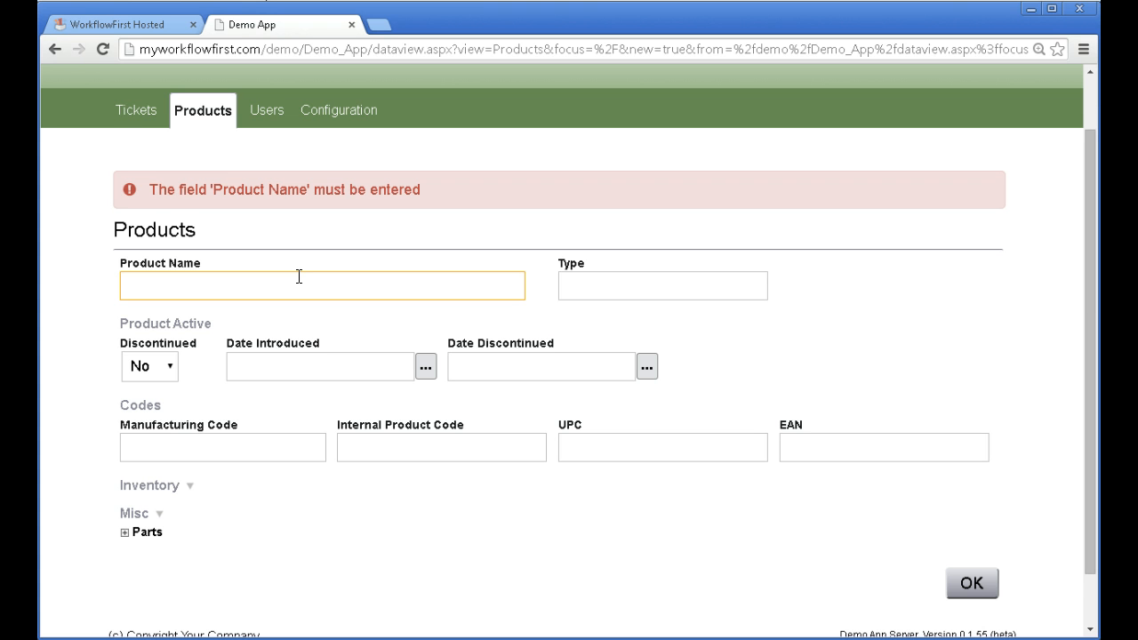
pyautogui.click(298, 278)
# - Switch back to WorkflowFirst Hosted and open the DateDiscontinued field from the nested fields of Products
pyautogui.click(144, 29)
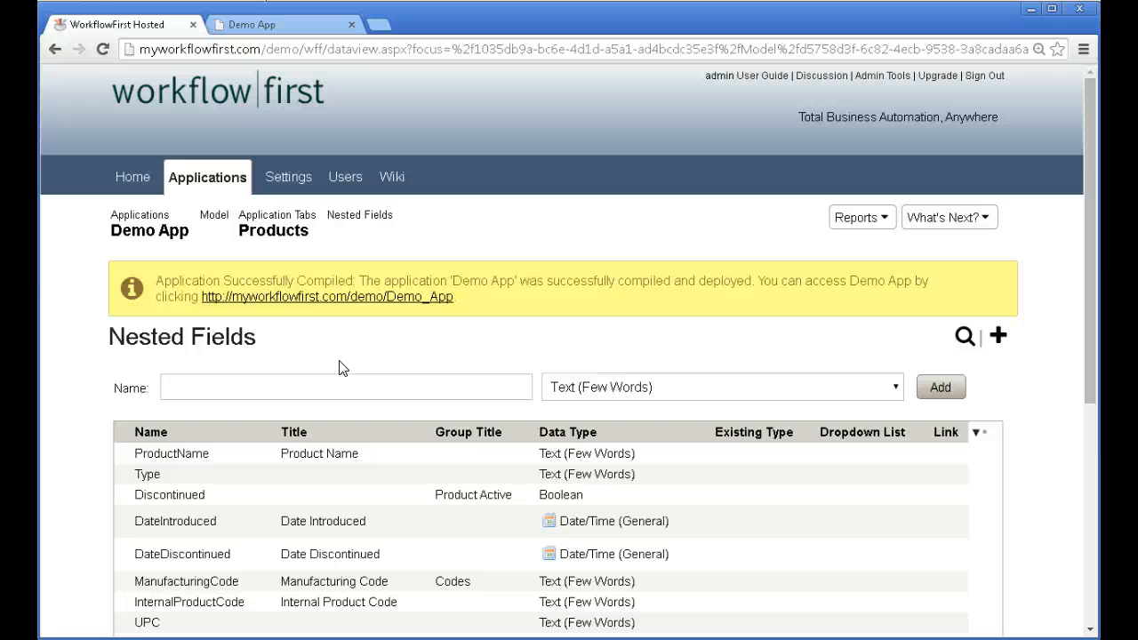
pyautogui.click(393, 476)
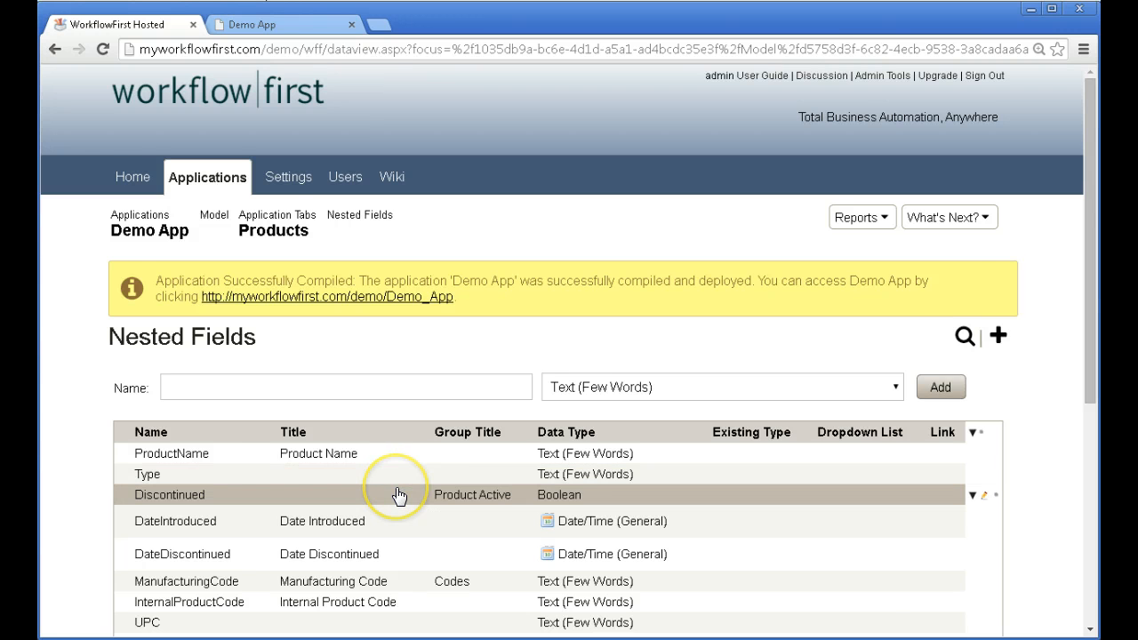
pyautogui.scroll(-1, 398, 489)
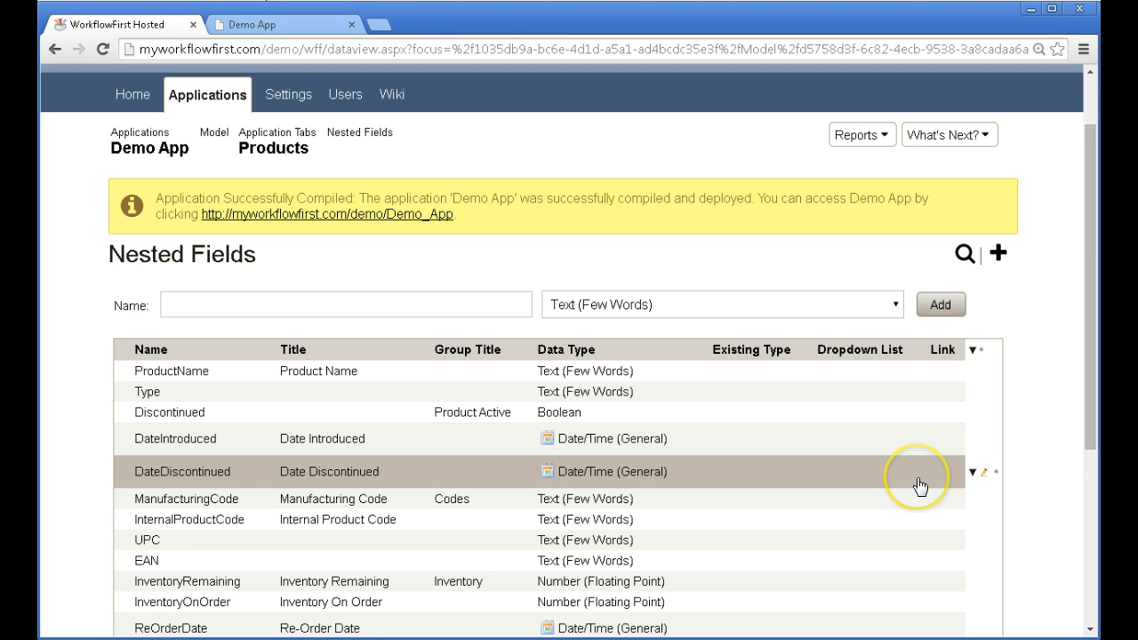
pyautogui.click(784, 475)
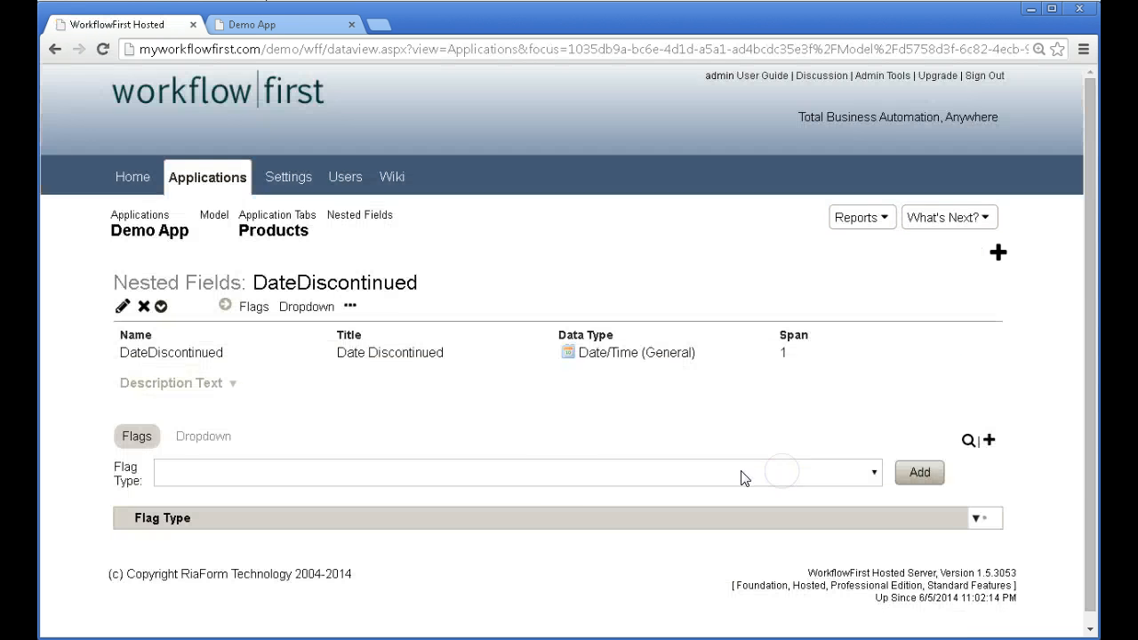
# - Add the Hide If Unset flag to the DateDiscontinued field
pyautogui.click(335, 475)
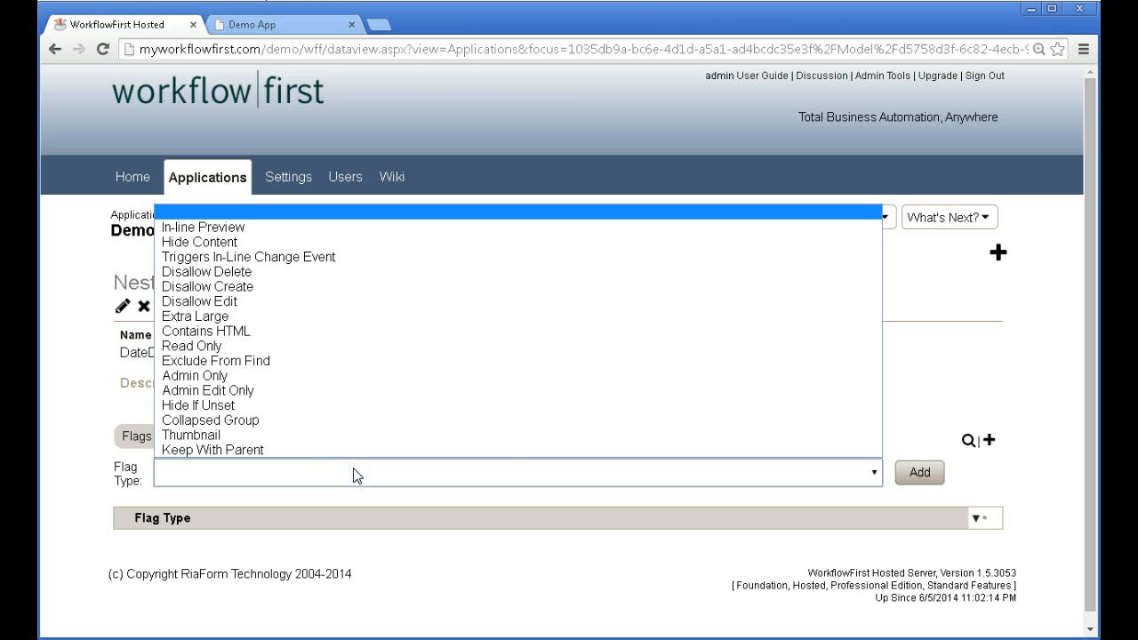
pyautogui.click(279, 406)
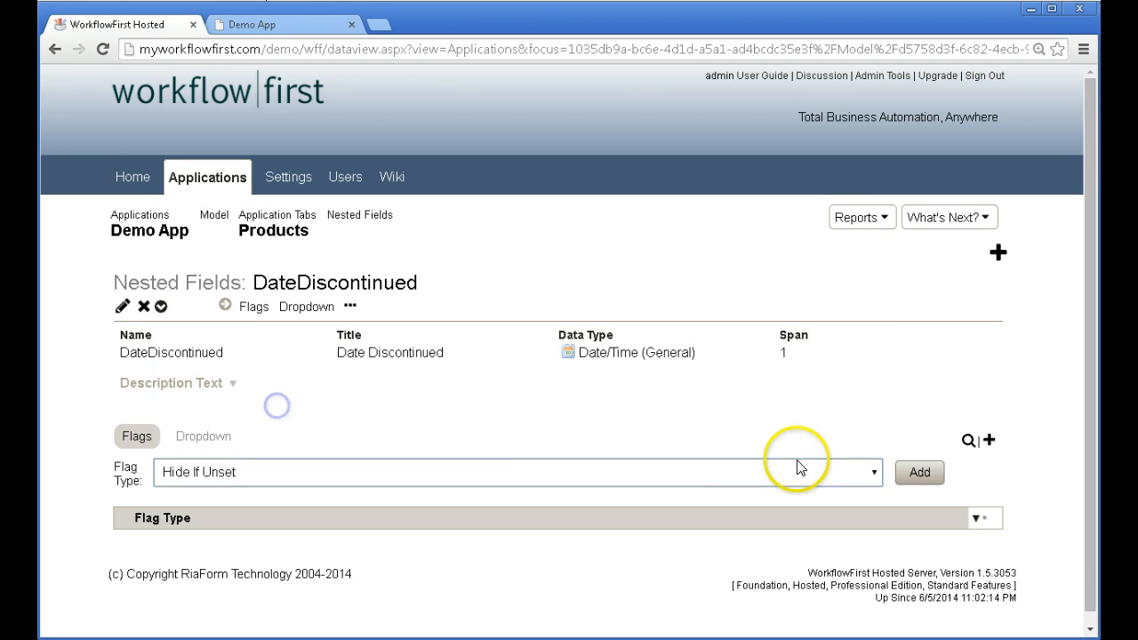
pyautogui.click(918, 470)
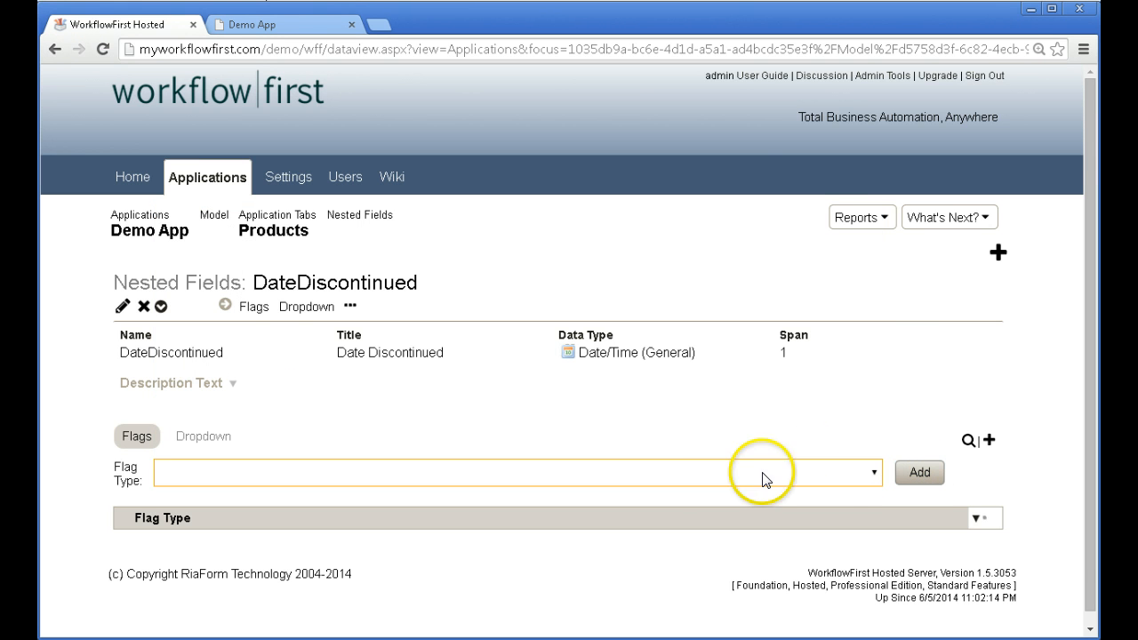
pyautogui.click(826, 480)
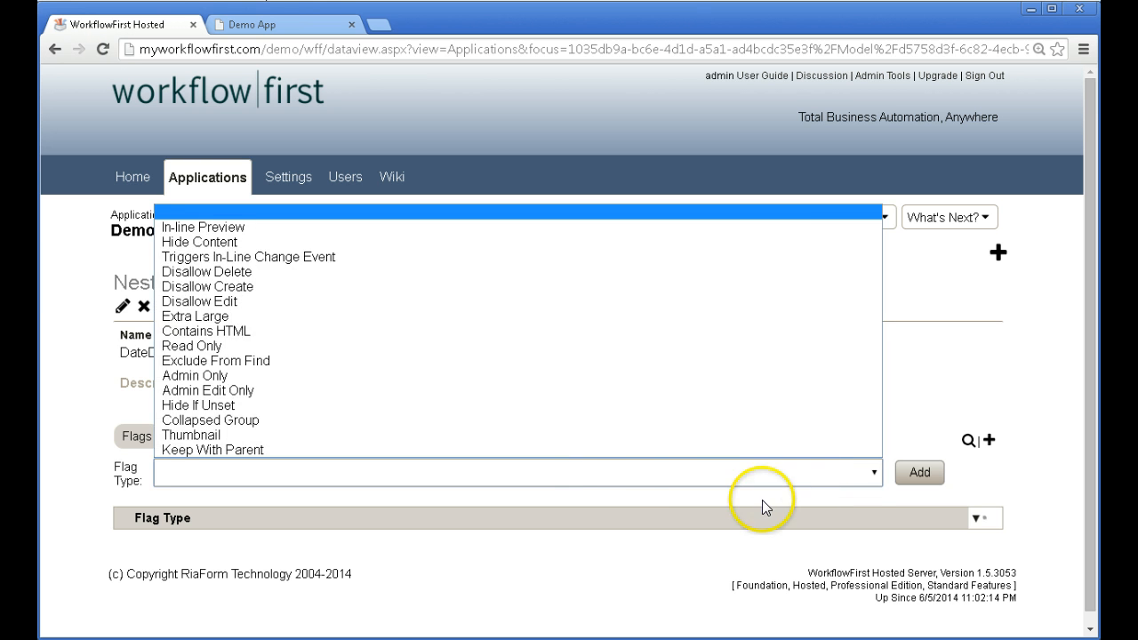
pyautogui.click(607, 484)
pyautogui.click(642, 474)
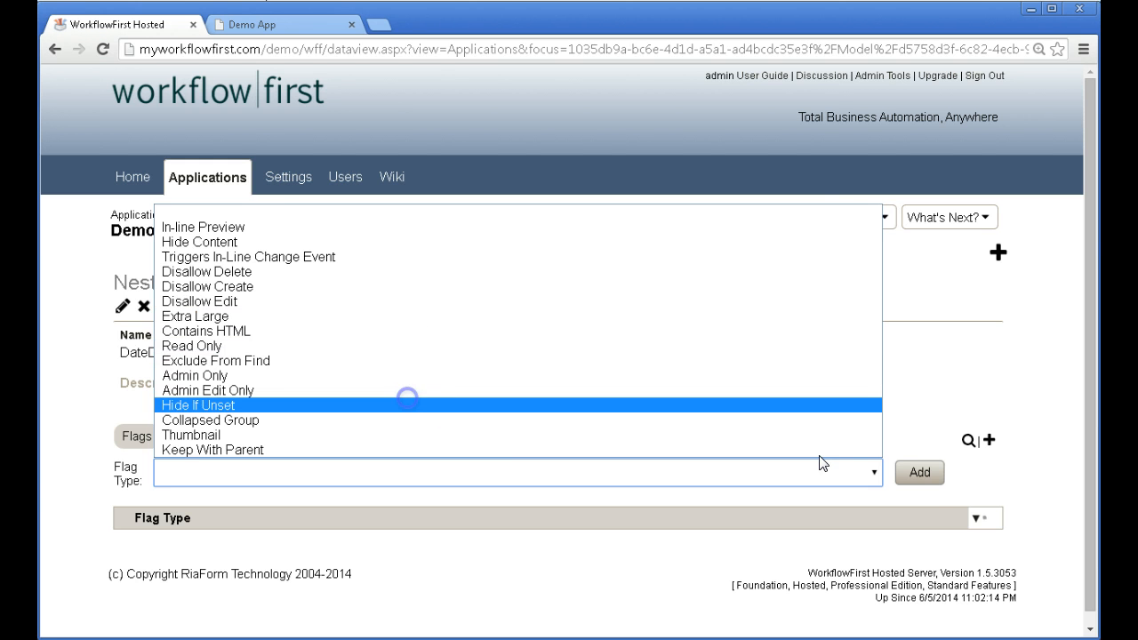
pyautogui.click(407, 404)
pyautogui.click(908, 474)
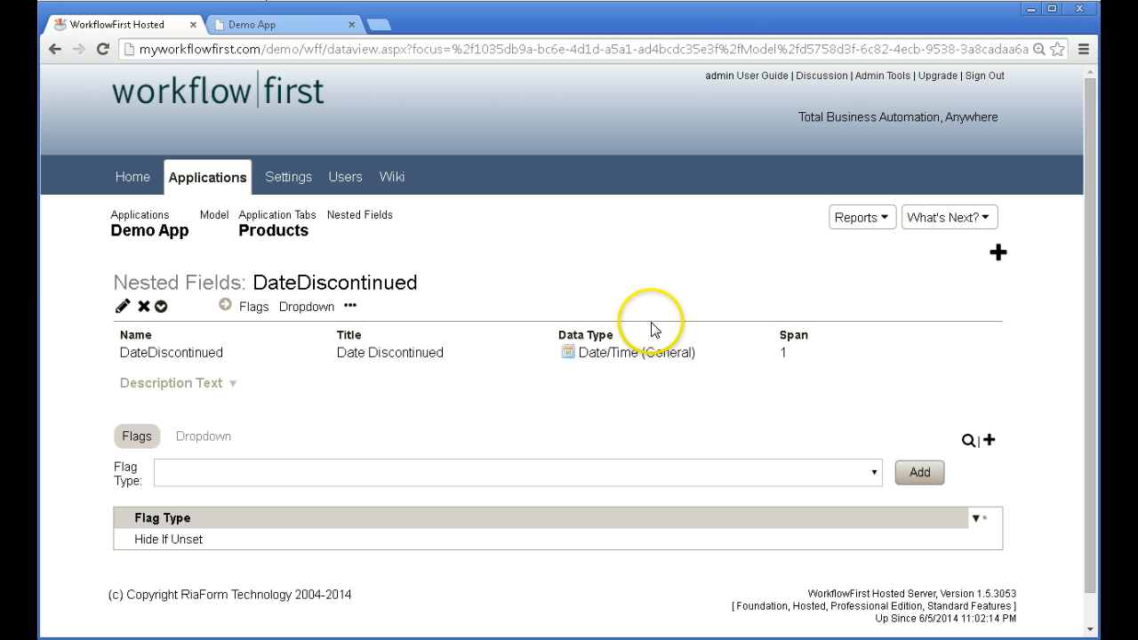
# - Publish the Demo App with the default publishing options to deploy the DateDiscontinued flag
pyautogui.click(942, 218)
pyautogui.click(926, 424)
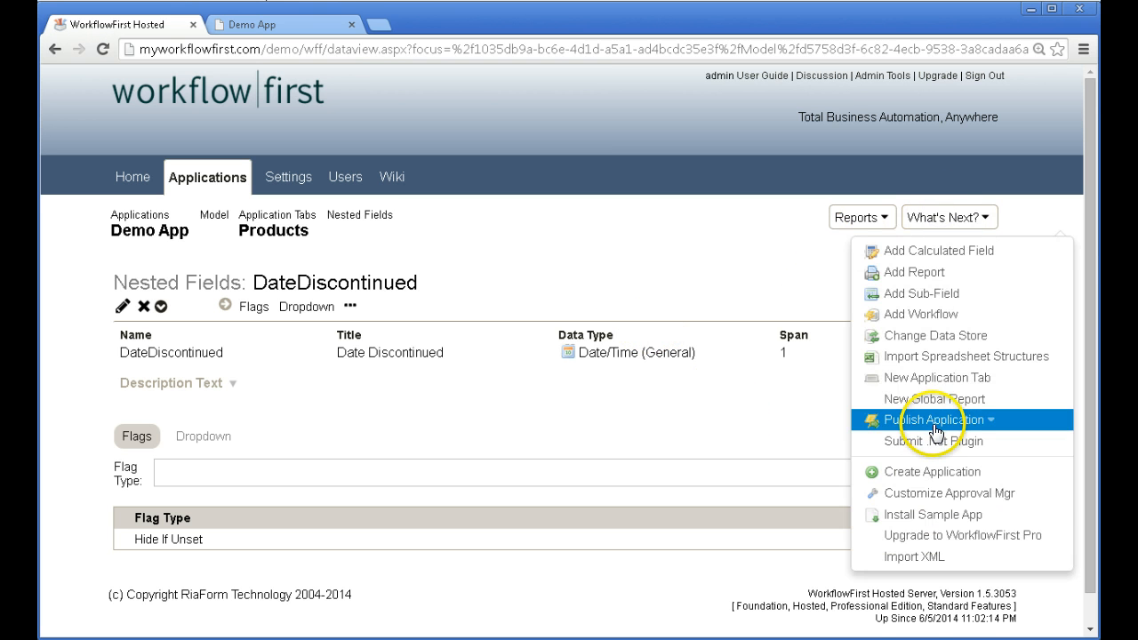
pyautogui.click(975, 556)
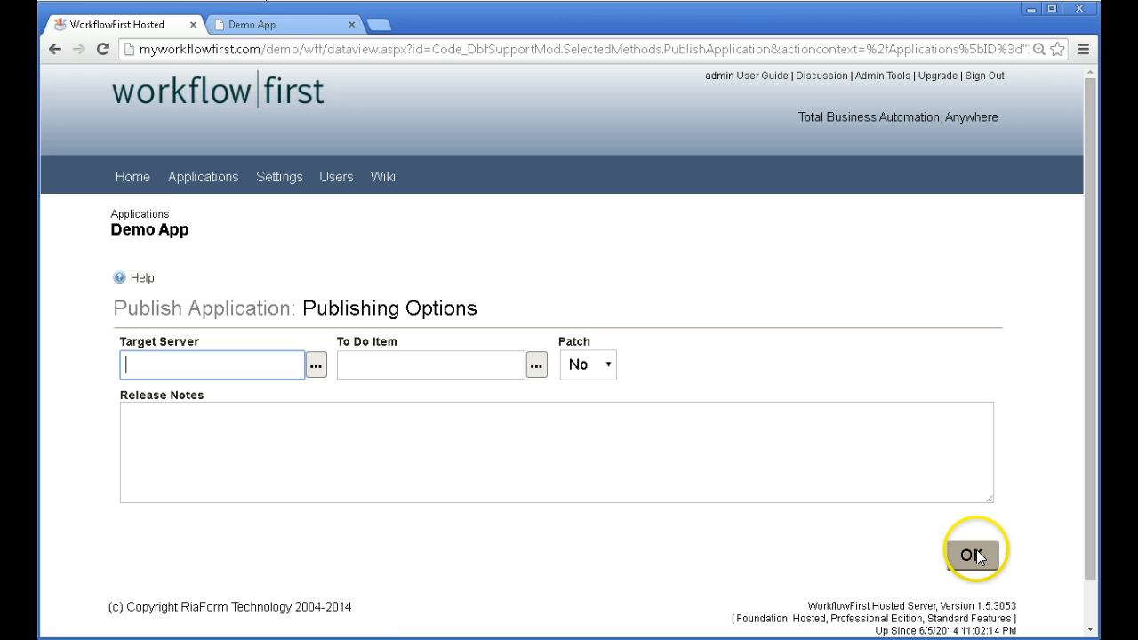
# - Switch to the Demo App, reload the new product form, and save a product named Chair, type Furniture, introduced 03 Jun 2014
pyautogui.click(297, 25)
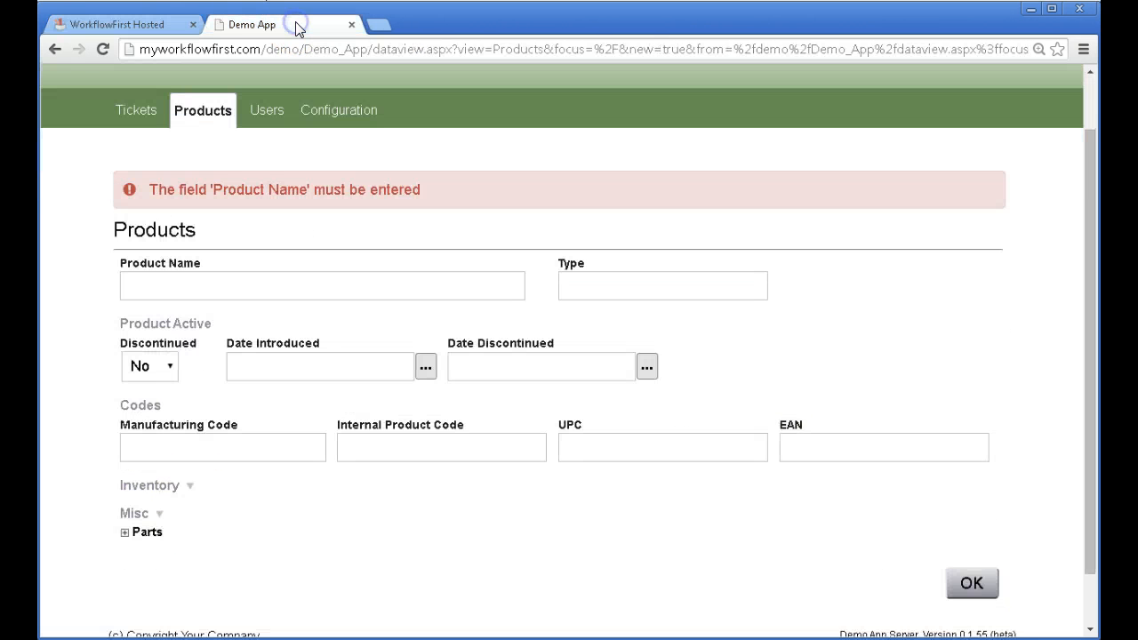
pyautogui.press('F5')
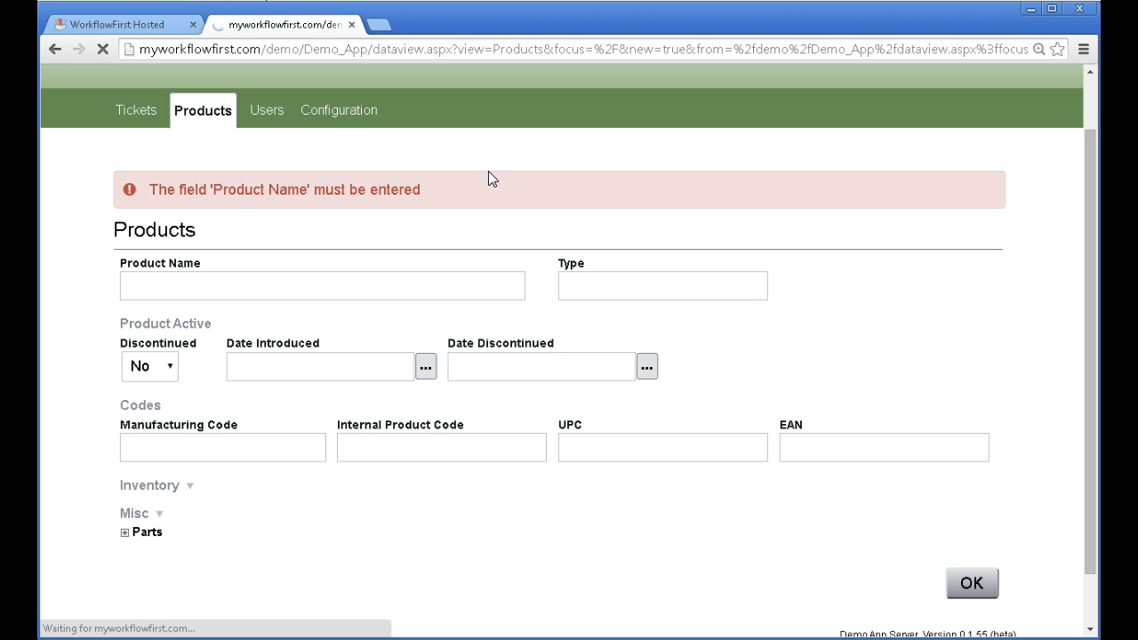
pyautogui.click(472, 172)
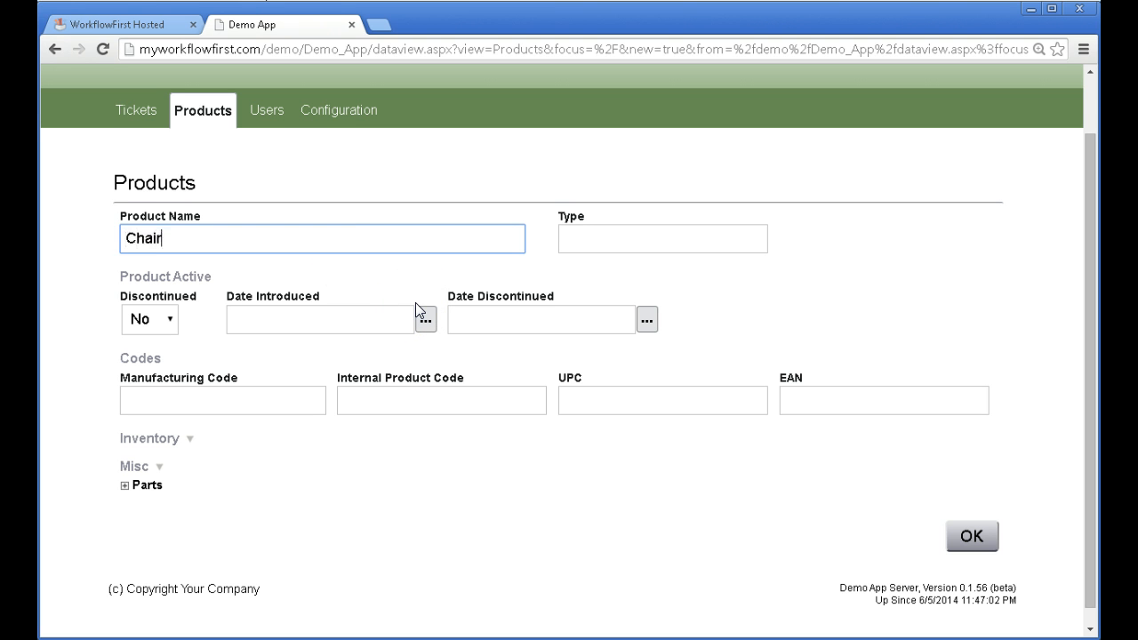
pyautogui.click(624, 234)
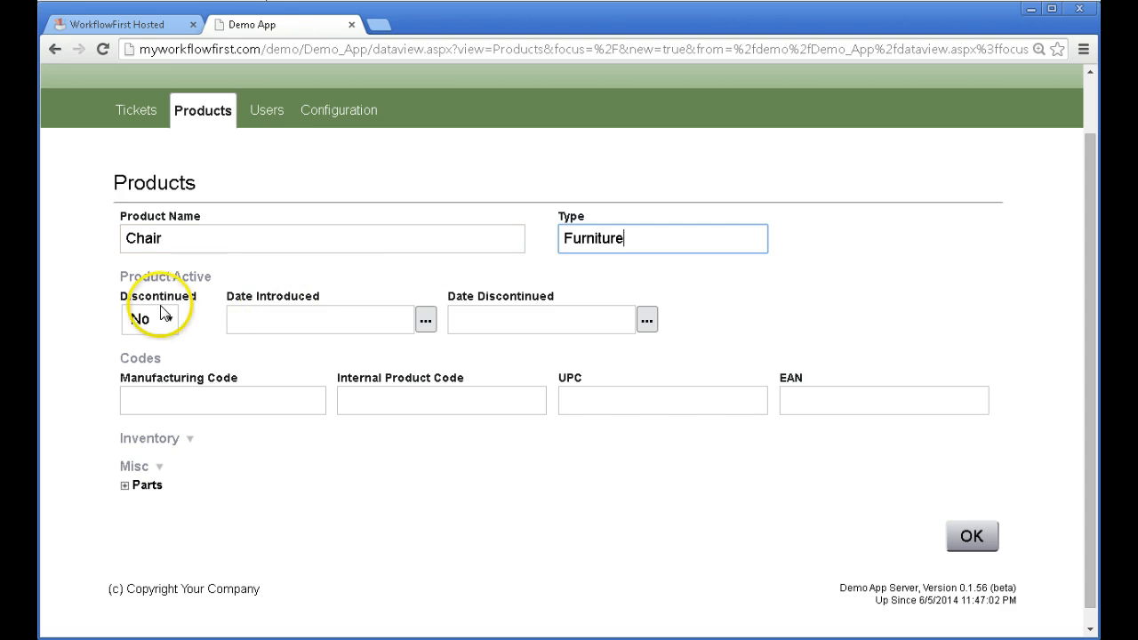
pyautogui.click(426, 321)
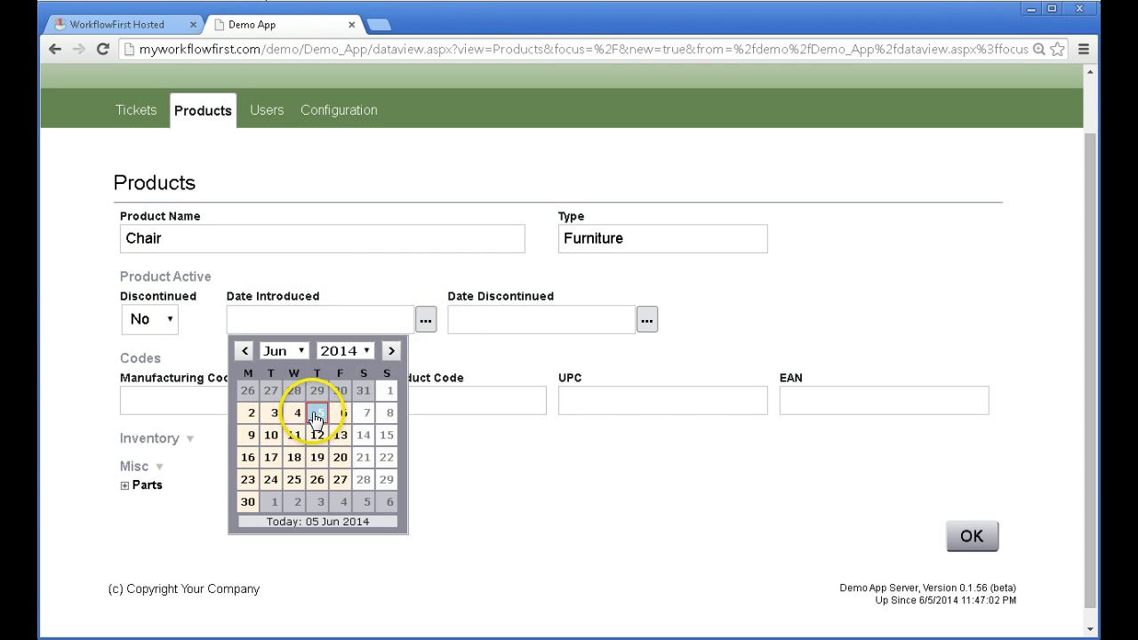
pyautogui.click(274, 411)
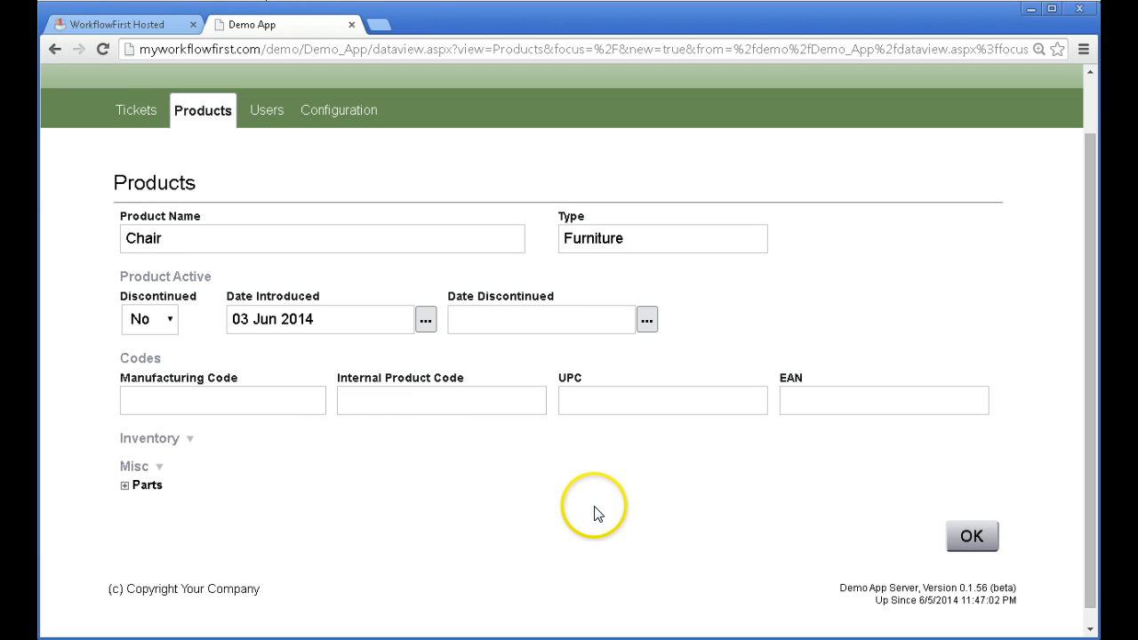
pyautogui.click(995, 533)
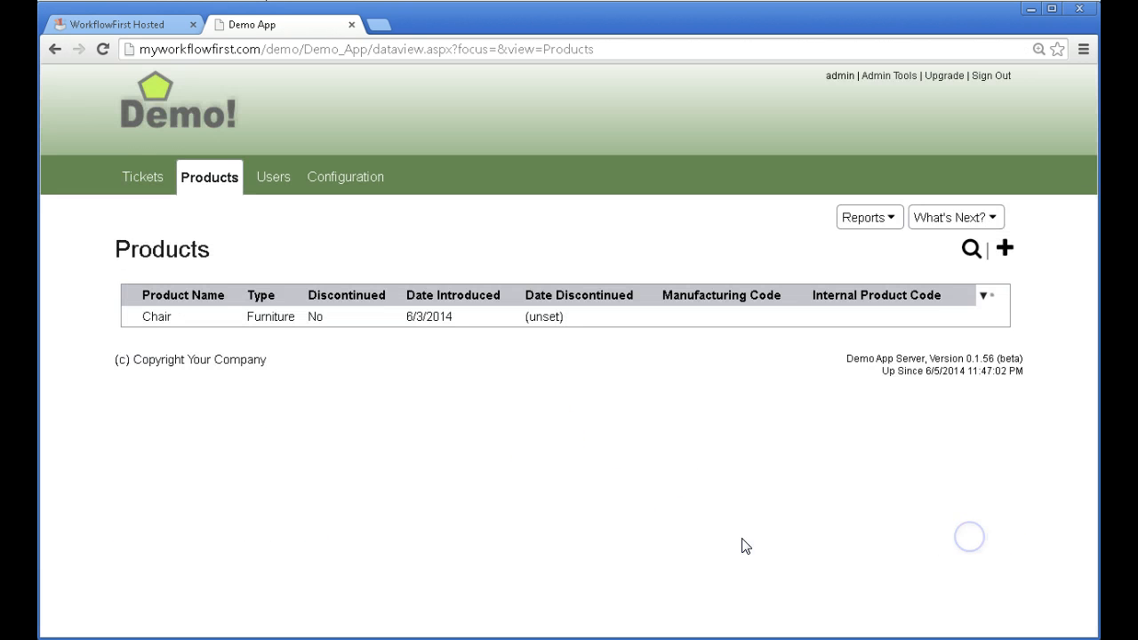
# - Open the Chair product to check the unset-date flag, then set its Date Discontinued to 5 June 2014 and update the record
pyautogui.click(662, 318)
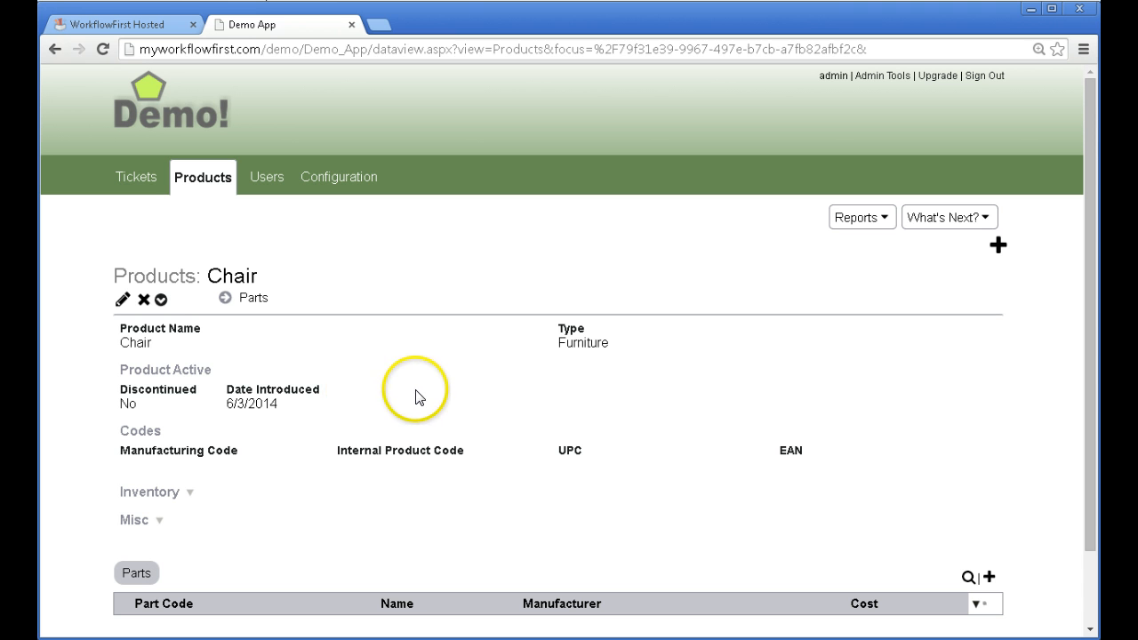
pyautogui.click(123, 299)
pyautogui.click(647, 387)
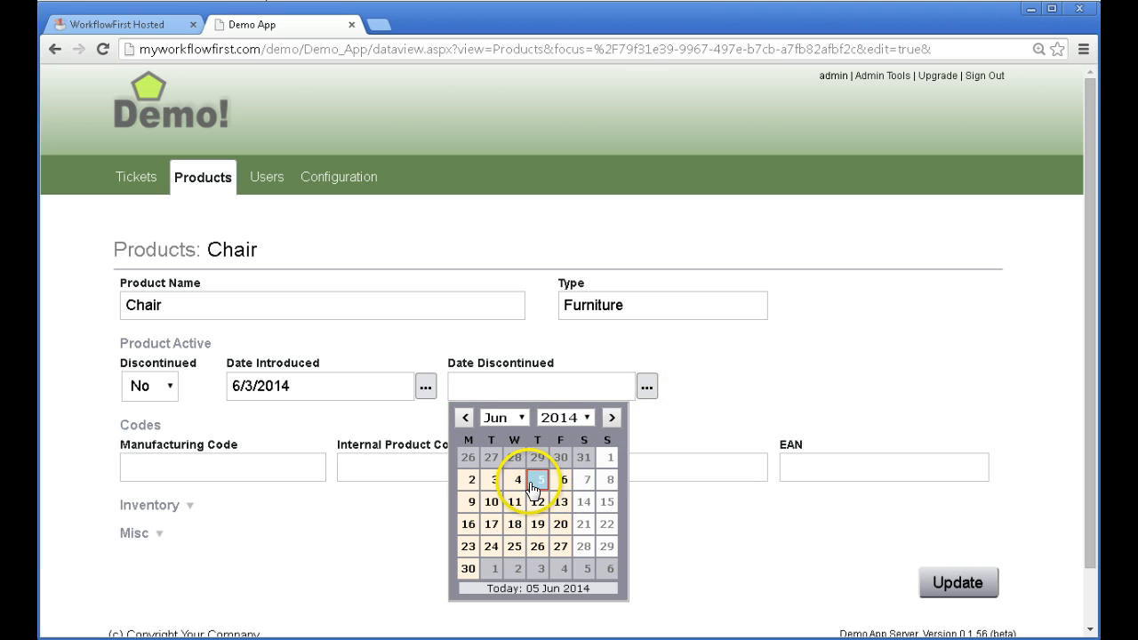
pyautogui.click(537, 482)
pyautogui.click(955, 583)
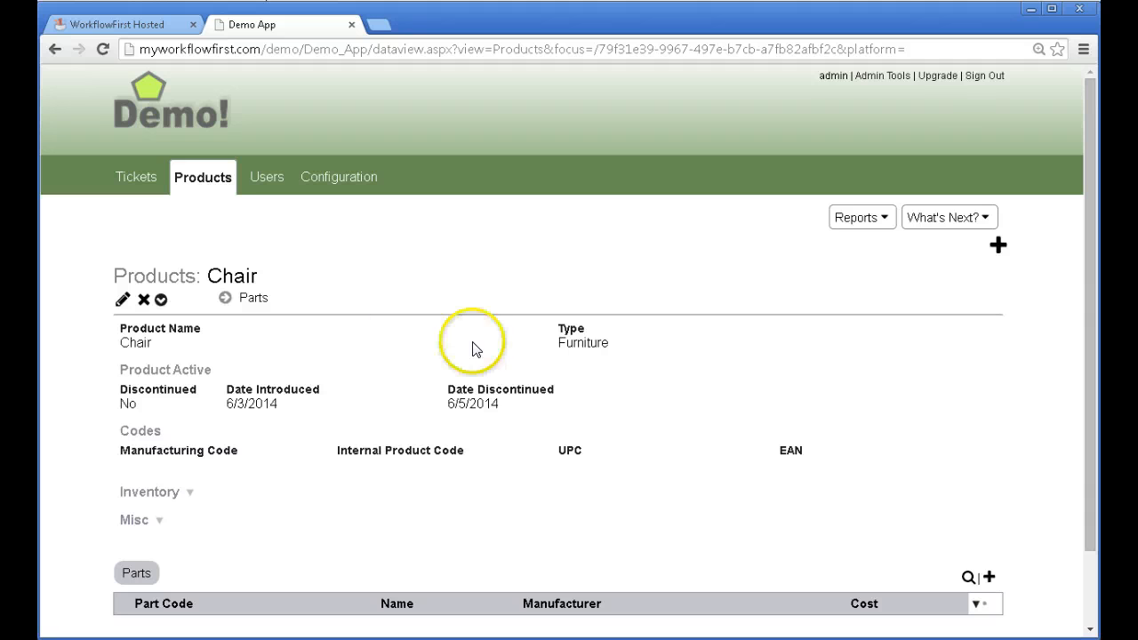
# - Switch back to WorkflowFirst Hosted, open the Type field for editing, and examine the Default Value option in its display settings
pyautogui.click(132, 27)
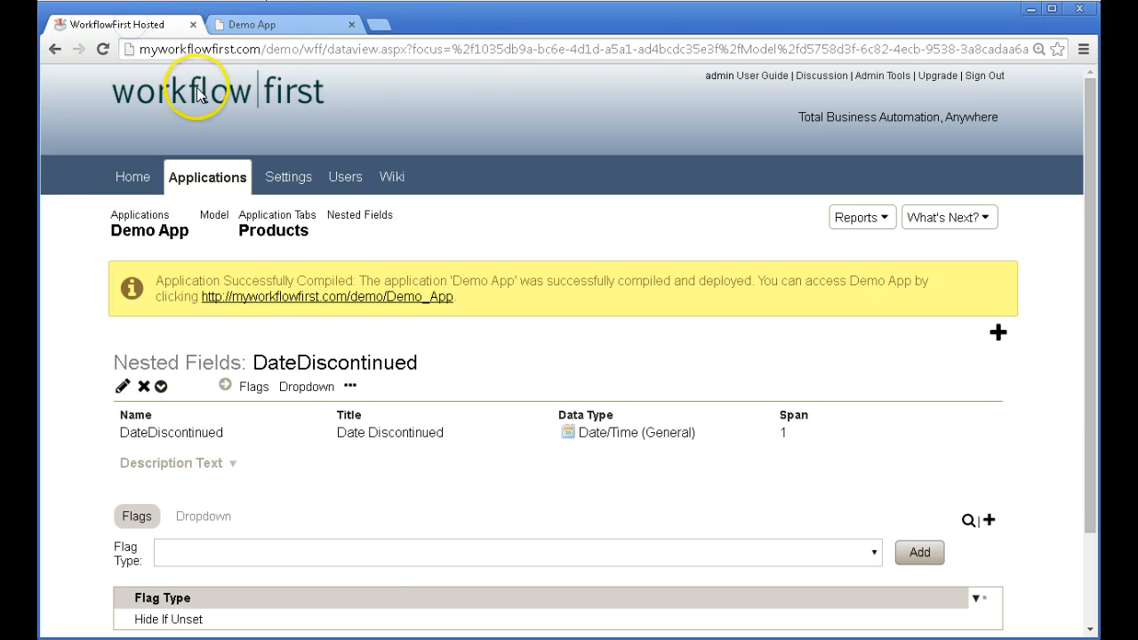
pyautogui.click(371, 216)
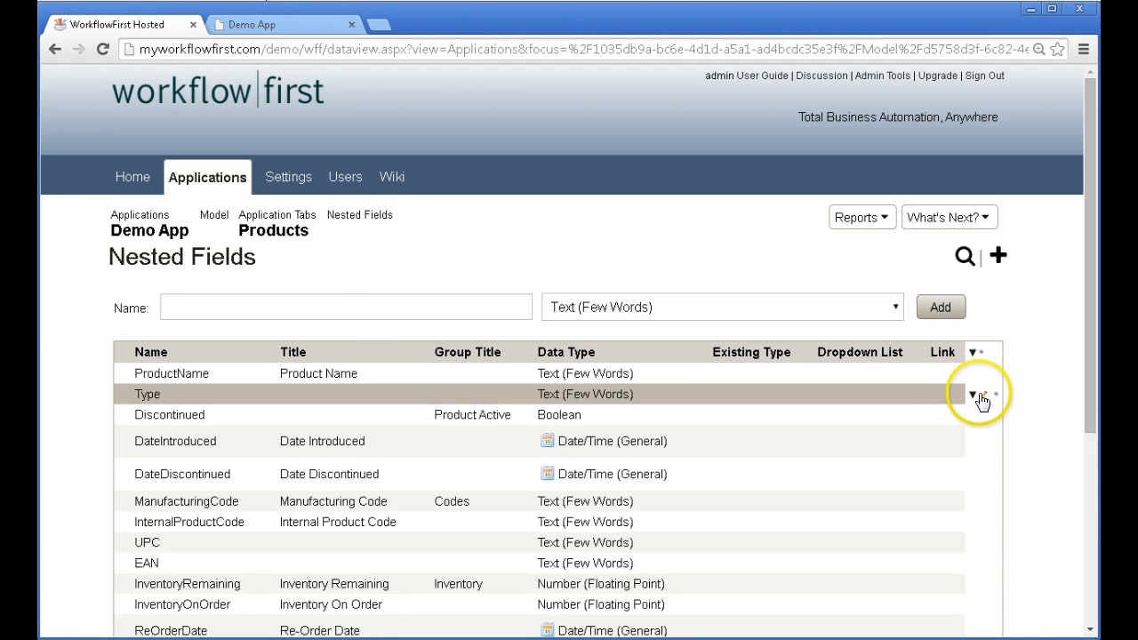
pyautogui.click(978, 394)
pyautogui.click(184, 430)
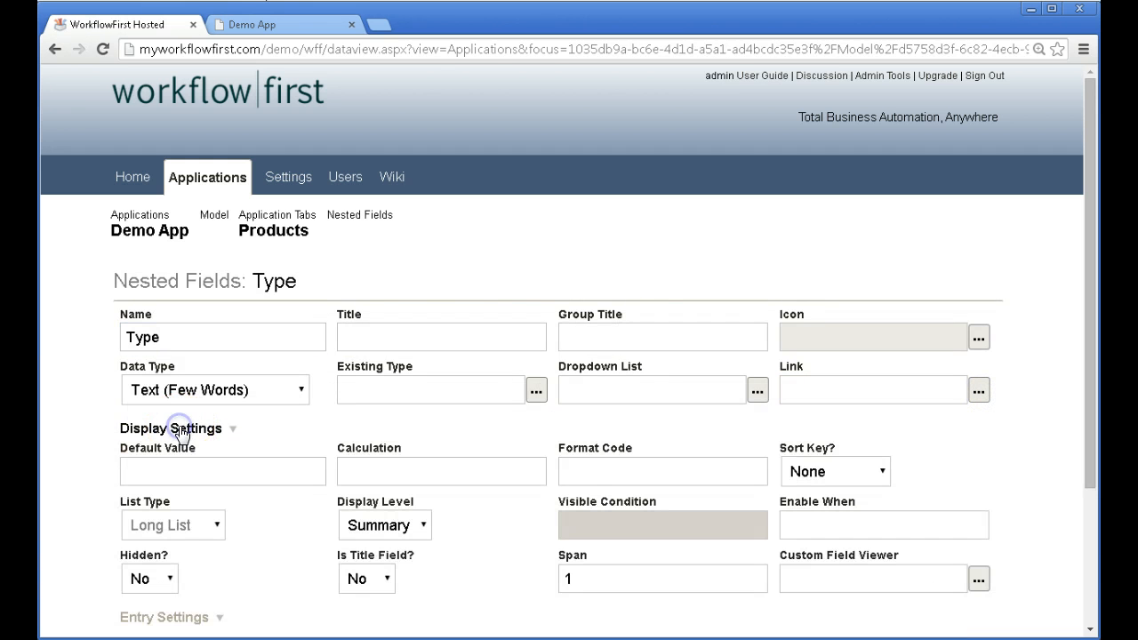
pyautogui.click(205, 470)
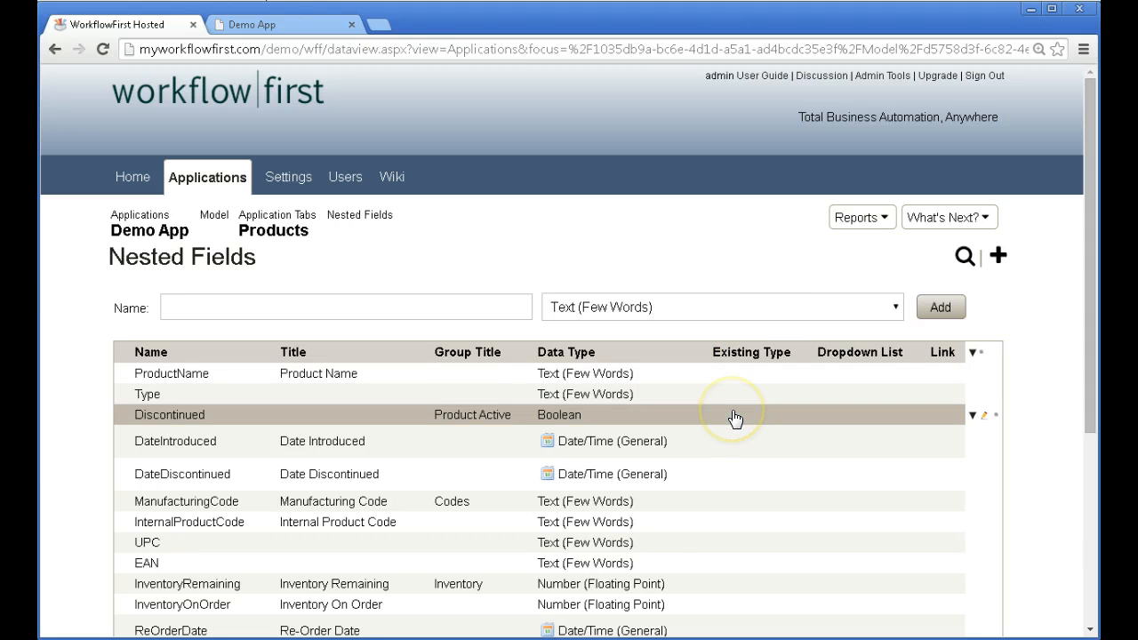
# - Open the SalesPerDay field, add the Admin Only flag to it, and reopen the flag type choices to examine Admin Edit Only
pyautogui.scroll(-1, 735, 419)
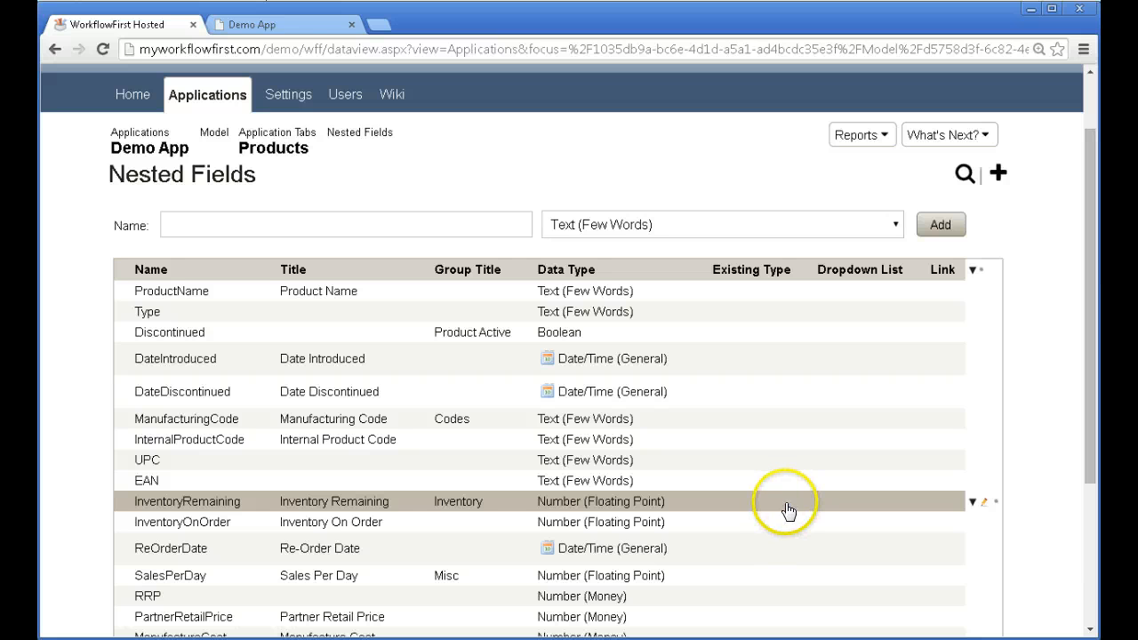
pyautogui.scroll(-1, 787, 508)
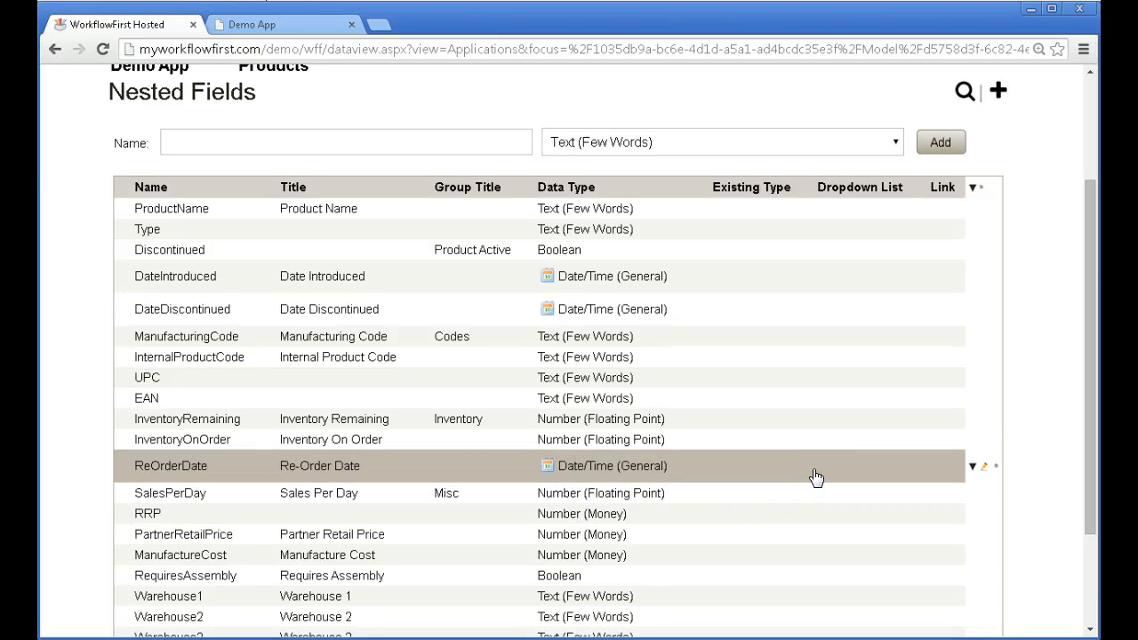
pyautogui.scroll(-1, 814, 478)
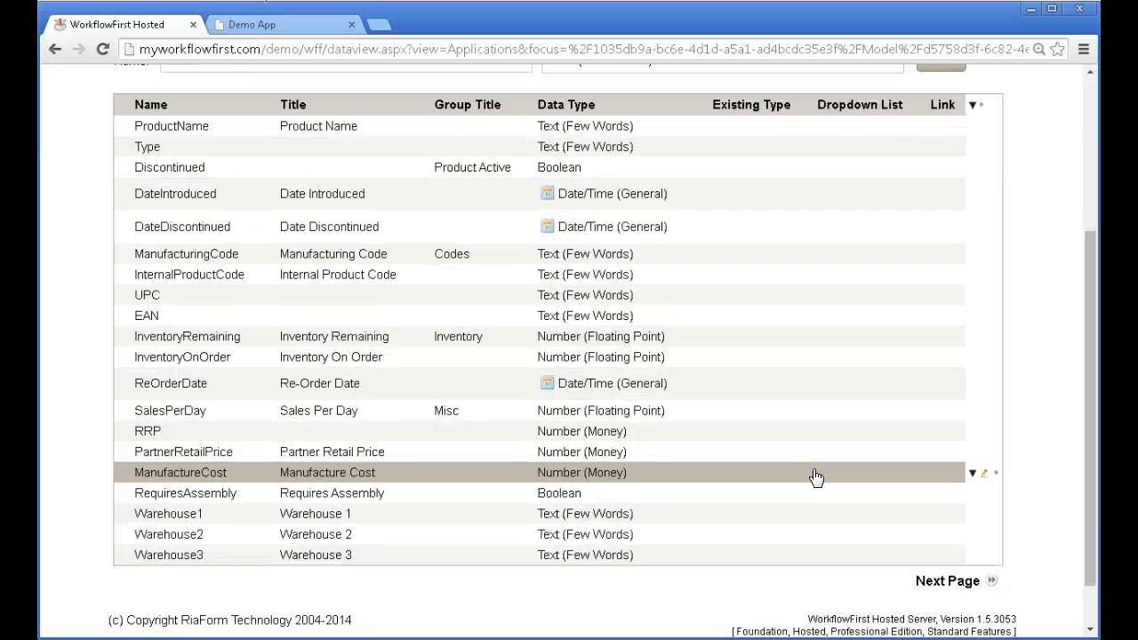
pyautogui.scroll(1, 814, 477)
pyautogui.click(815, 480)
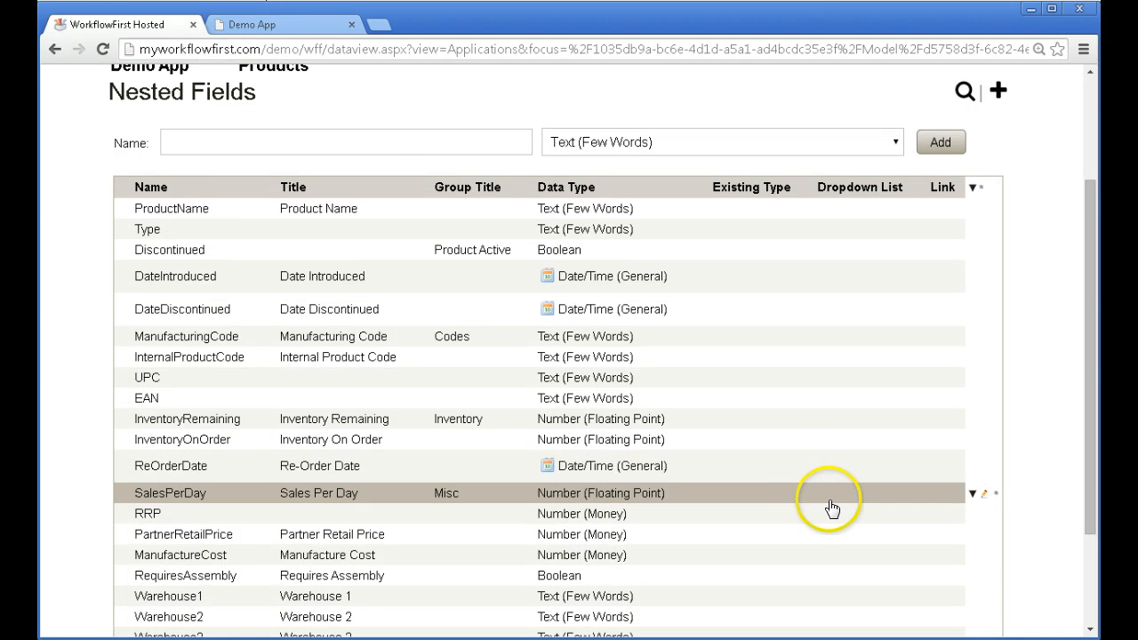
pyautogui.click(930, 499)
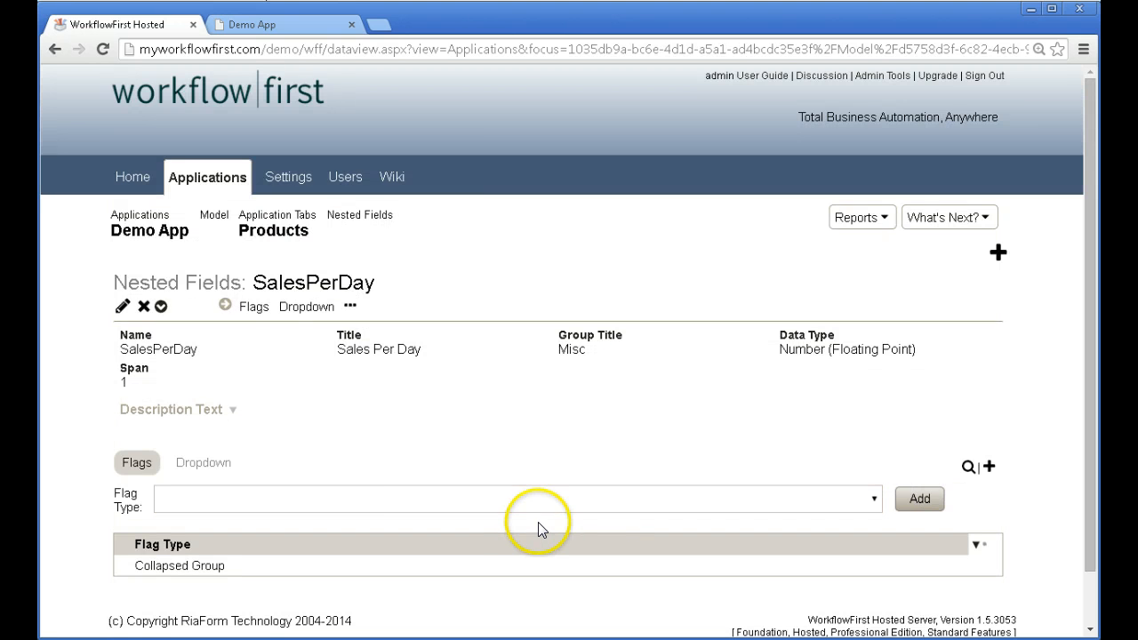
pyautogui.click(402, 499)
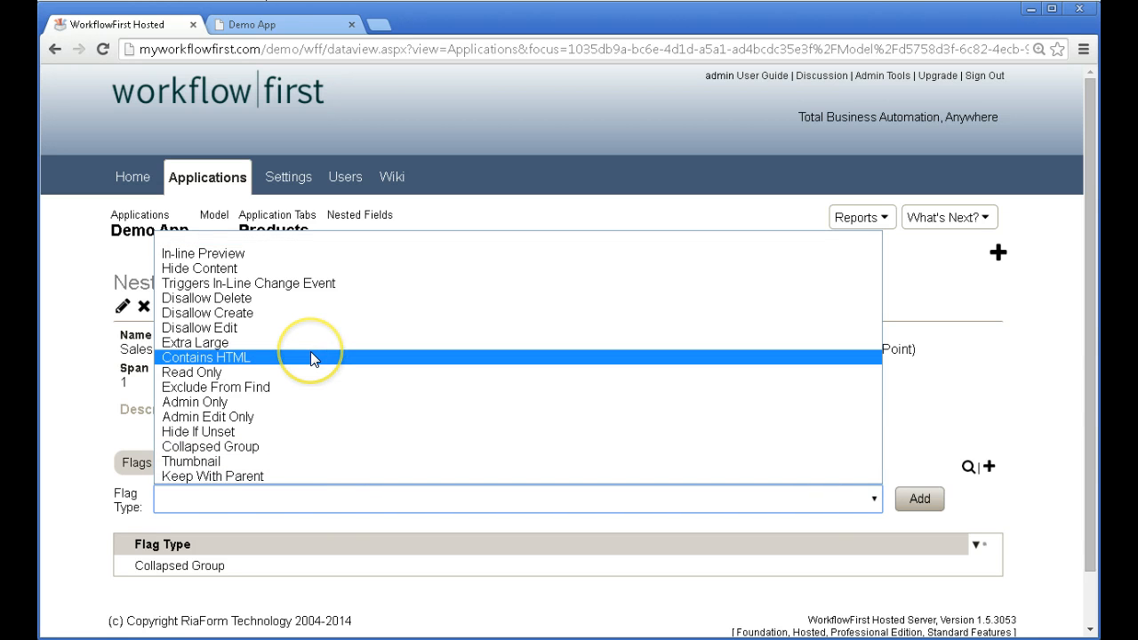
pyautogui.click(315, 404)
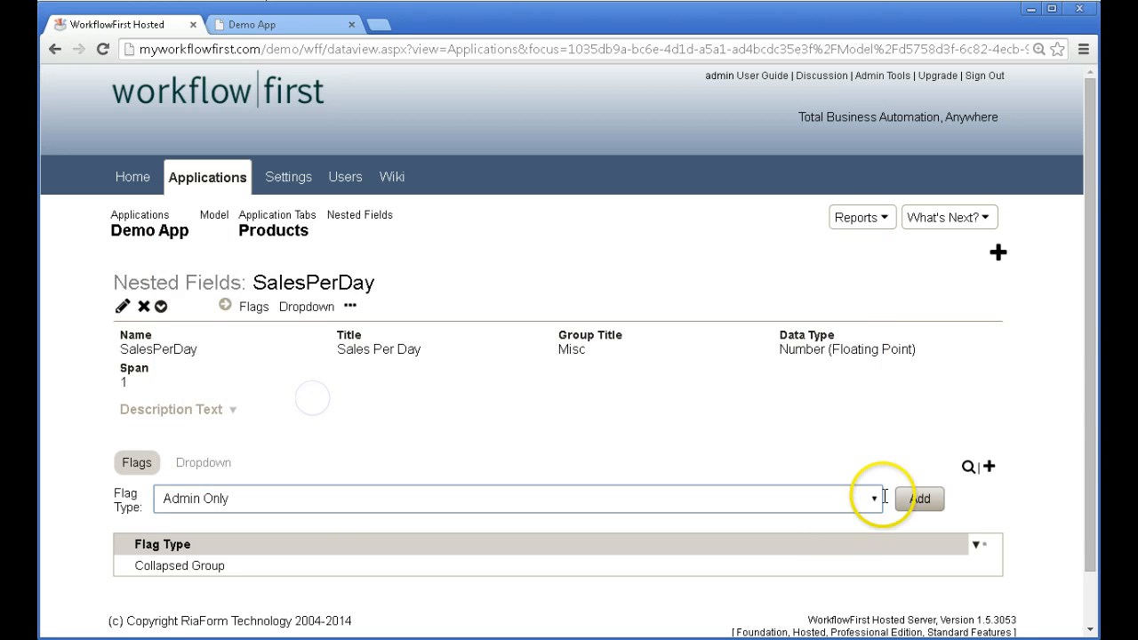
pyautogui.click(914, 496)
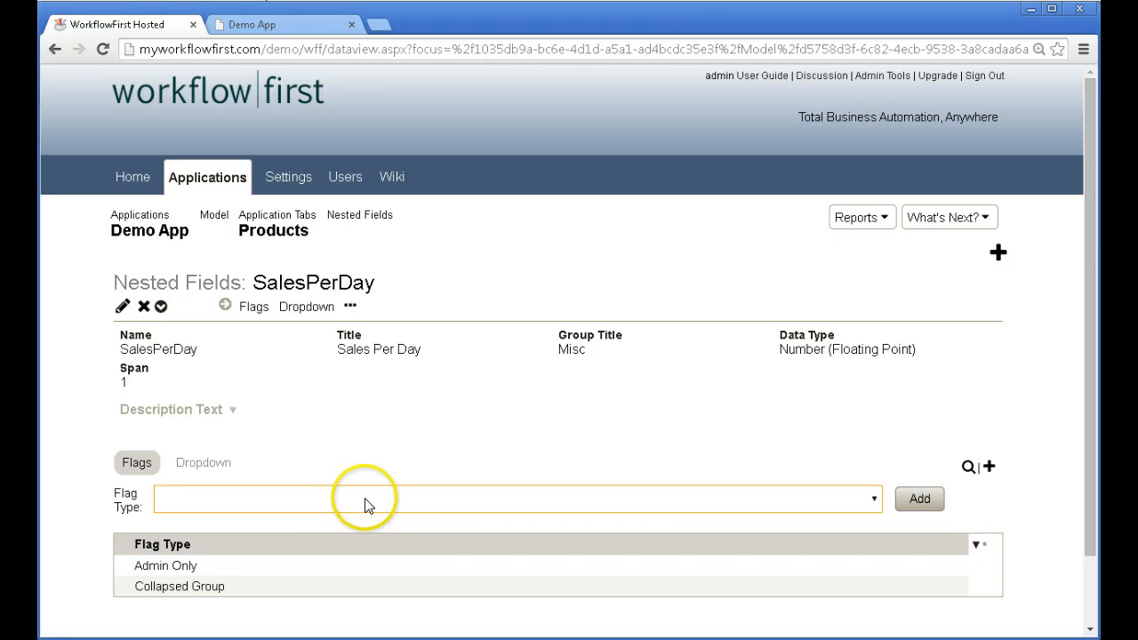
pyautogui.click(421, 499)
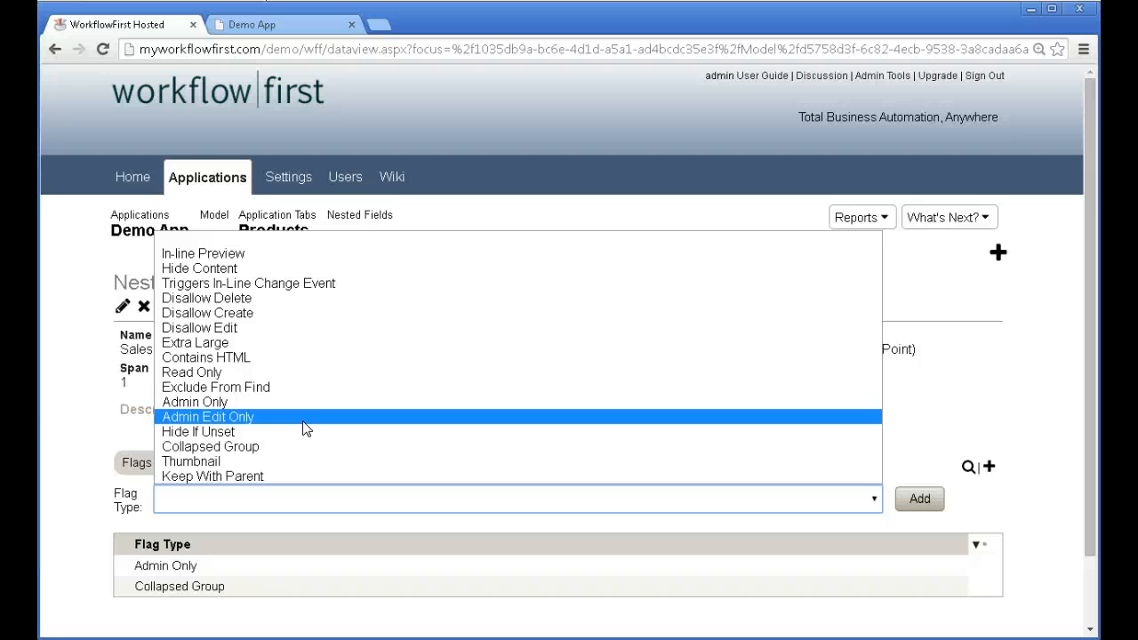
# - Leave the SalesPerDay field, open the DateDiscontinued field, and delete its Hide If Unset flag
pyautogui.click(82, 364)
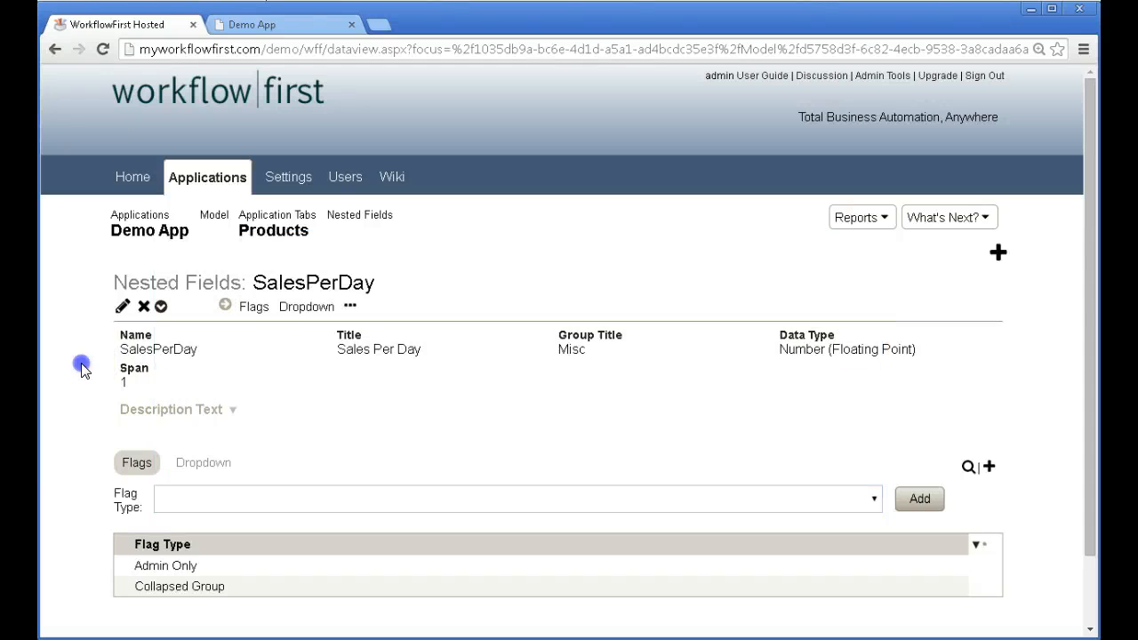
pyautogui.click(417, 279)
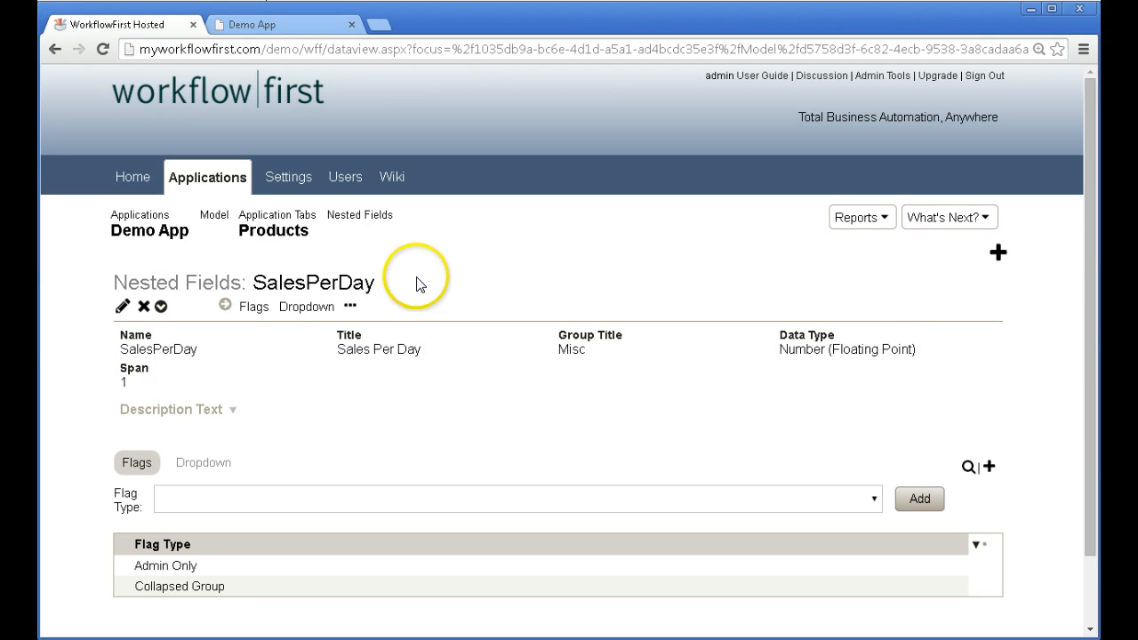
pyautogui.click(373, 223)
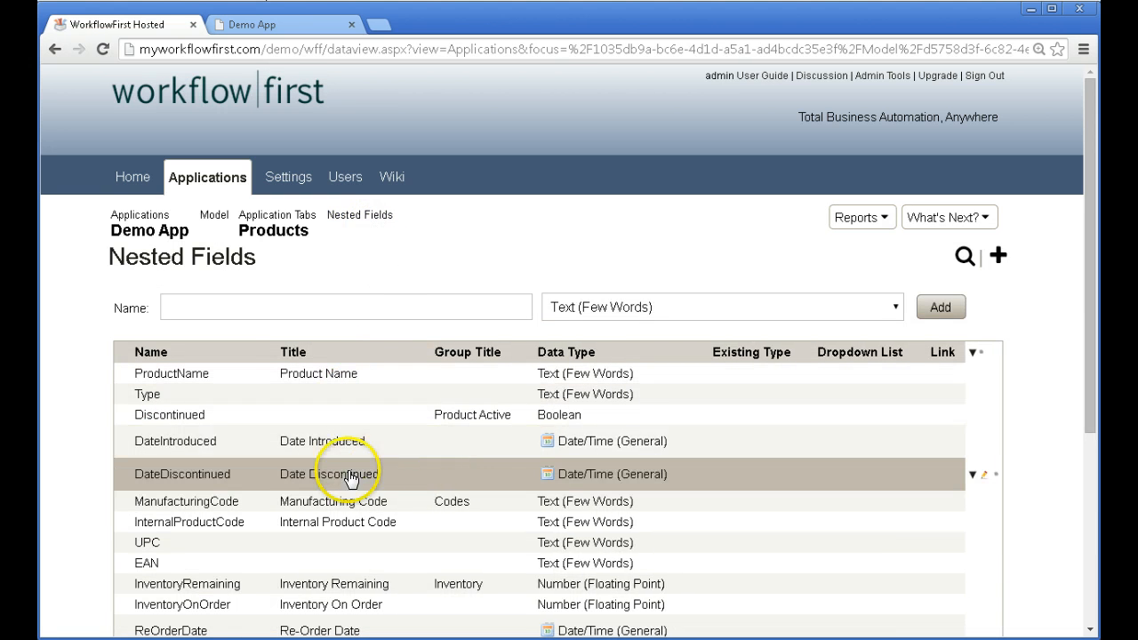
pyautogui.click(455, 479)
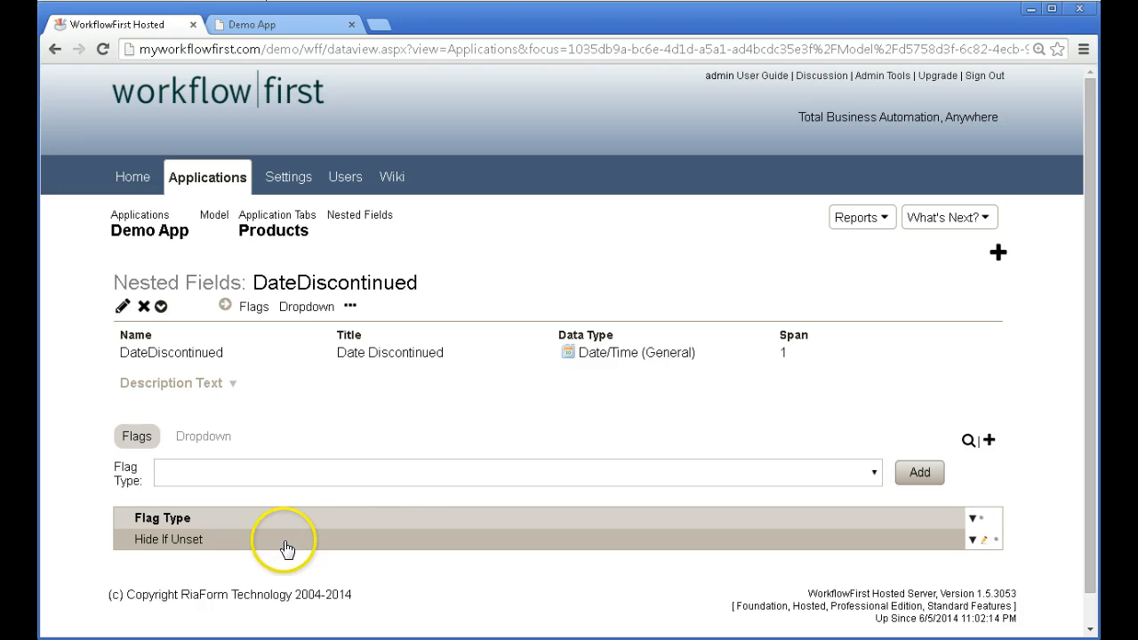
pyautogui.click(286, 548)
pyautogui.click(166, 303)
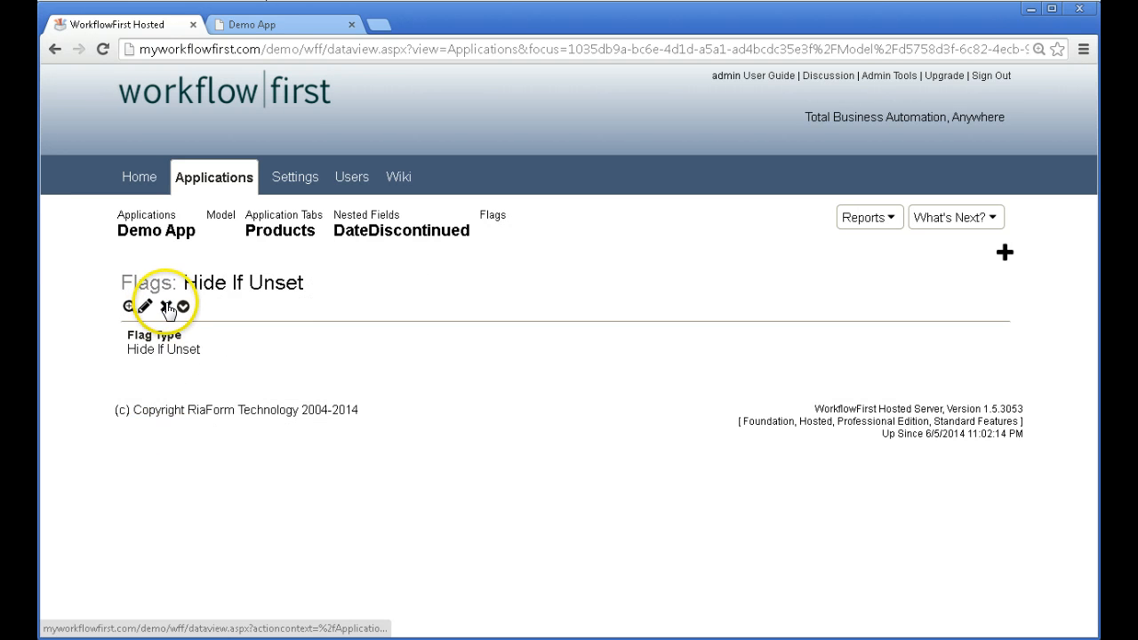
pyautogui.click(959, 343)
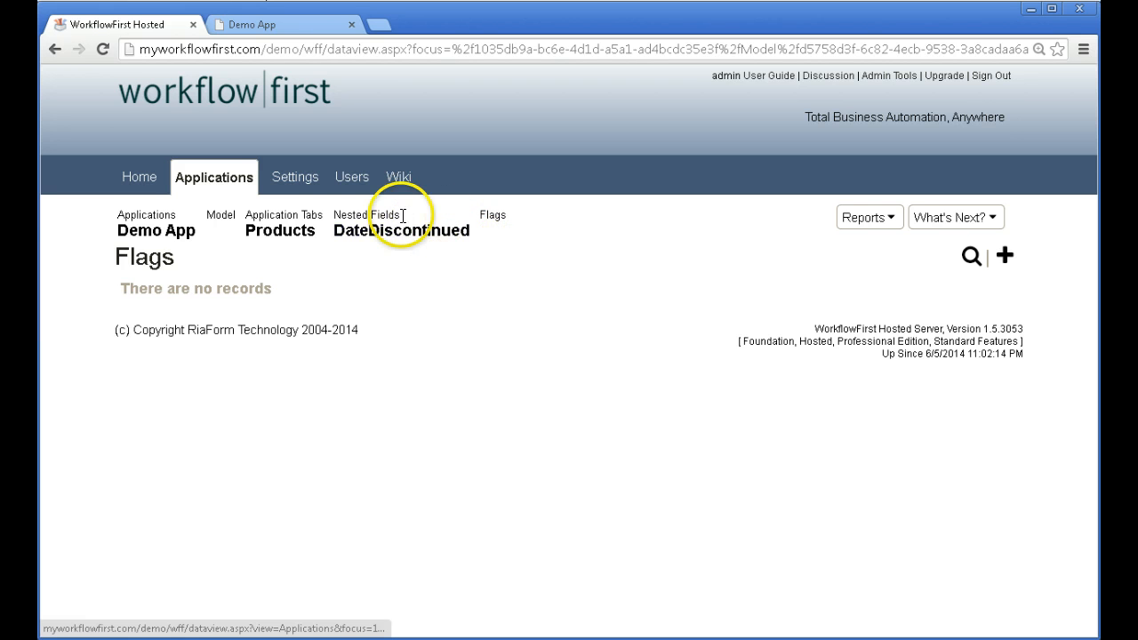
# - Open the DateDiscontinued field for editing, set its Enable When display setting to Discontinued=True, and save the field
pyautogui.click(372, 216)
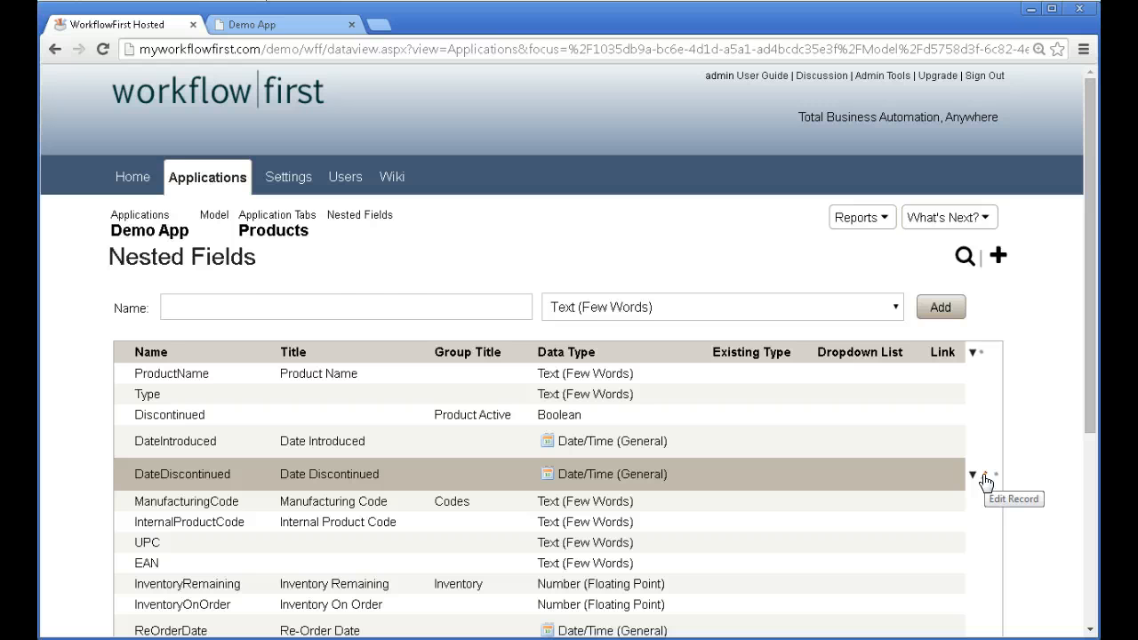
pyautogui.click(985, 480)
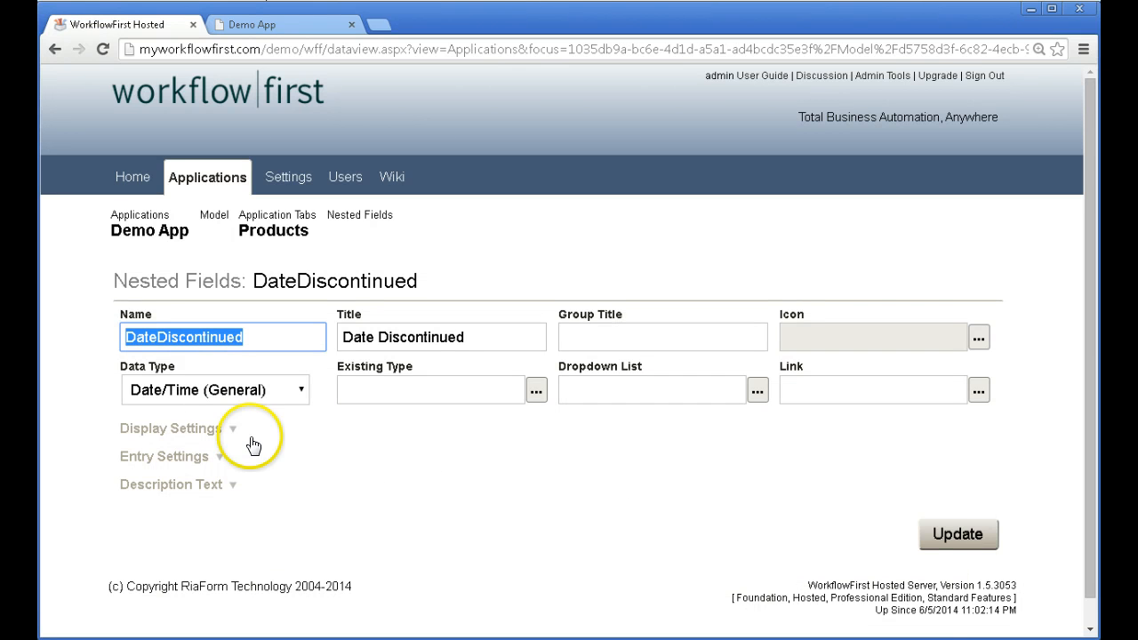
pyautogui.click(197, 428)
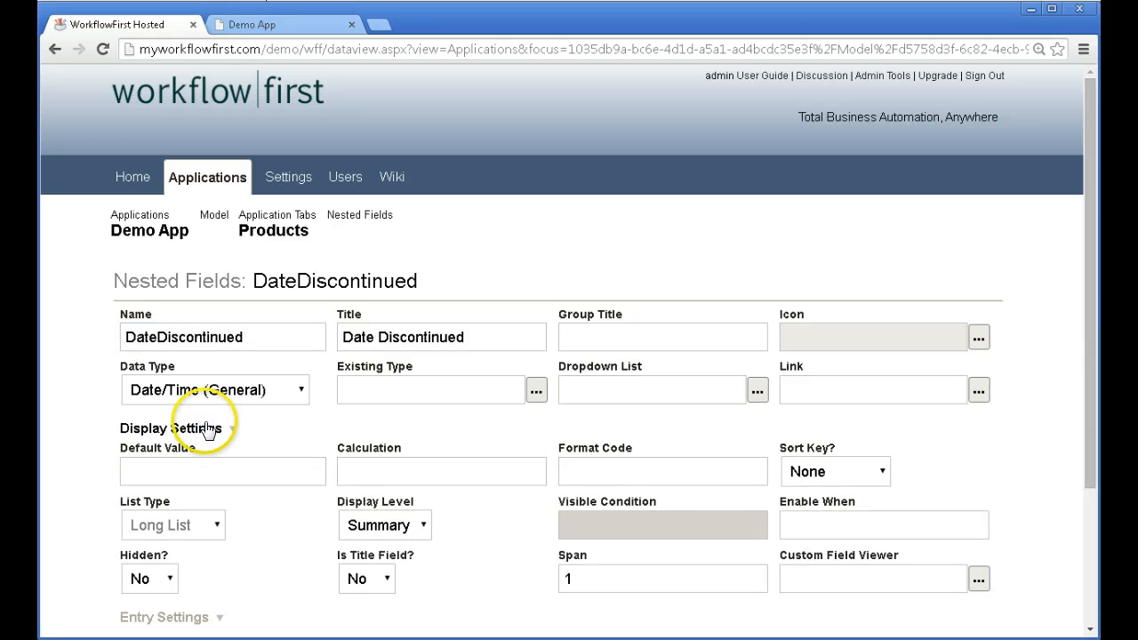
pyautogui.click(802, 527)
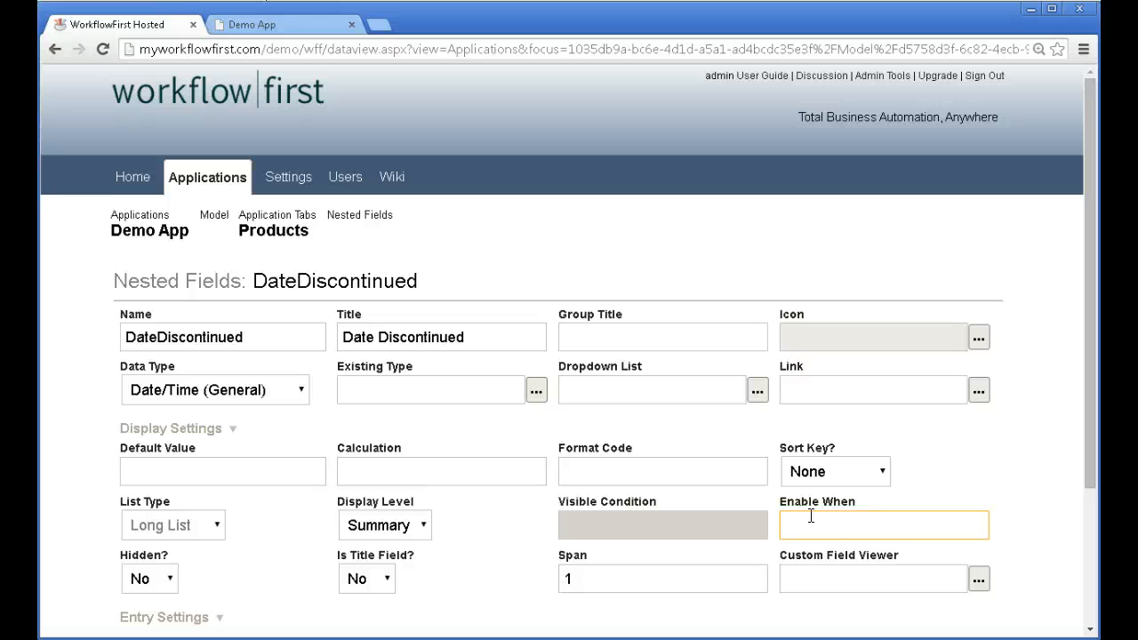
pyautogui.click(813, 517)
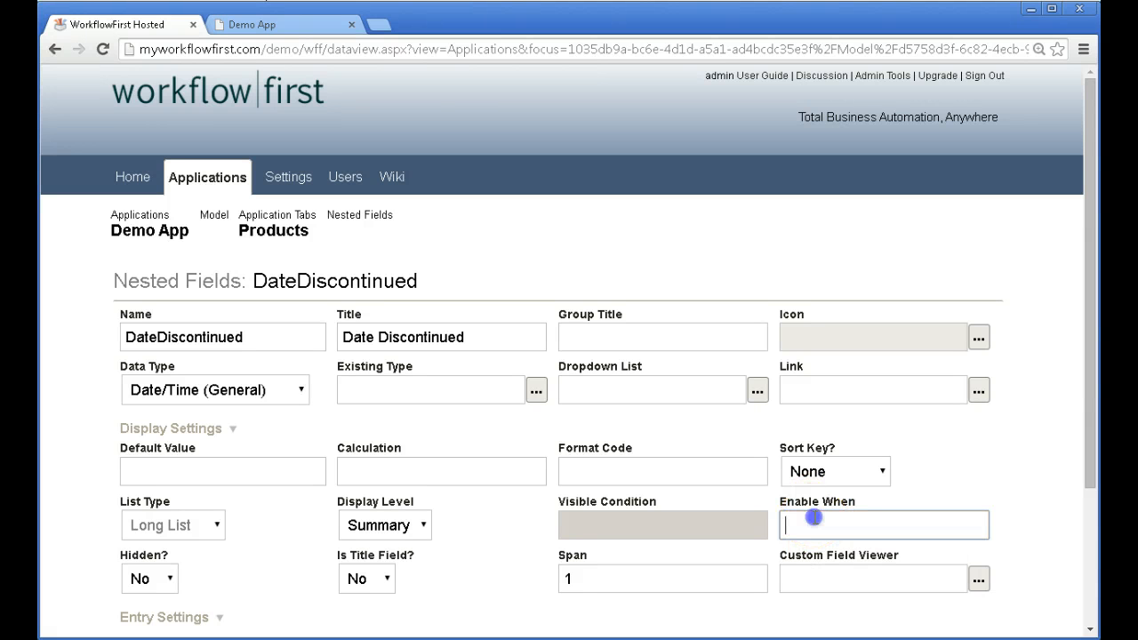
pyautogui.write('Discontinued=True')
pyautogui.press('Return')
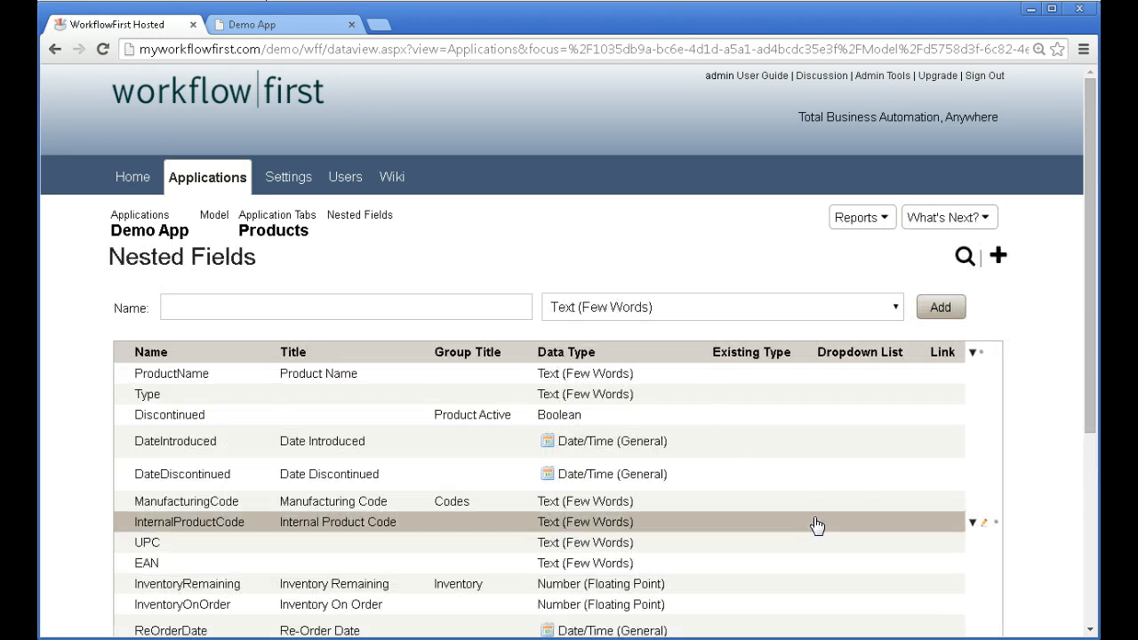
# - Publish the Demo App with the default publishing options
pyautogui.click(953, 222)
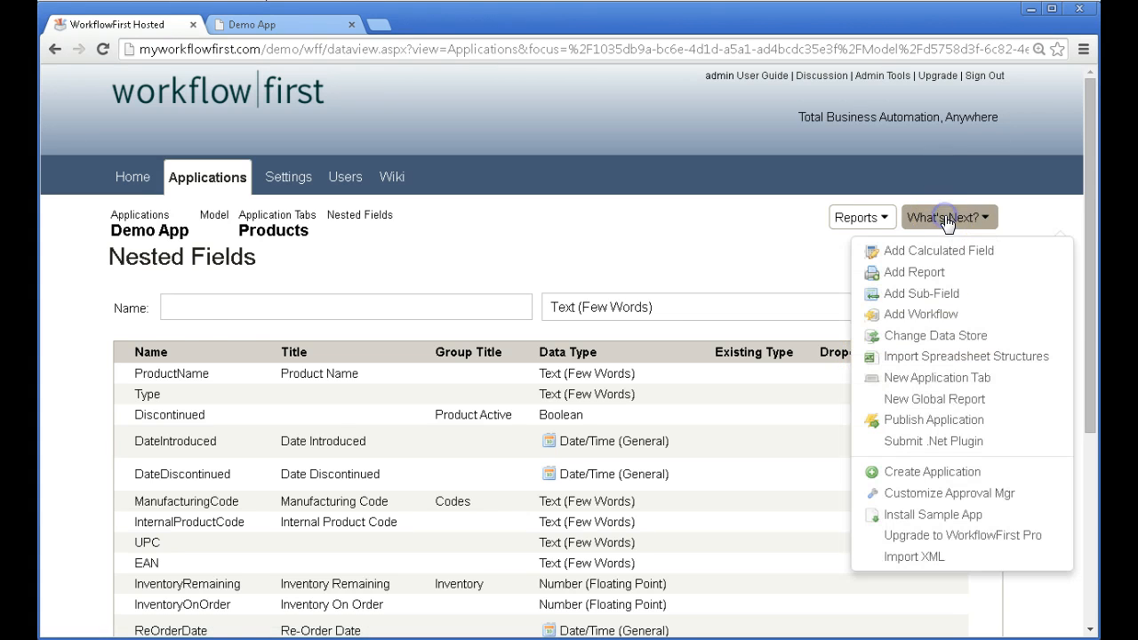
pyautogui.click(944, 416)
pyautogui.click(973, 551)
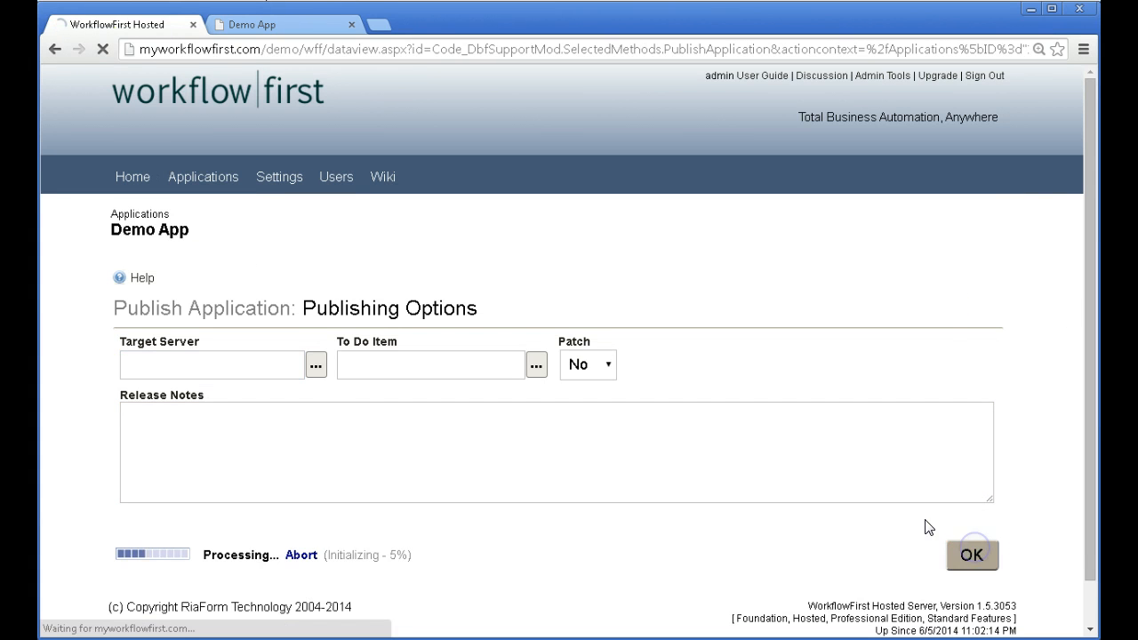
# - Switch to the Demo App, reload the Chair product, open it for editing, and check whether Date Discontinued accepts input
pyautogui.click(246, 26)
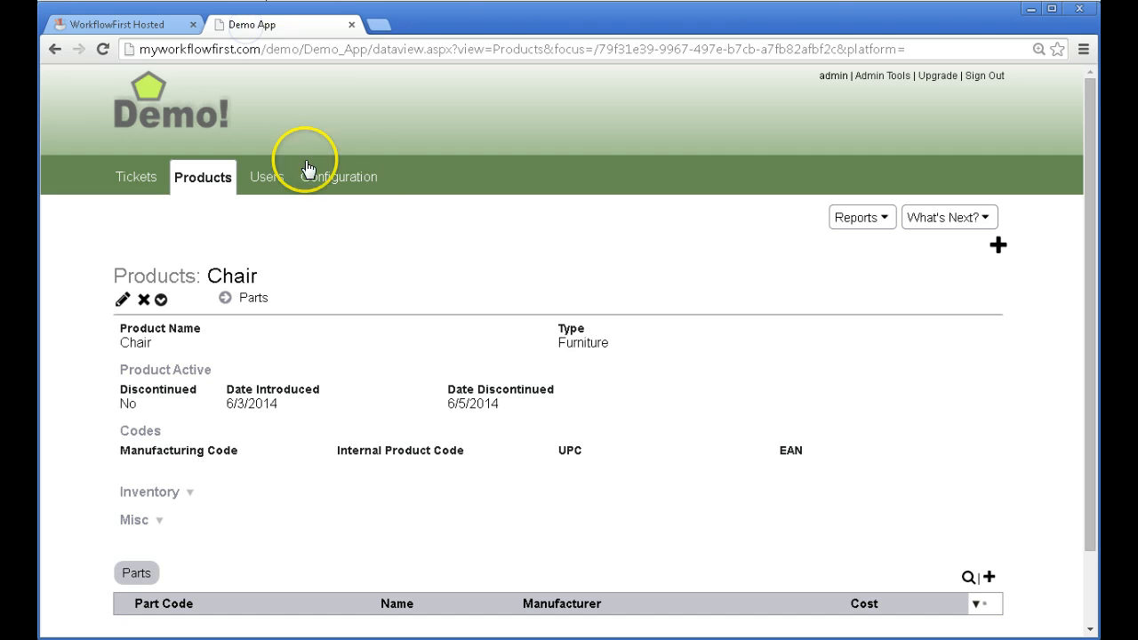
pyautogui.press('F5')
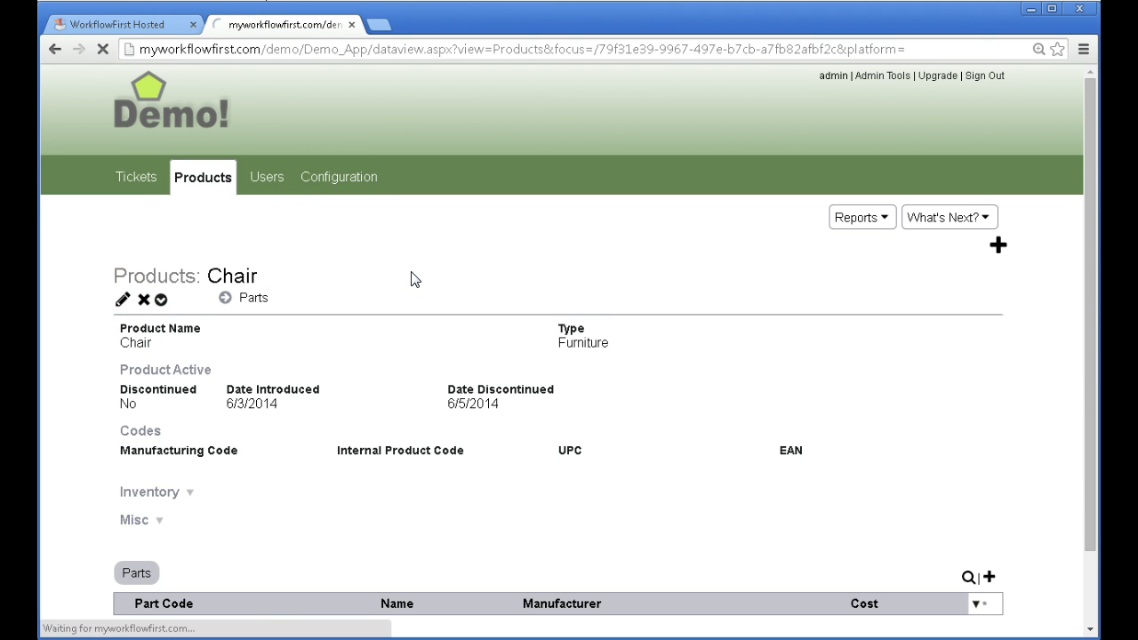
pyautogui.click(507, 391)
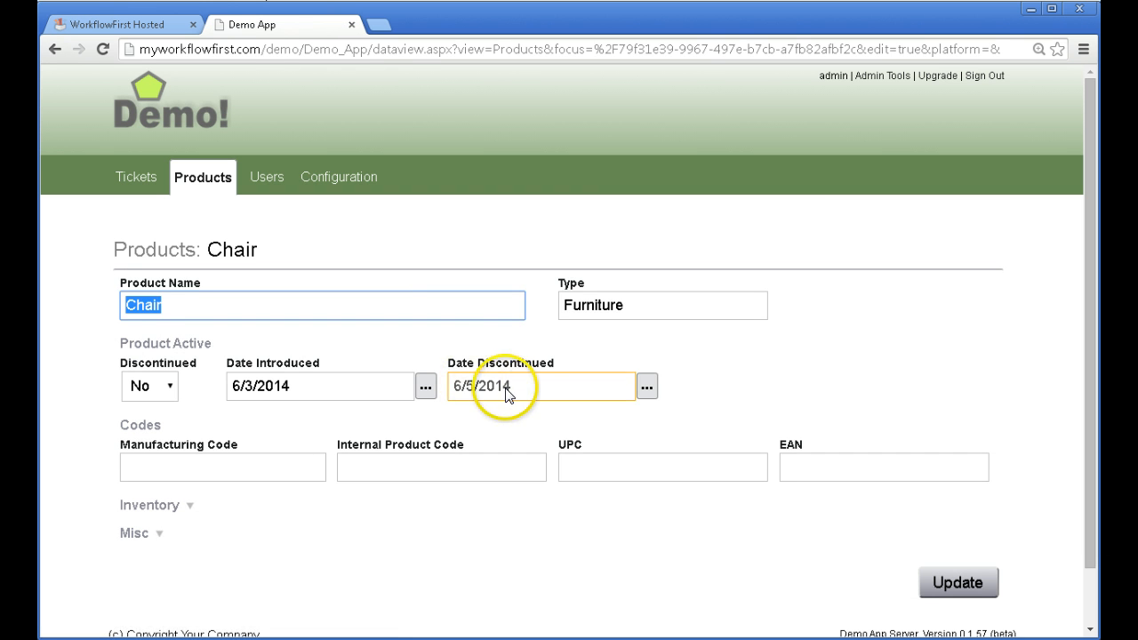
pyautogui.click(511, 388)
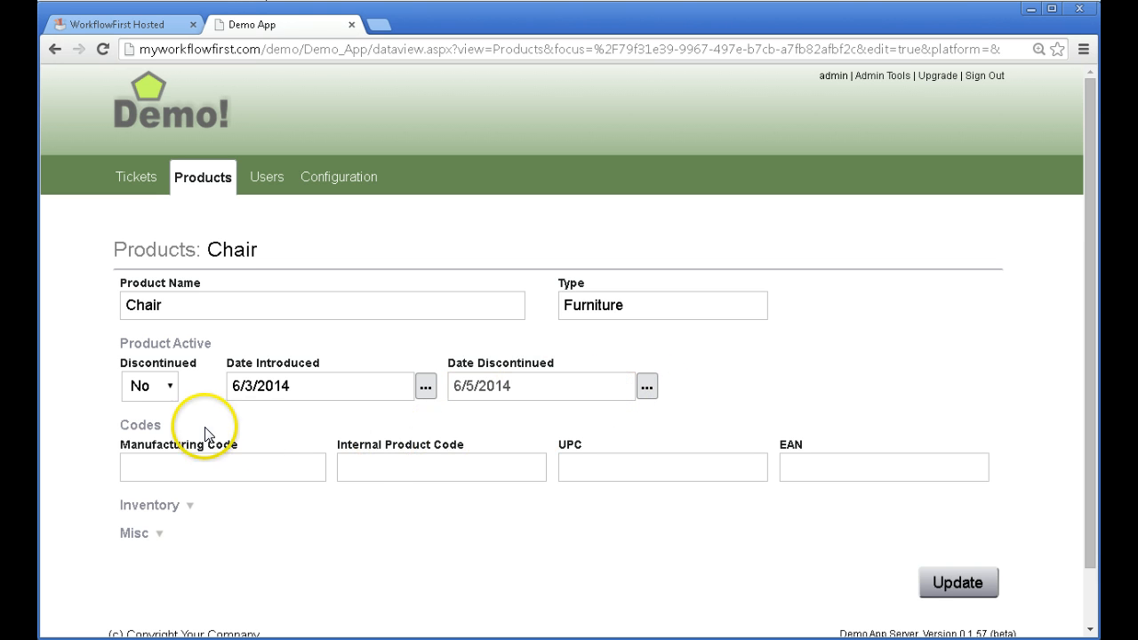
# - Set the Chair's Discontinued value to Yes, check the Date Discontinued calendar without choosing a date, and set Discontinued back to No
pyautogui.click(151, 388)
pyautogui.click(152, 409)
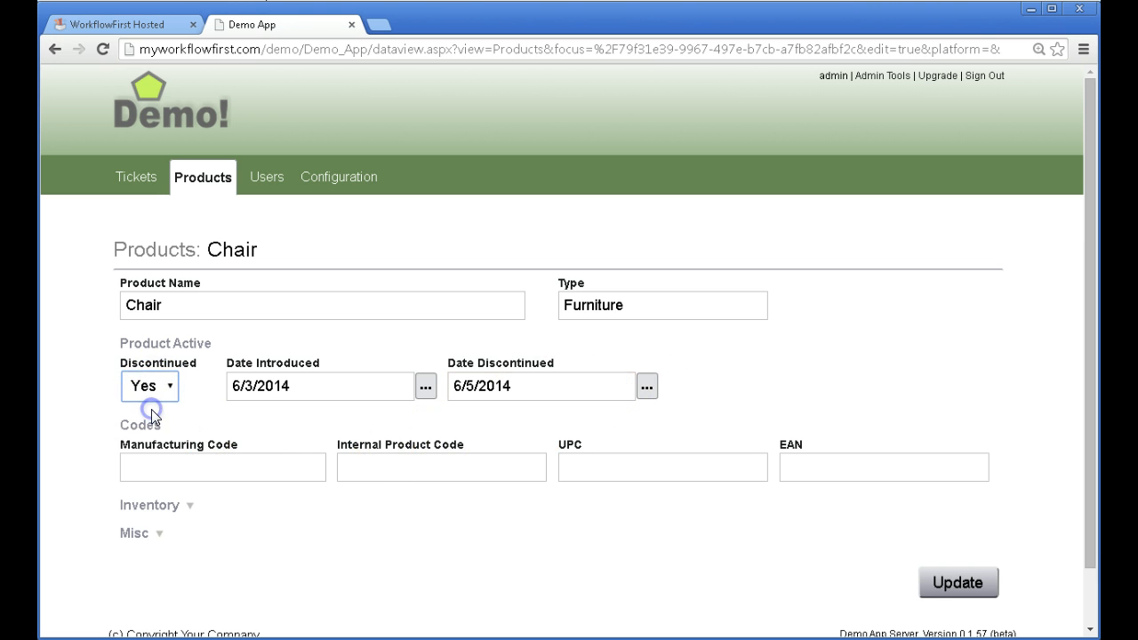
pyautogui.click(646, 387)
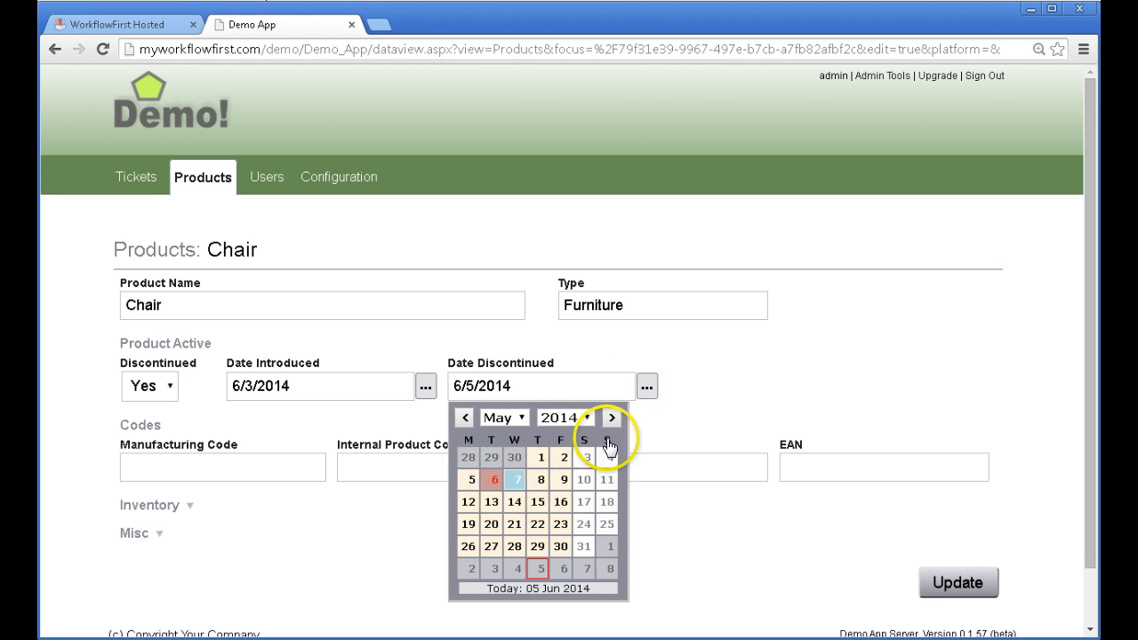
pyautogui.click(738, 391)
pyautogui.click(149, 385)
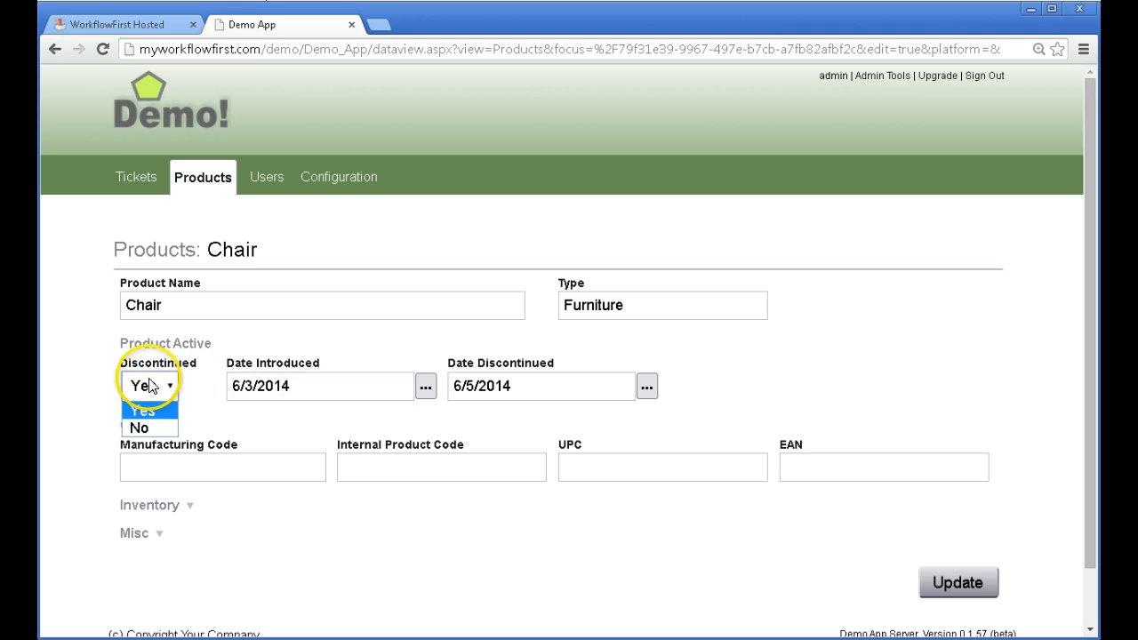
pyautogui.click(140, 428)
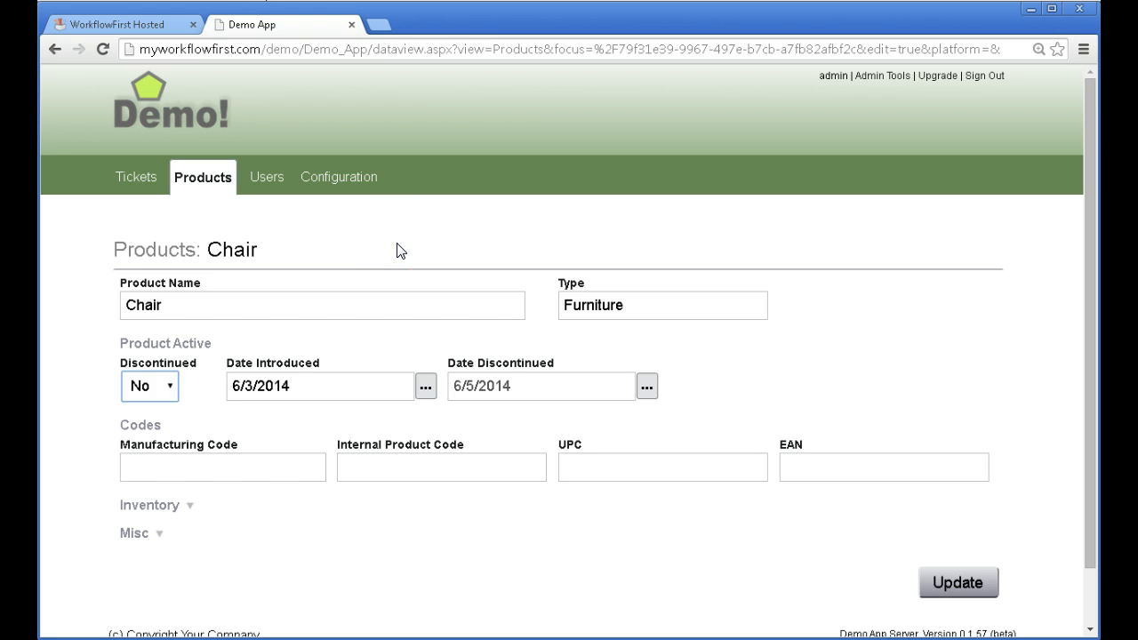
# - Switch back to WorkflowFirst Hosted, delete the Admin Only flag from the SalesPerDay field, and return to that field
pyautogui.click(155, 27)
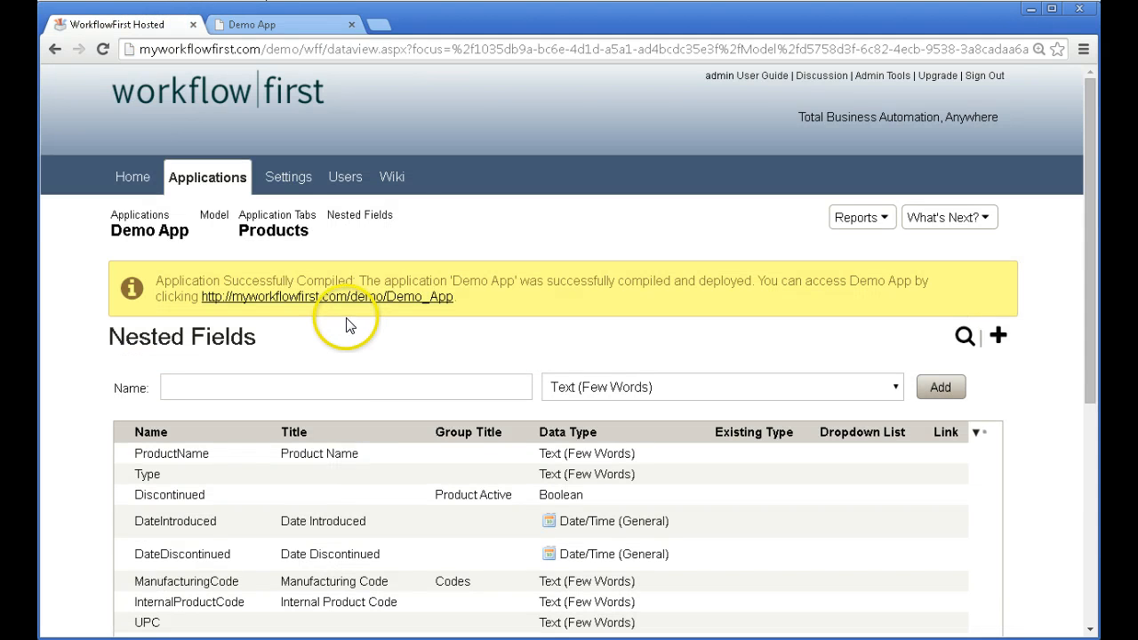
pyautogui.scroll(-2, 356, 351)
pyautogui.scroll(-2, 355, 355)
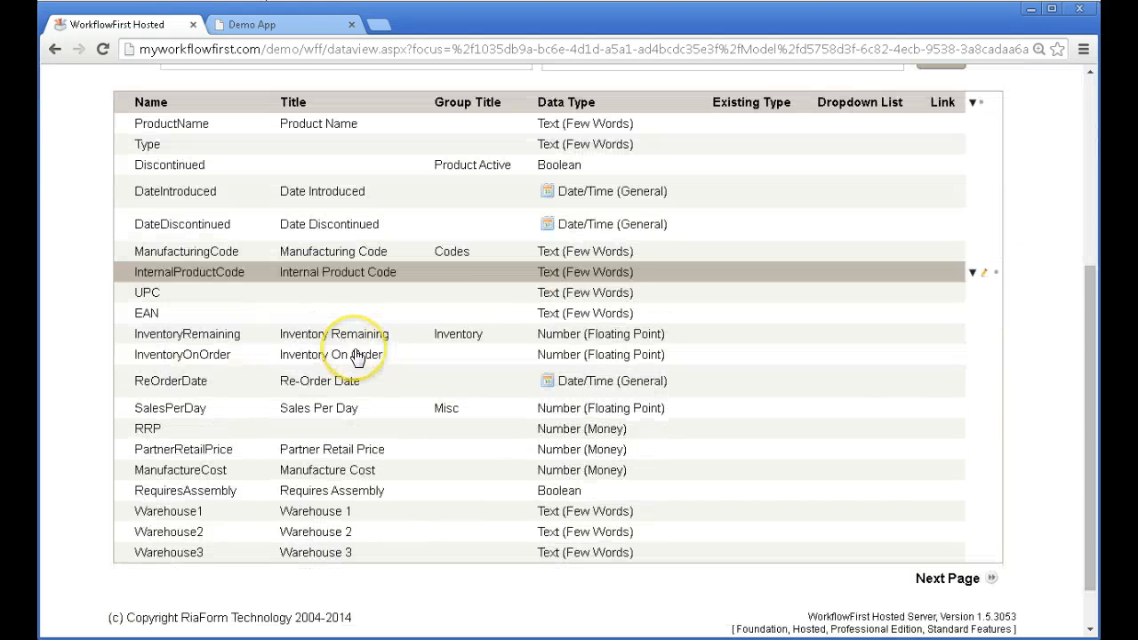
pyautogui.click(405, 414)
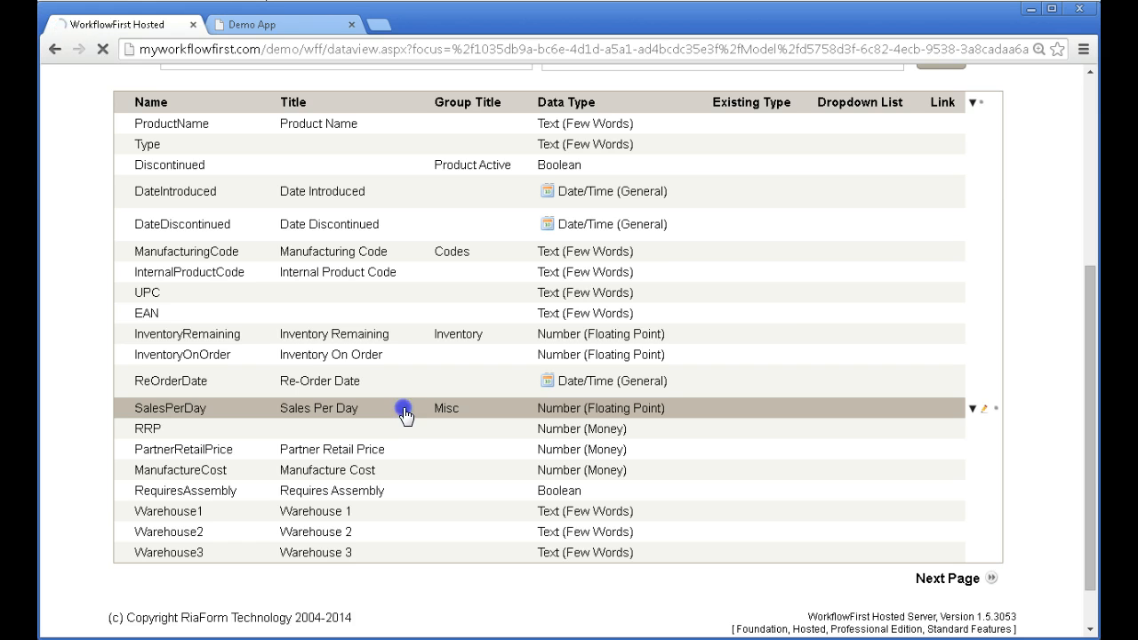
pyautogui.click(264, 576)
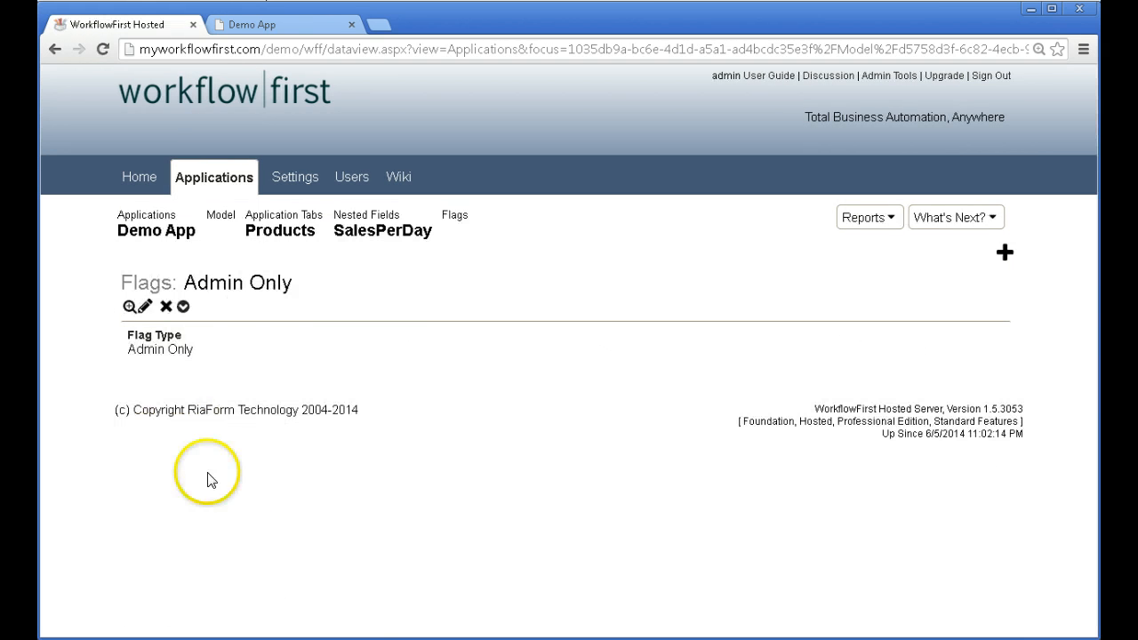
pyautogui.click(148, 306)
pyautogui.click(977, 351)
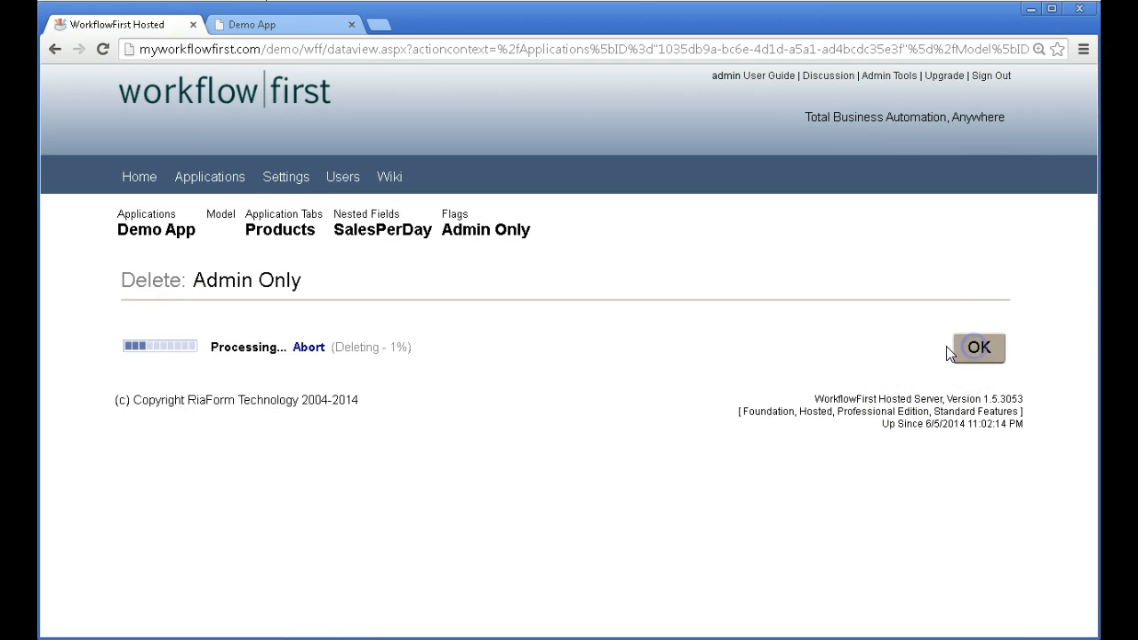
pyautogui.click(382, 231)
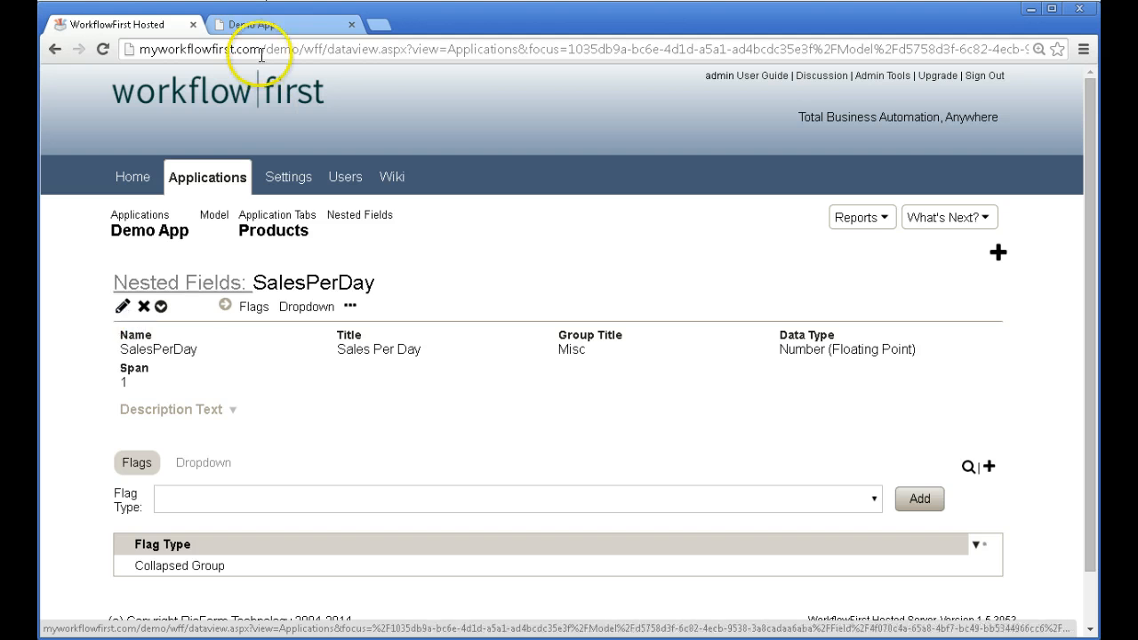
# - Switch to the Demo App and expand the Inventory and Misc groups of the Chair product's edit form
pyautogui.click(296, 27)
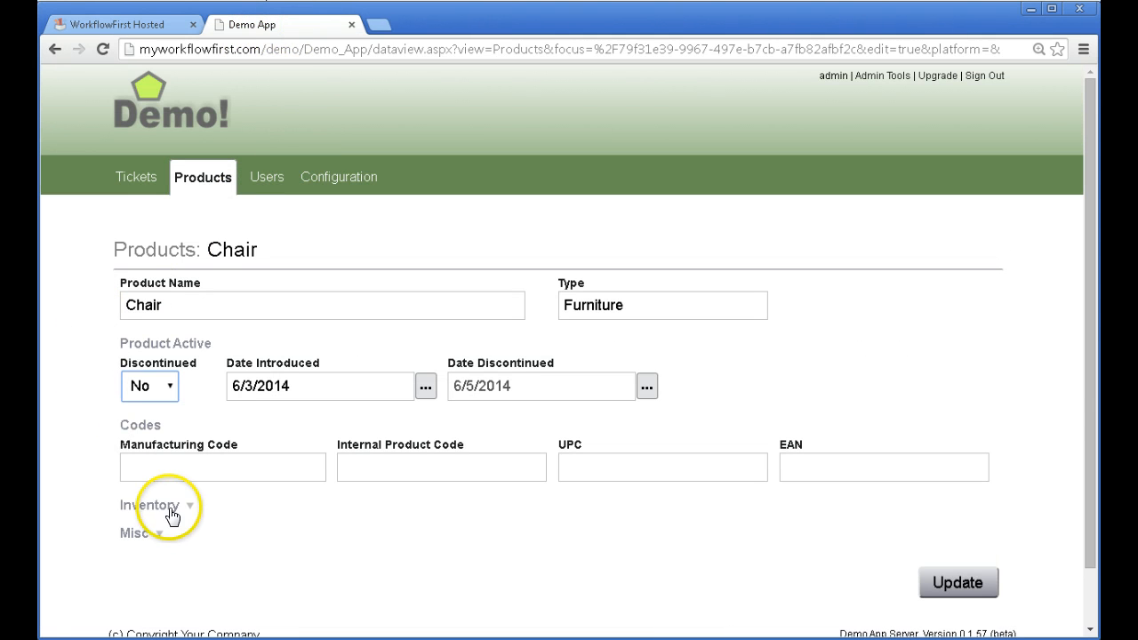
pyautogui.click(81, 488)
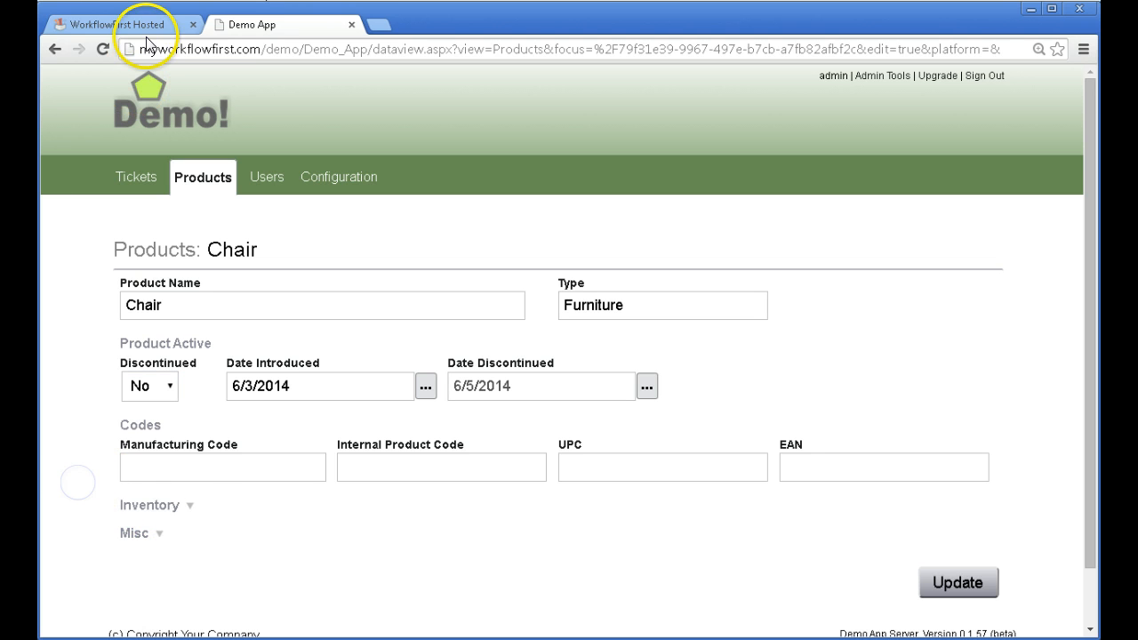
pyautogui.click(149, 506)
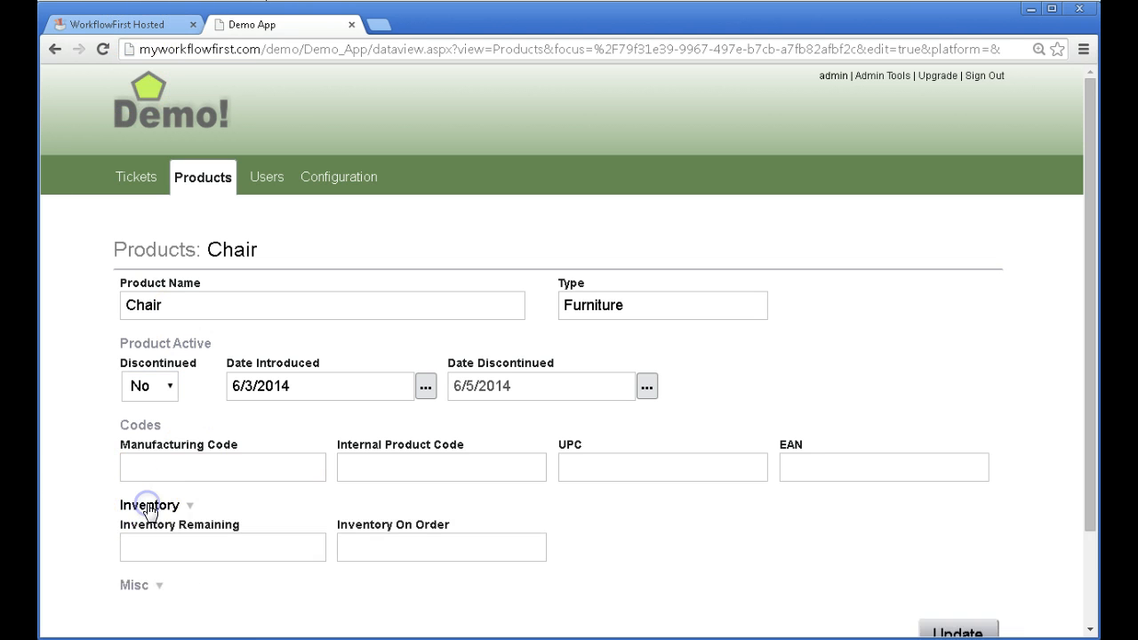
pyautogui.click(149, 575)
pyautogui.scroll(-3, 143, 577)
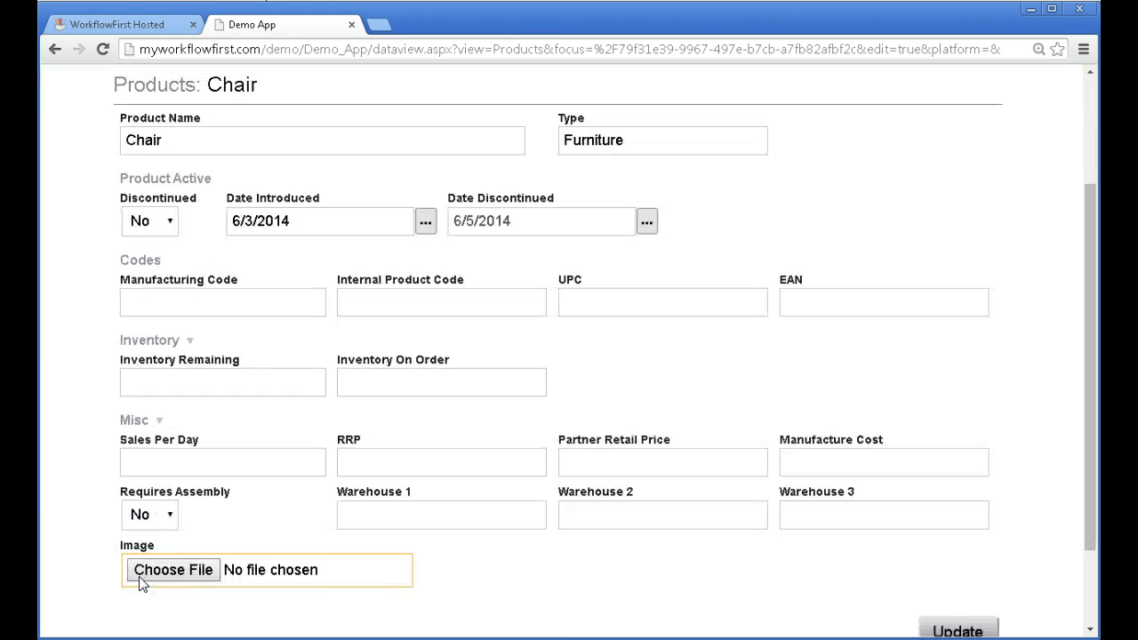
# - Set the Chair's Sales Per Day to 1234, save the record, and expand its Misc group to check the value
pyautogui.click(206, 462)
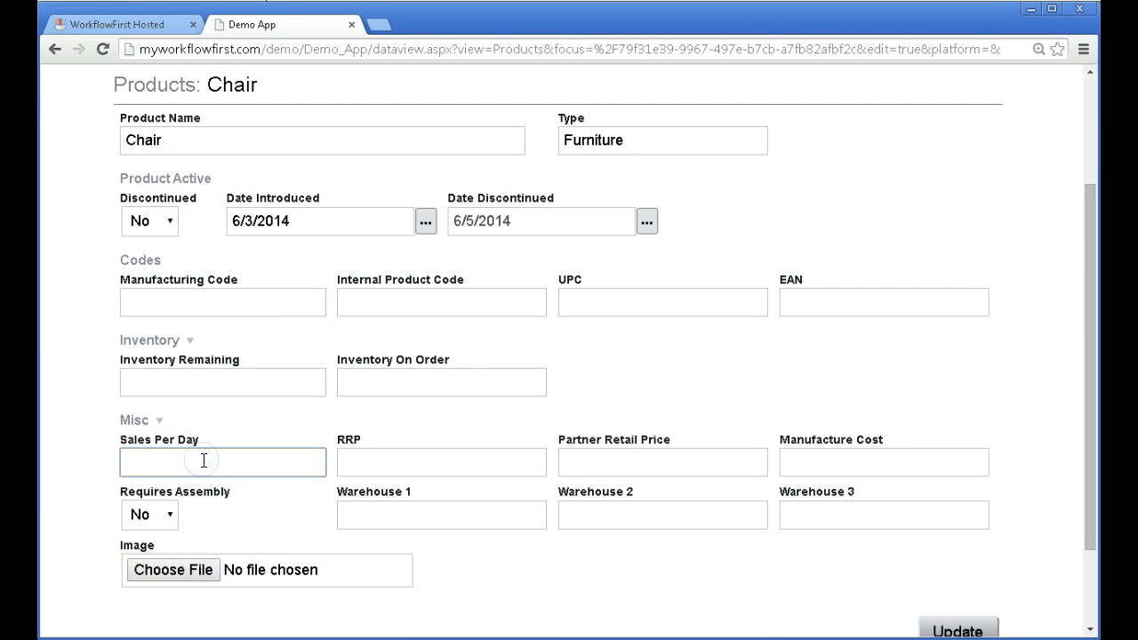
pyautogui.write('1234')
pyautogui.press('Return')
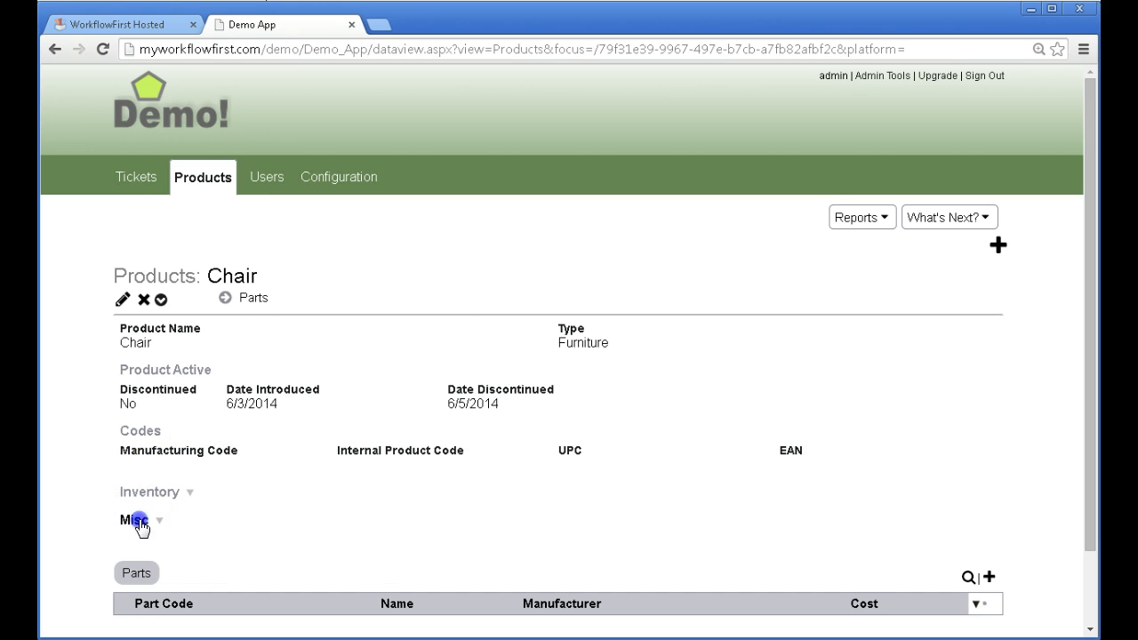
pyautogui.click(133, 521)
pyautogui.scroll(-1, 91, 546)
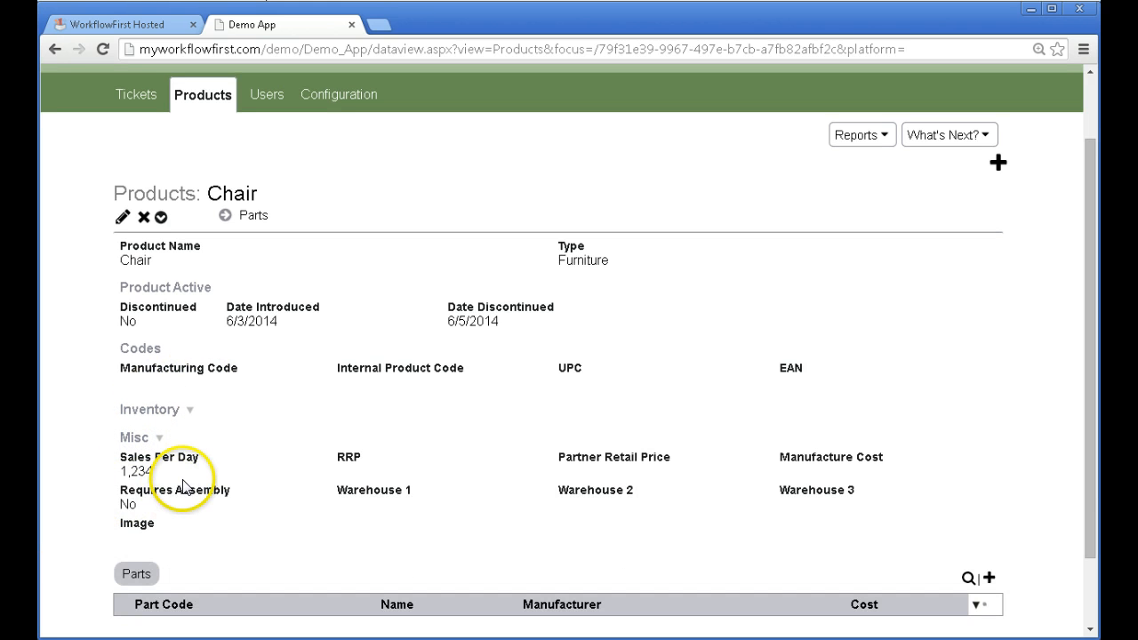
# - Switch to WorkflowFirst Hosted, set the SalesPerDay field's Format Code to #,##0.00, and save the field
pyautogui.click(131, 24)
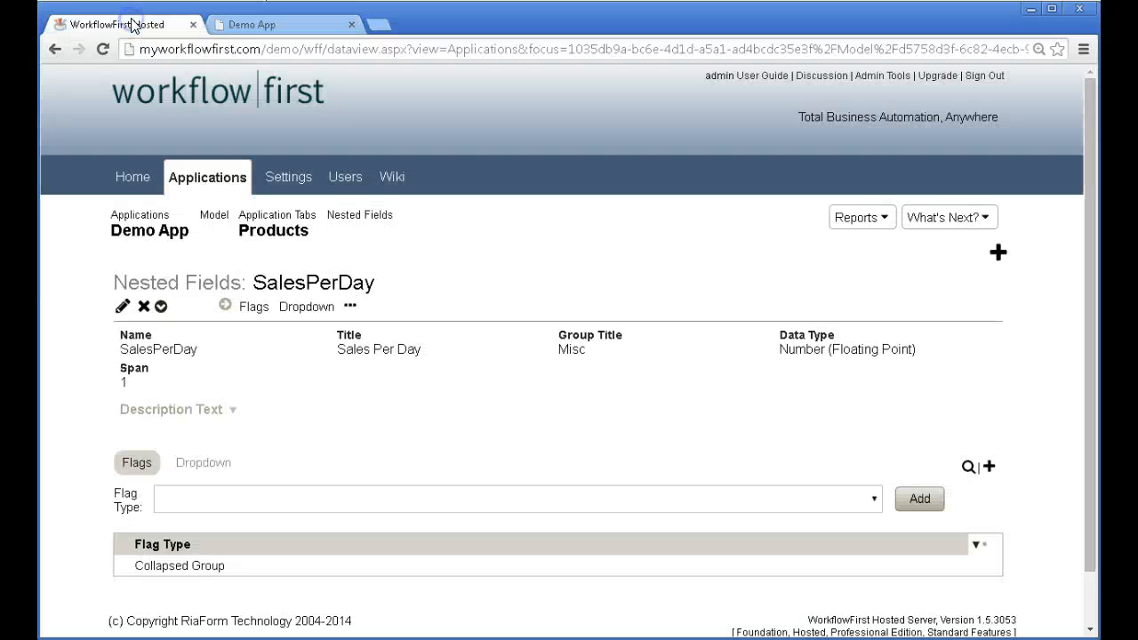
pyautogui.click(122, 307)
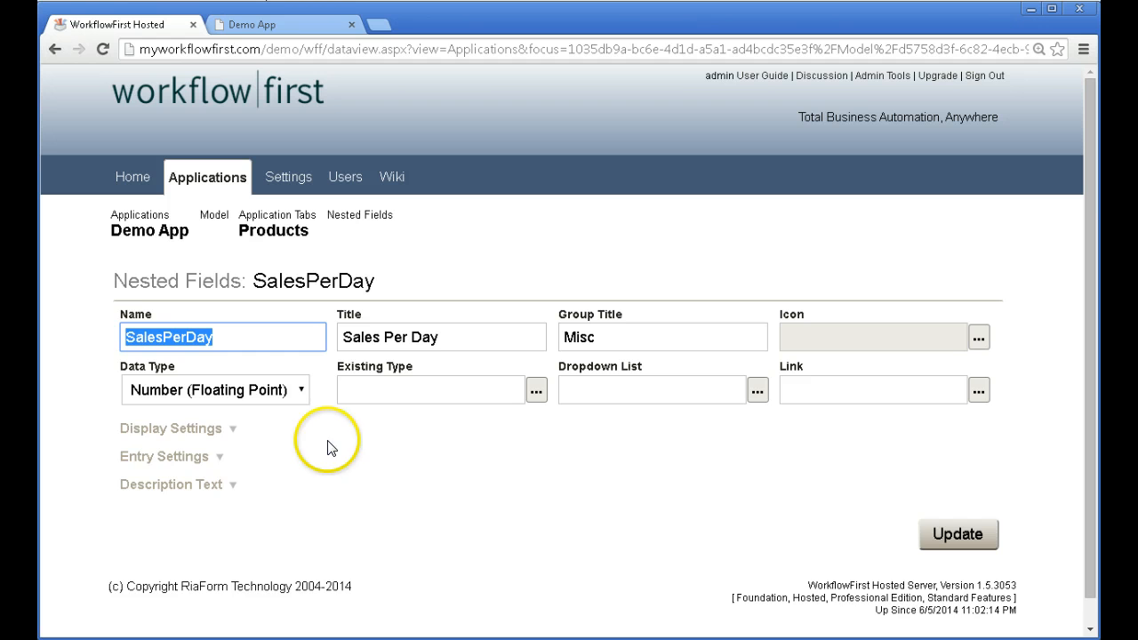
pyautogui.click(183, 430)
pyautogui.click(574, 473)
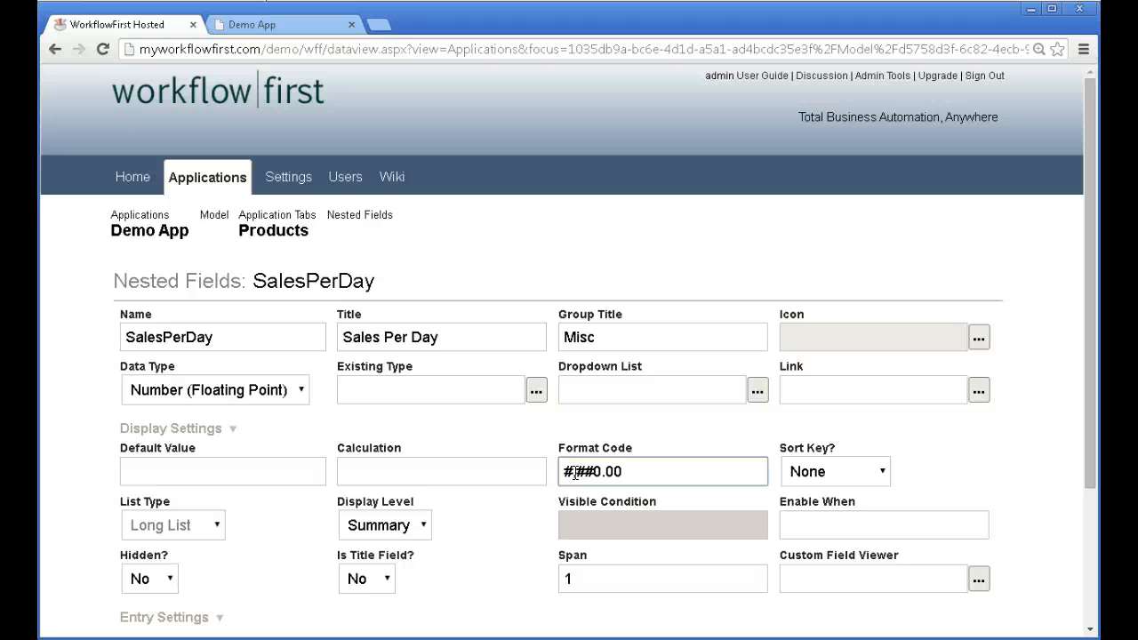
pyautogui.click(662, 430)
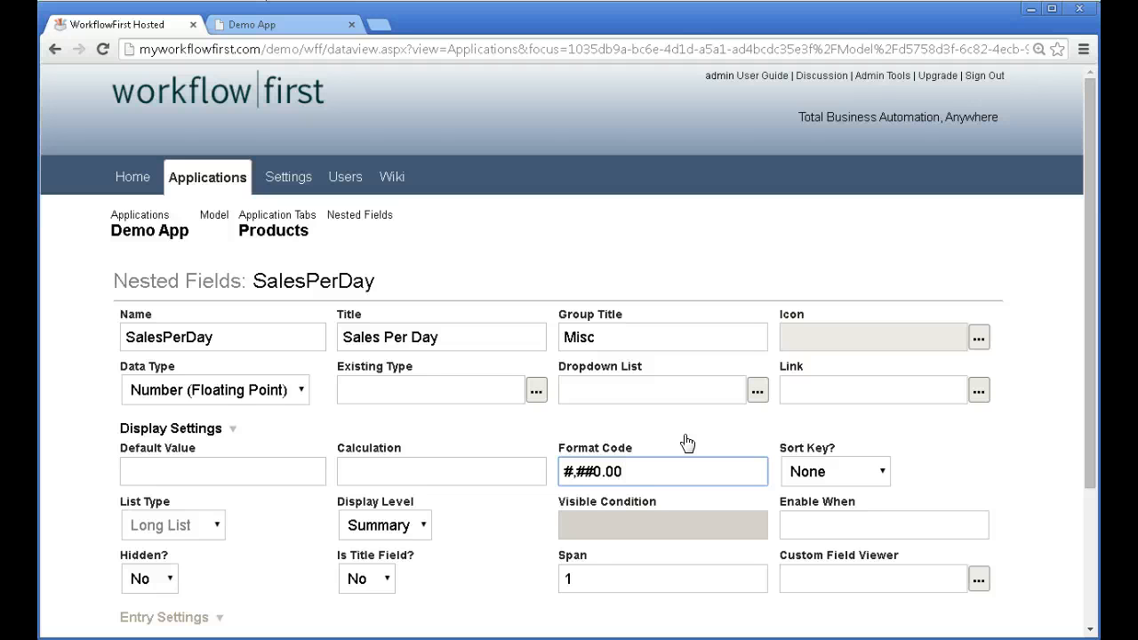
pyautogui.moveTo(1087, 403); pyautogui.dragTo(1088, 474)
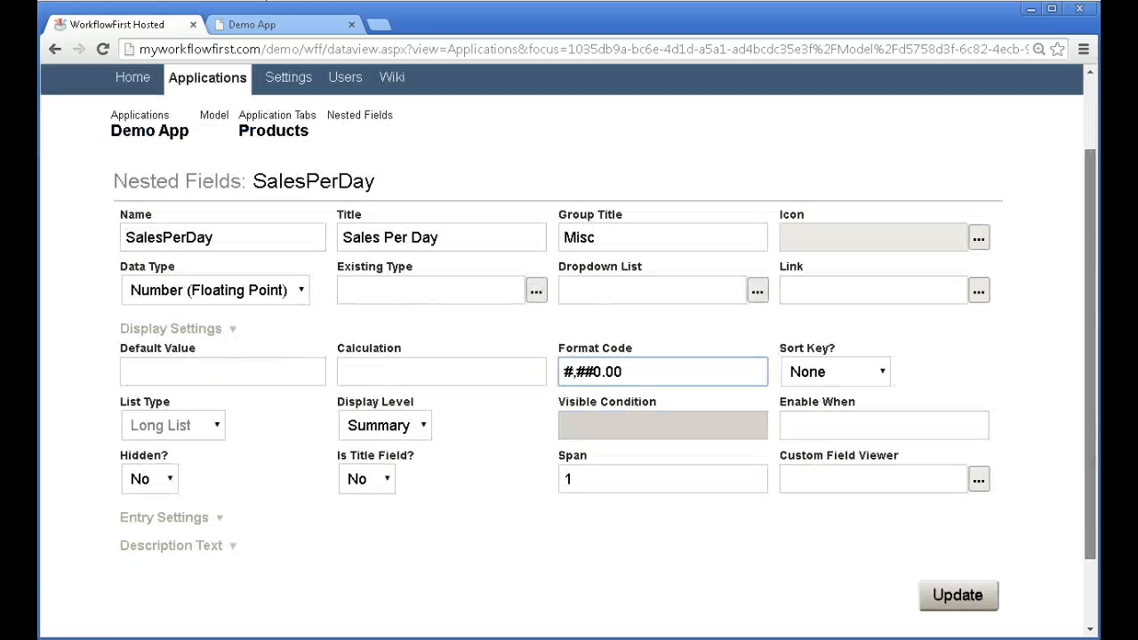
pyautogui.scroll(-1, 1003, 520)
pyautogui.click(959, 579)
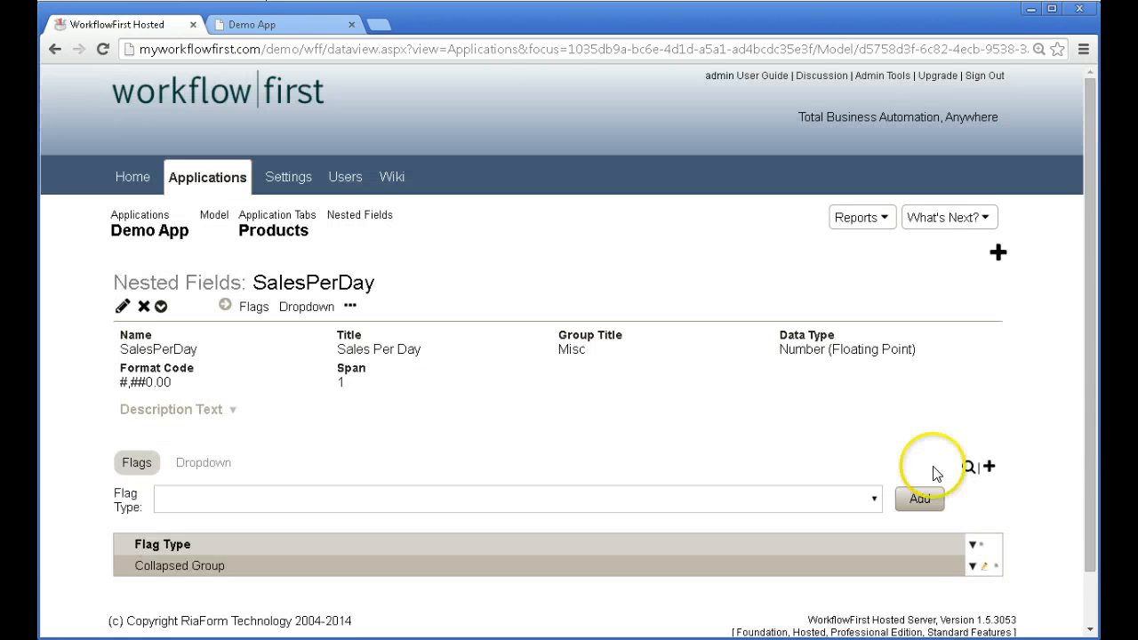
# - Publish the Demo App with Patch set to Yes
pyautogui.click(924, 218)
pyautogui.click(907, 418)
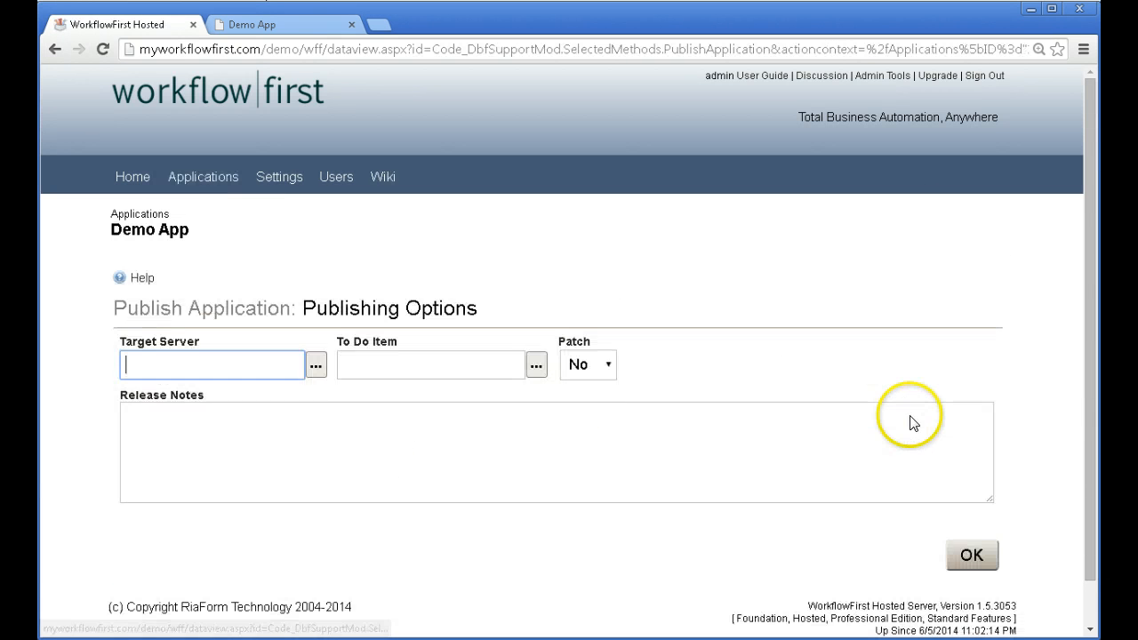
pyautogui.click(593, 372)
pyautogui.click(590, 387)
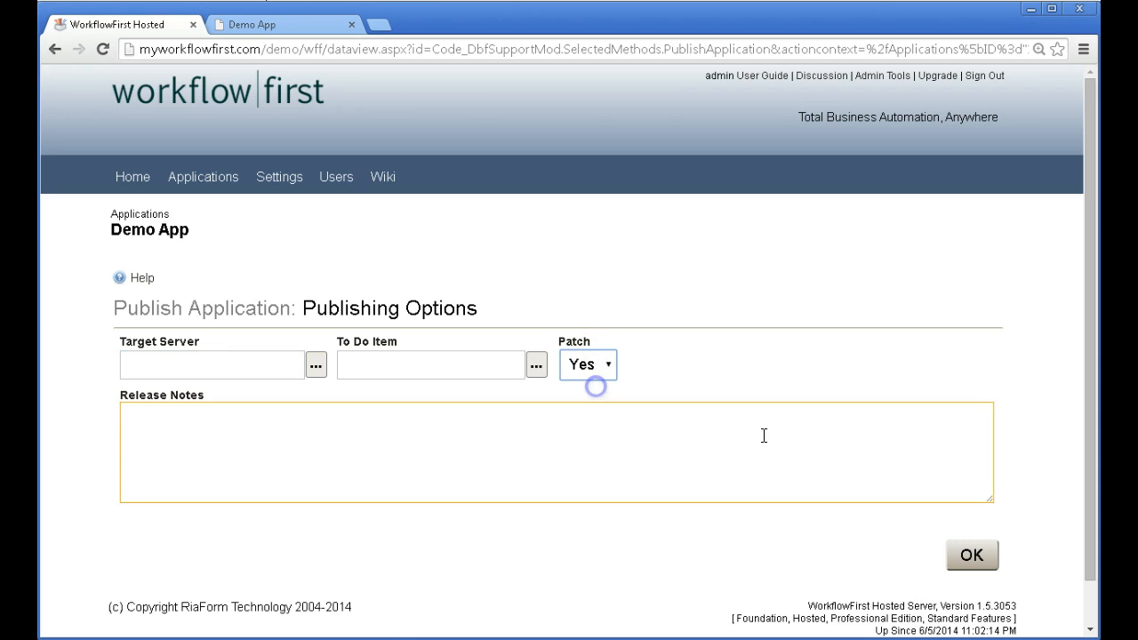
pyautogui.click(971, 554)
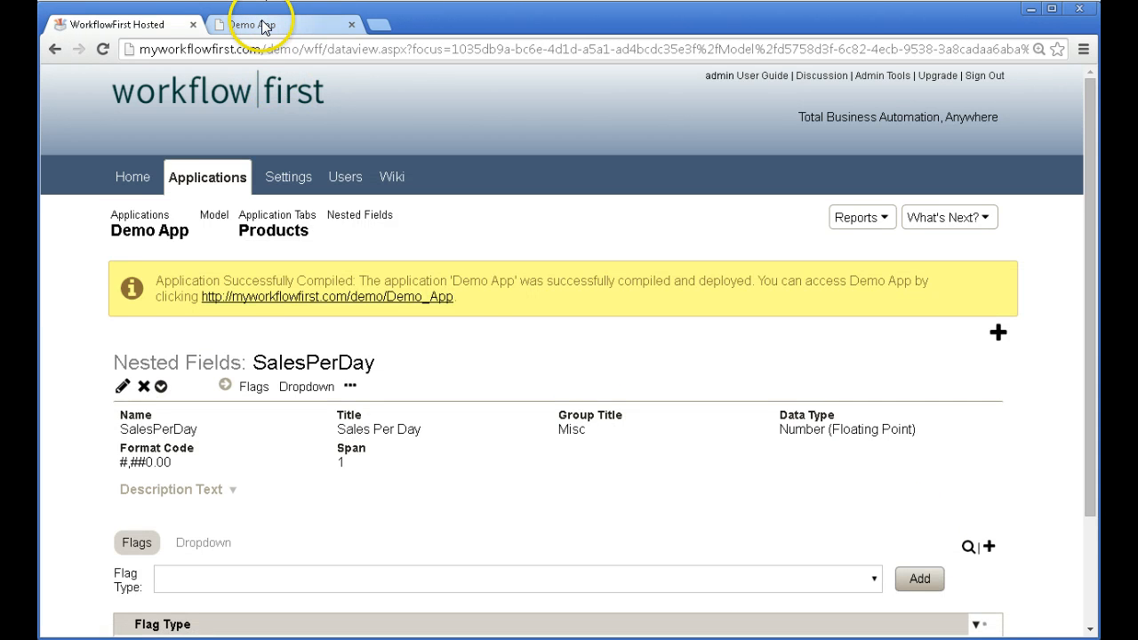
# - Switch to the Demo App, reload the Chair product, and expand its Misc group to check the Sales Per Day format
pyautogui.click(264, 26)
pyautogui.press('F5')
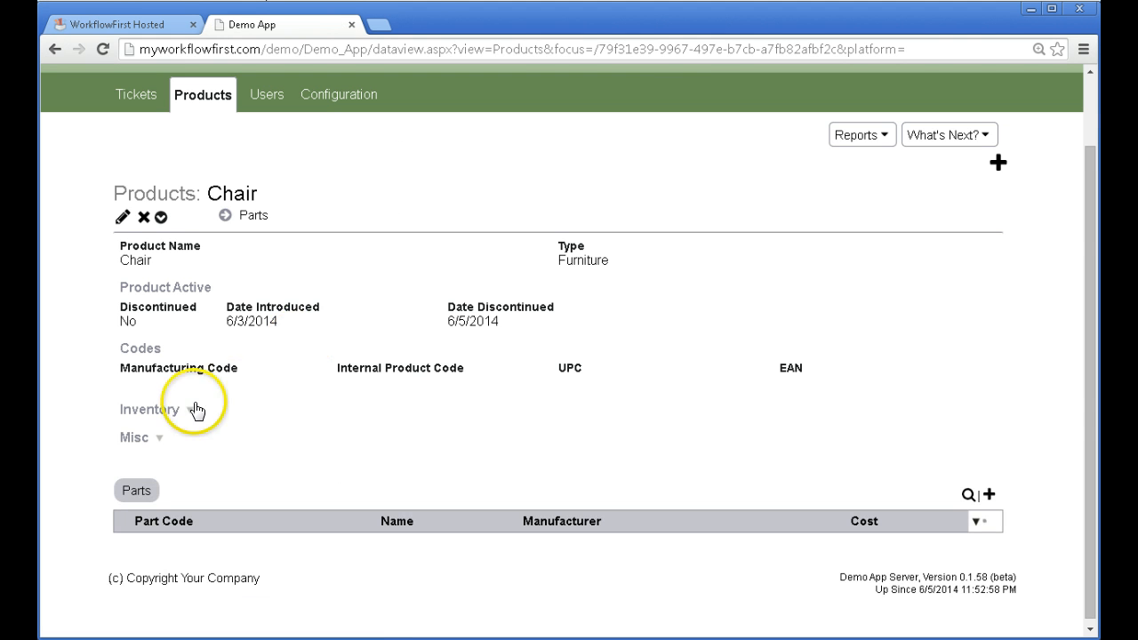
pyautogui.click(139, 439)
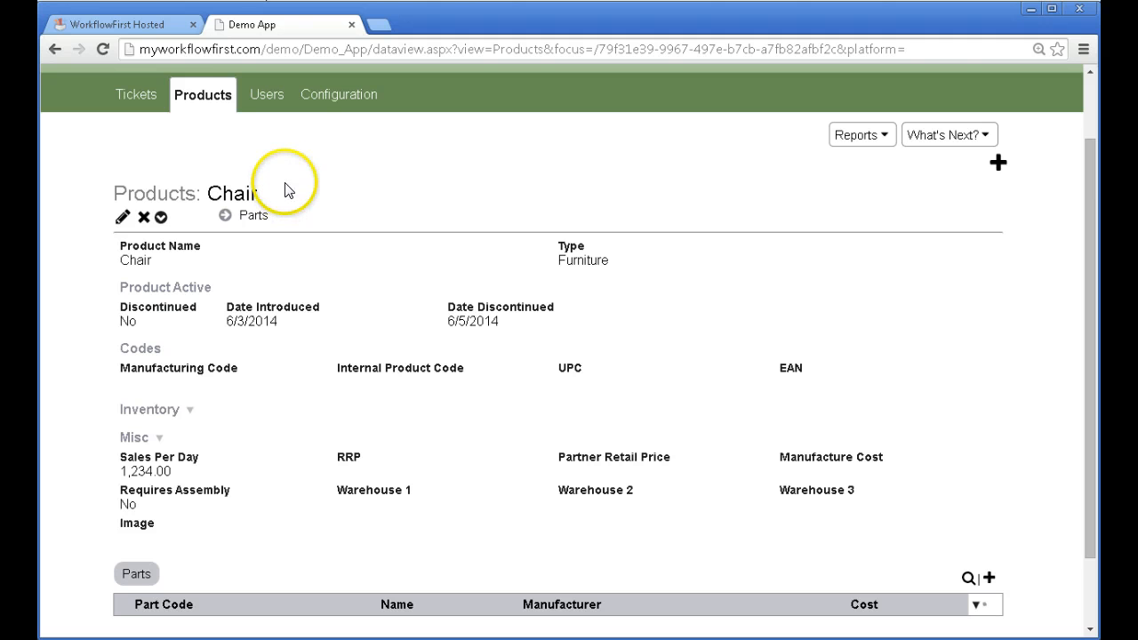
# - Switch back to WorkflowFirst Hosted, return to the Products application tab, and show its additional related sections
pyautogui.click(156, 33)
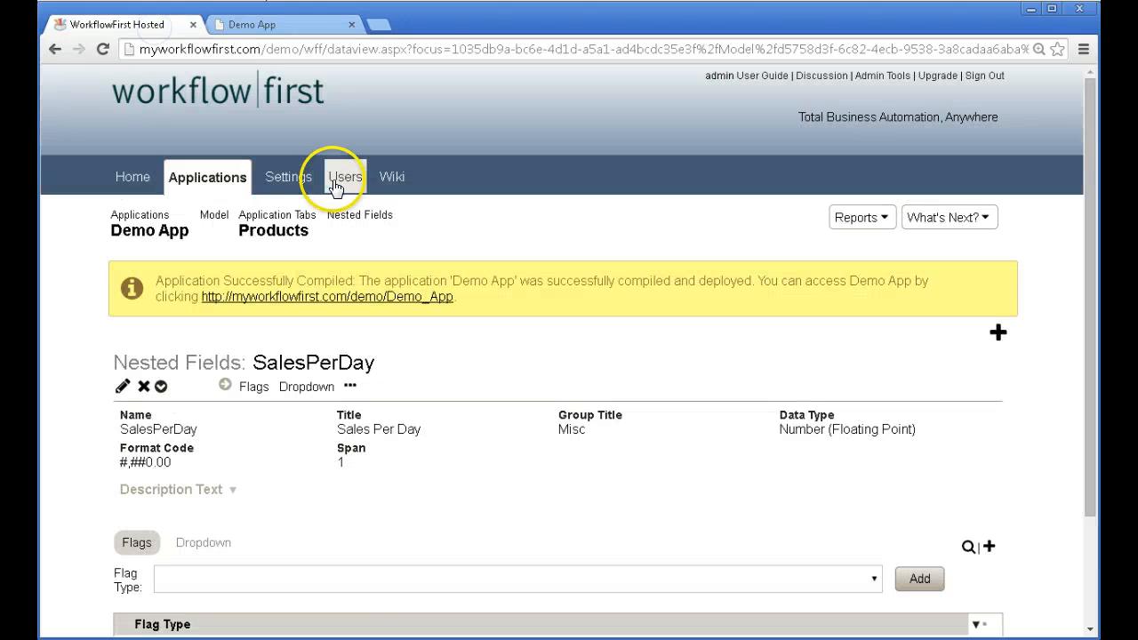
pyautogui.click(282, 230)
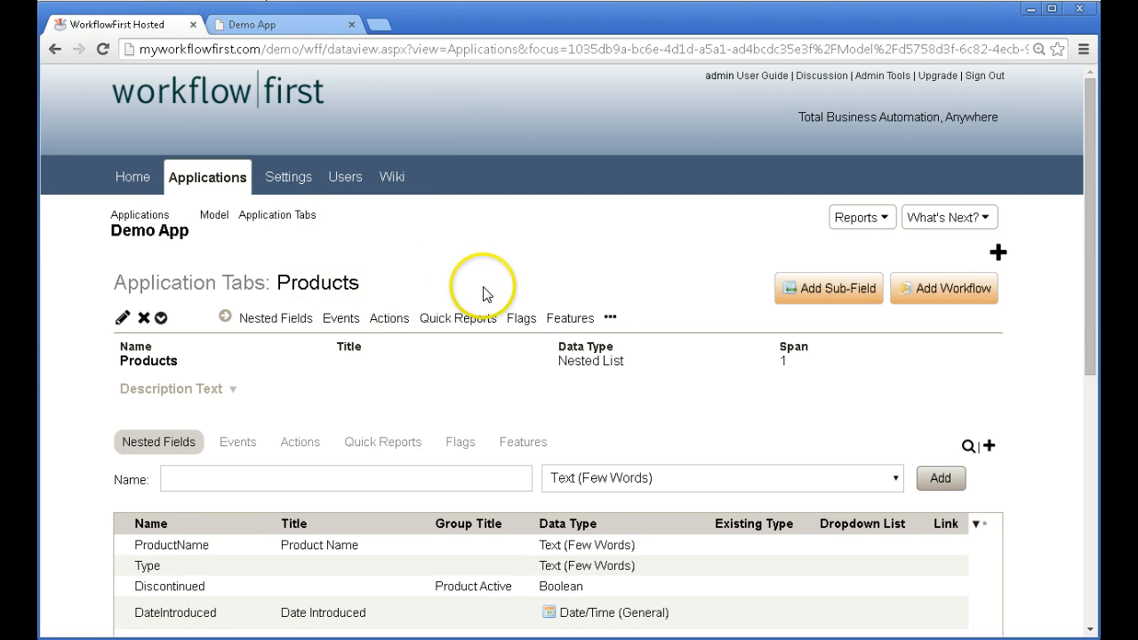
pyautogui.click(612, 320)
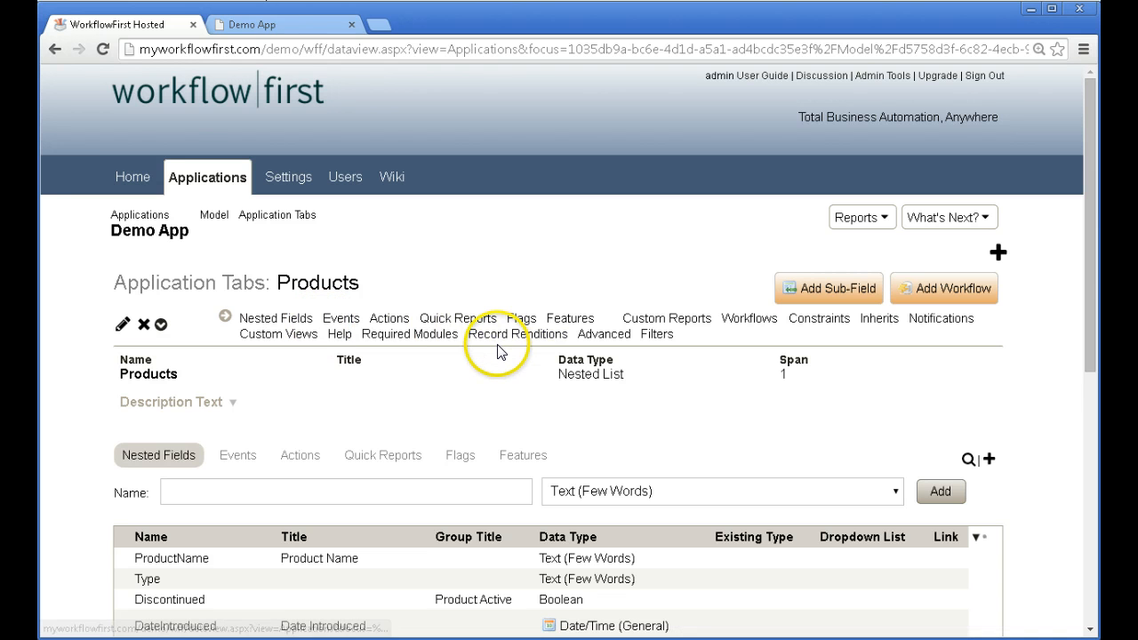
pyautogui.scroll(-1, 382, 414)
pyautogui.click(384, 410)
pyautogui.scroll(-1, 384, 411)
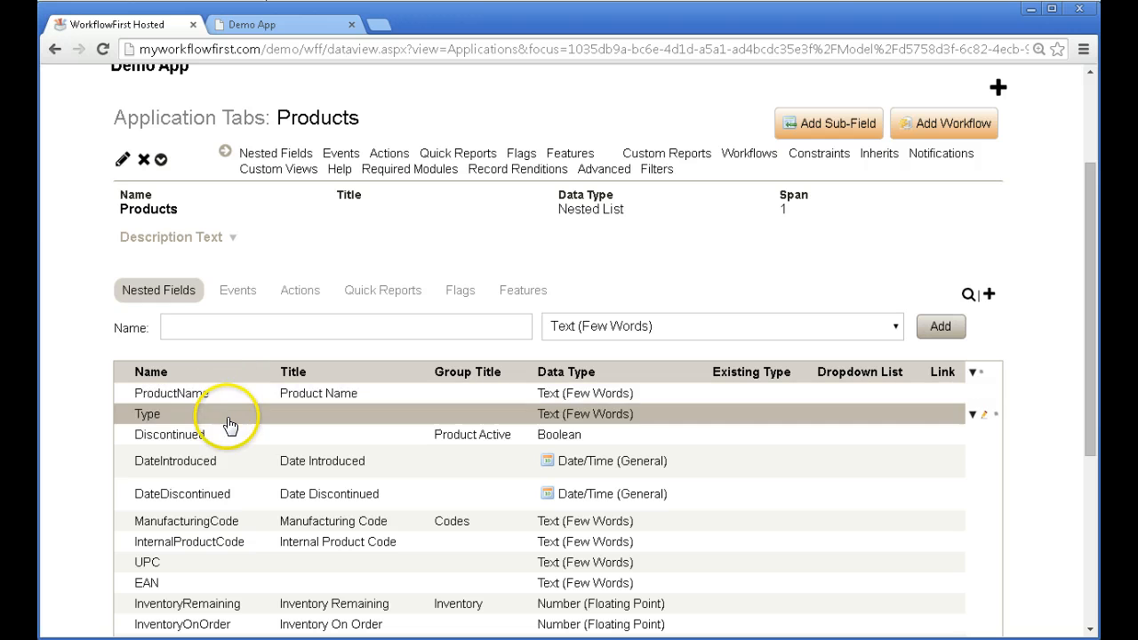
# - Add a field rendition to the Discontinued field with title "Is Discontinued?" and condition #input/Discontinued=true
pyautogui.click(299, 437)
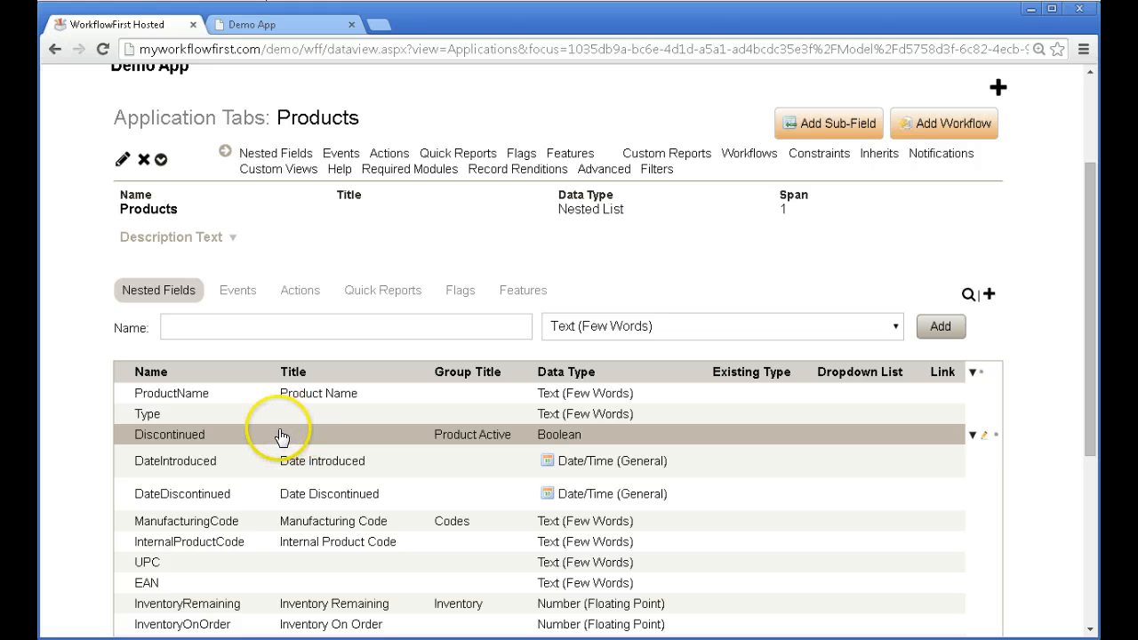
pyautogui.click(298, 436)
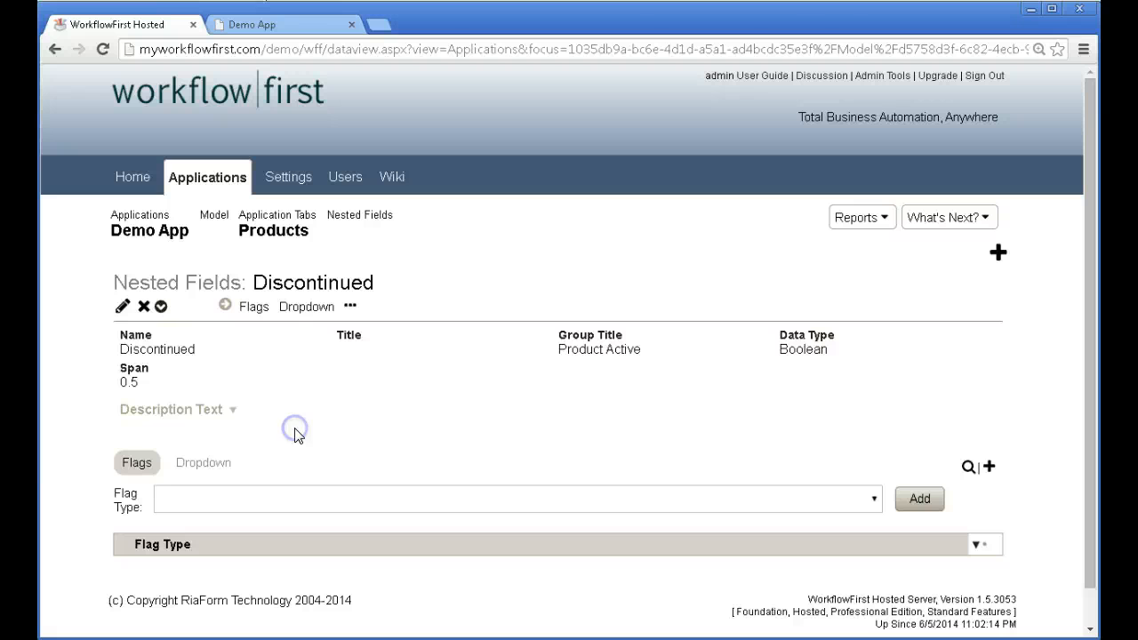
pyautogui.click(354, 308)
pyautogui.click(511, 308)
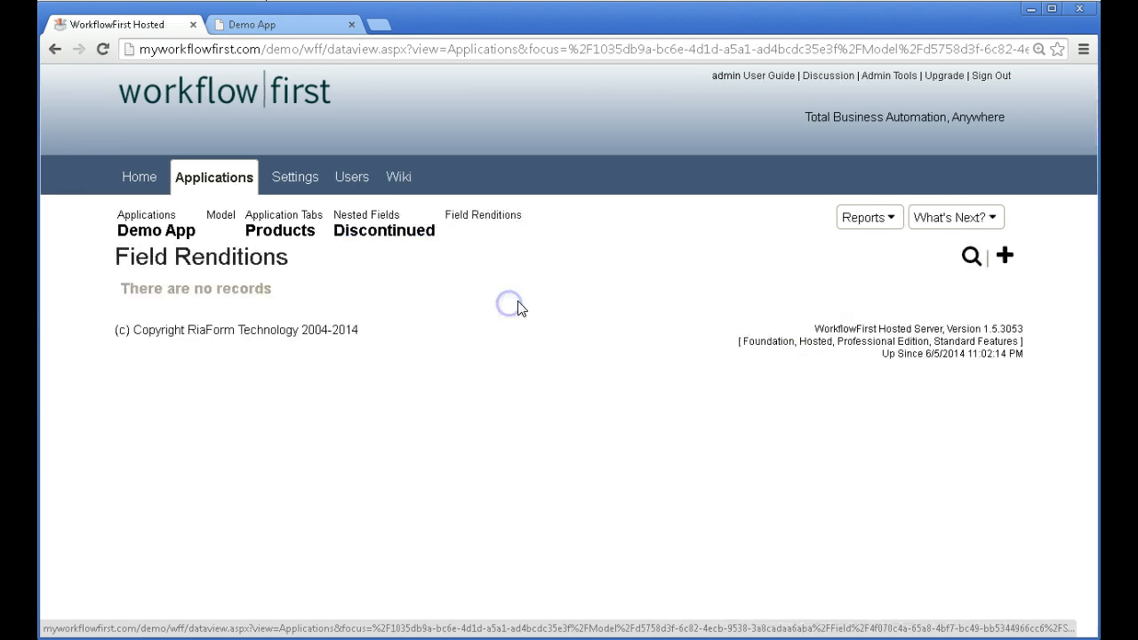
pyautogui.click(1002, 256)
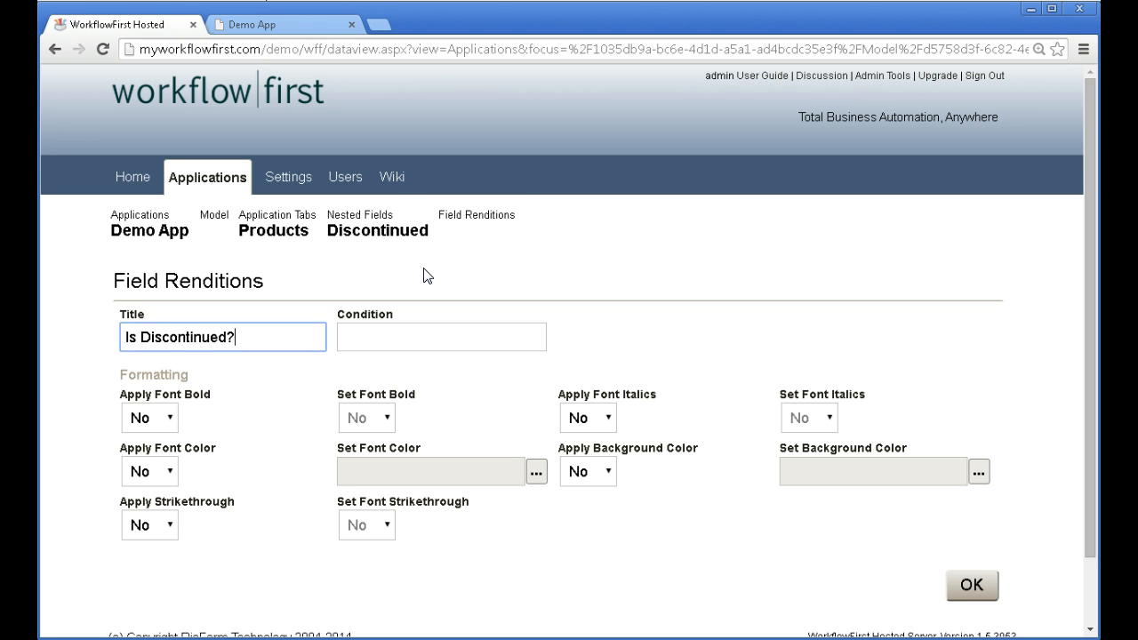
pyautogui.write('Is Discontinued?')
pyautogui.press('Tab')
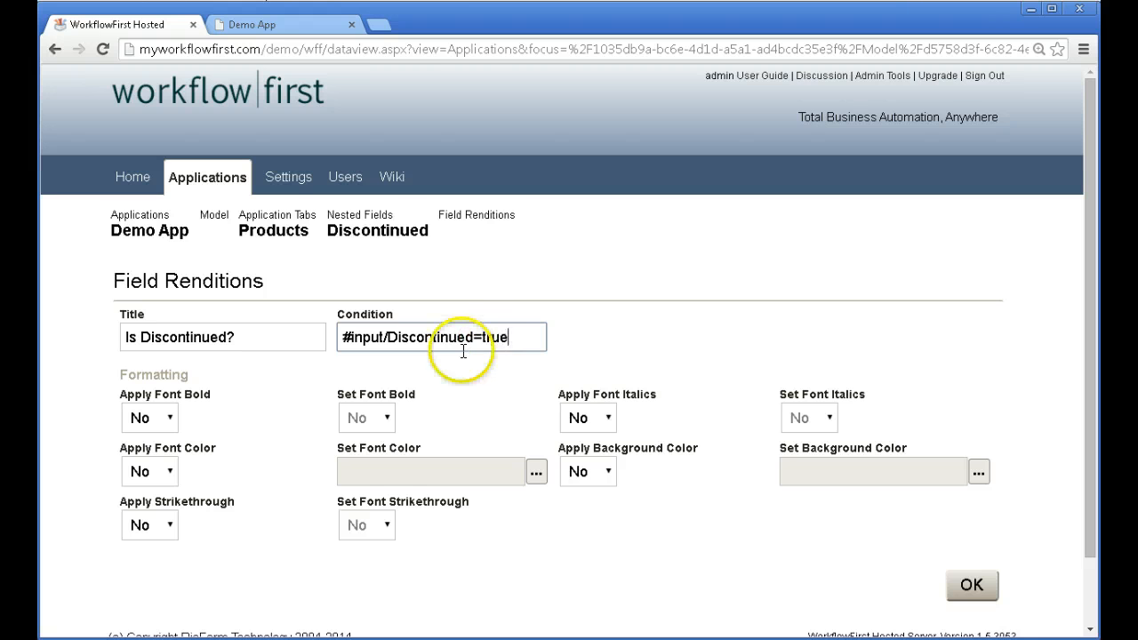
# - Set both Apply Font Bold and Set Font Bold to Yes for the rendition
pyautogui.click(155, 415)
pyautogui.click(145, 439)
pyautogui.click(352, 418)
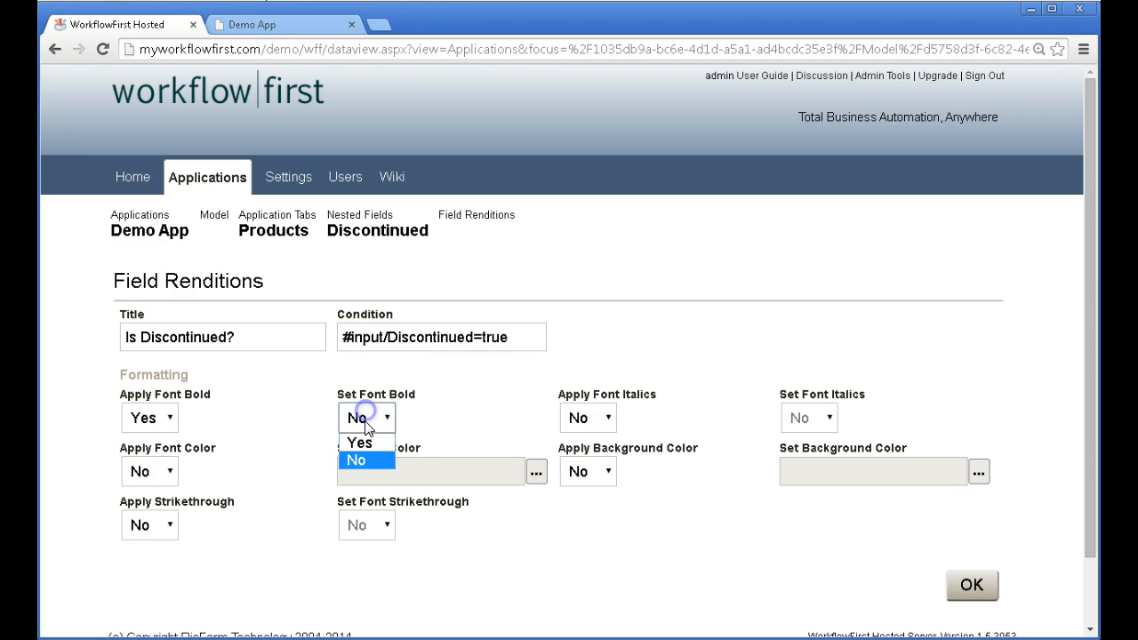
pyautogui.click(356, 439)
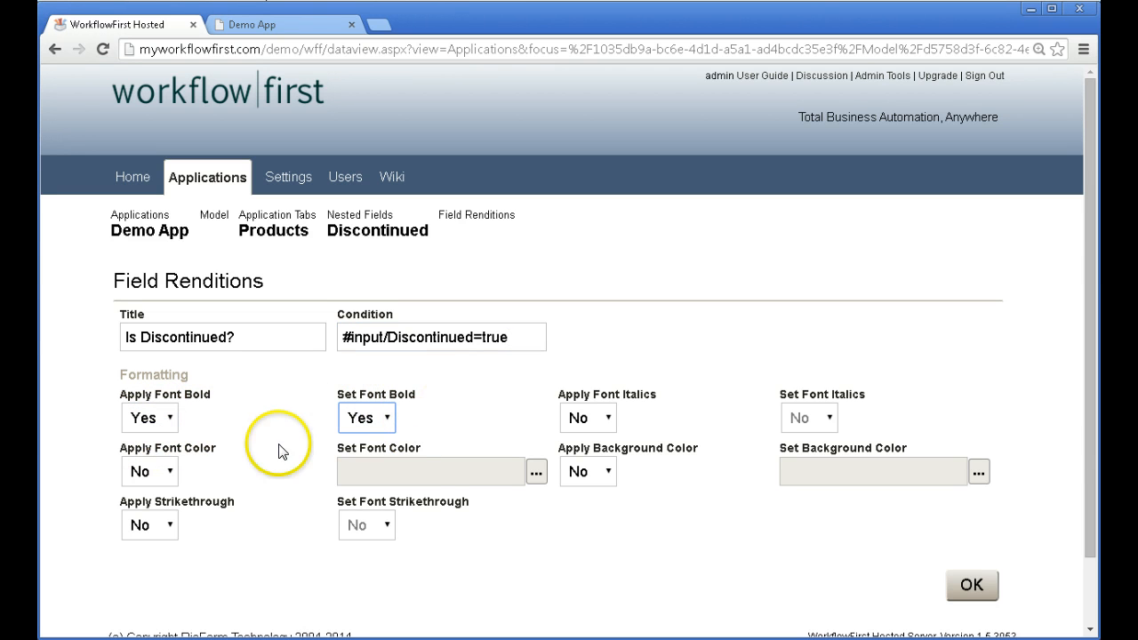
# - Set Apply Font Color to Yes, choose the red font color #DF3535, and save the field rendition
pyautogui.click(165, 472)
pyautogui.click(153, 496)
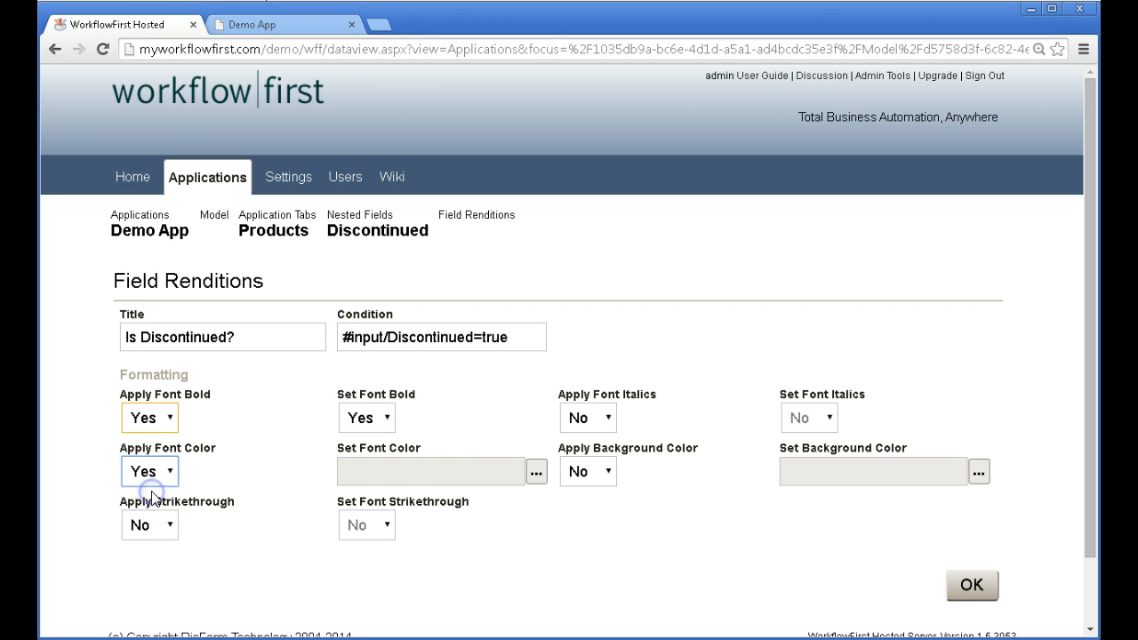
pyautogui.click(536, 472)
pyautogui.scroll(-1, 542, 479)
pyautogui.click(519, 470)
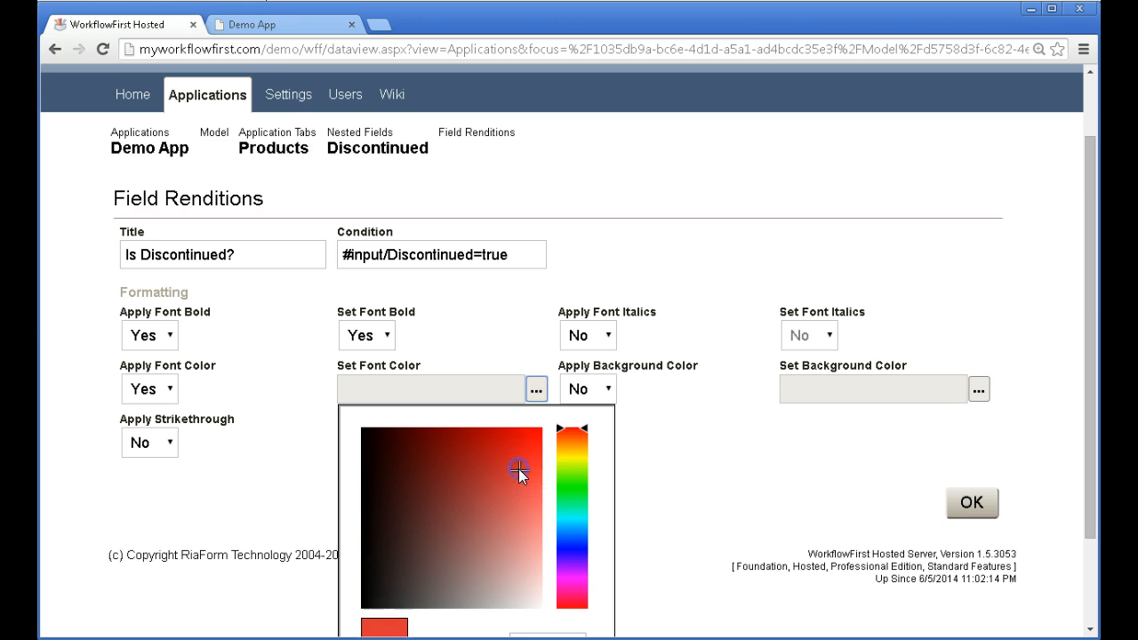
pyautogui.scroll(-1, 519, 471)
pyautogui.click(365, 620)
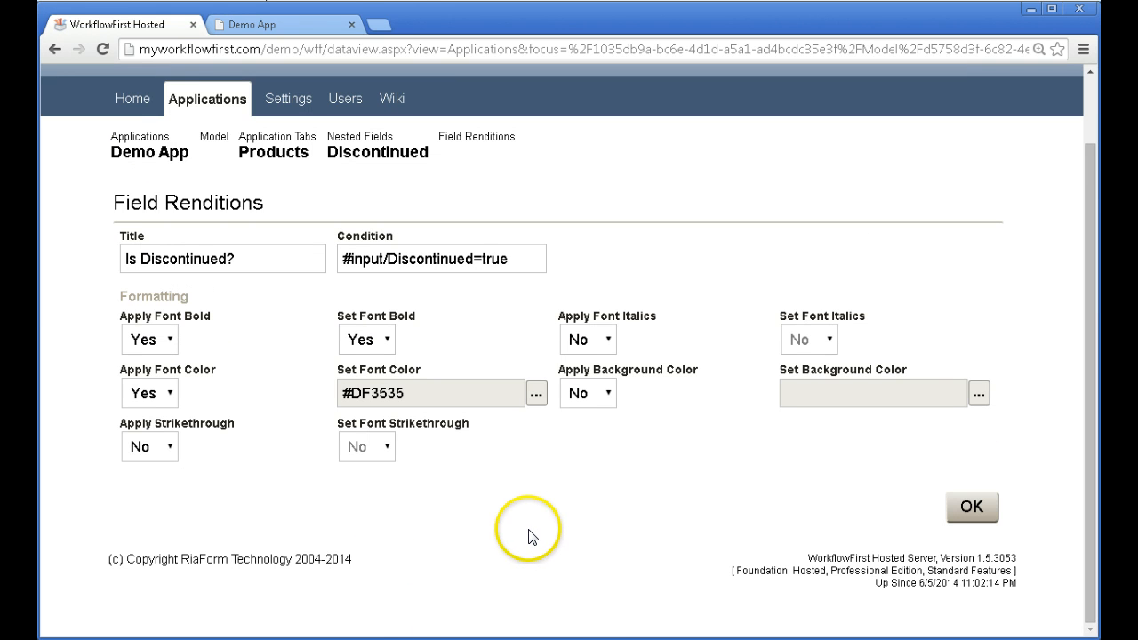
pyautogui.click(969, 508)
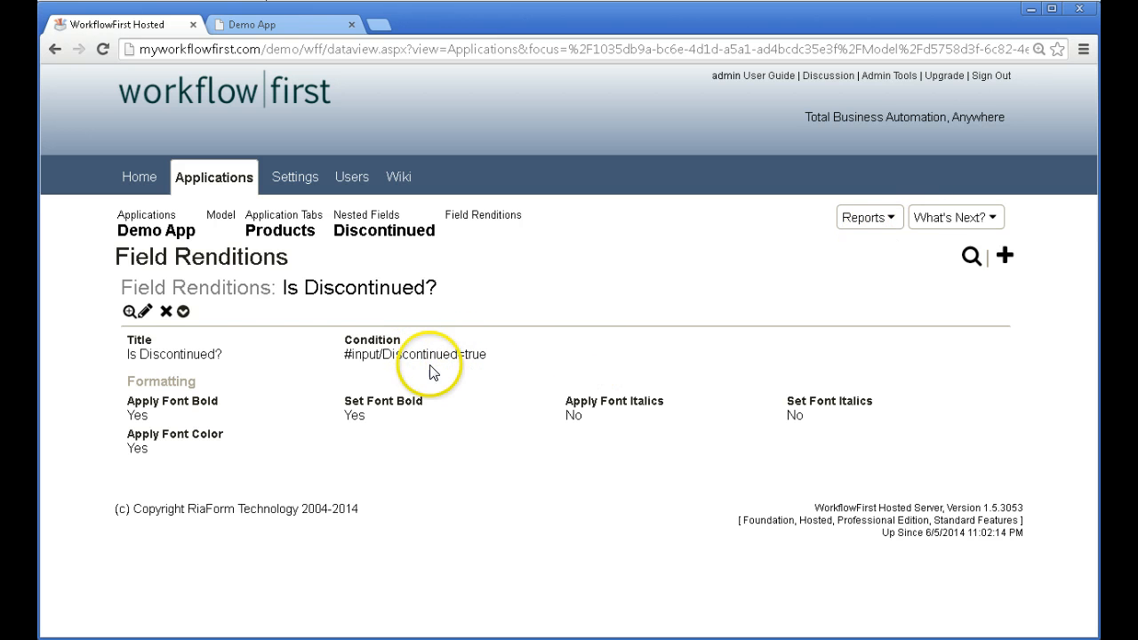
# - Publish the Demo App with Patch left at No
pyautogui.click(956, 217)
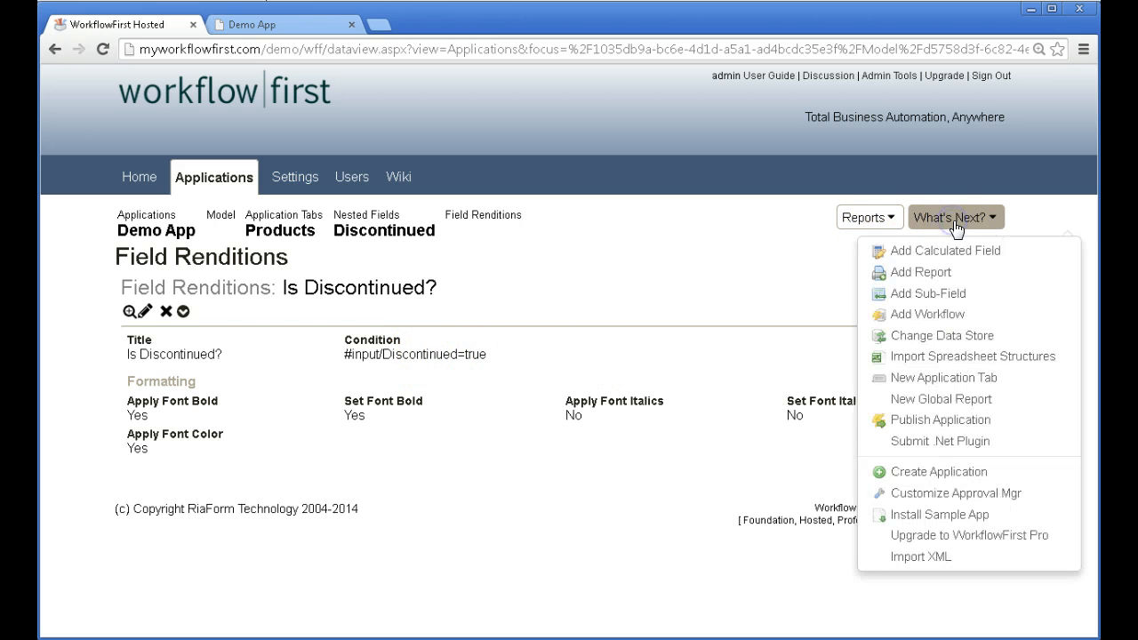
pyautogui.click(911, 426)
pyautogui.click(971, 549)
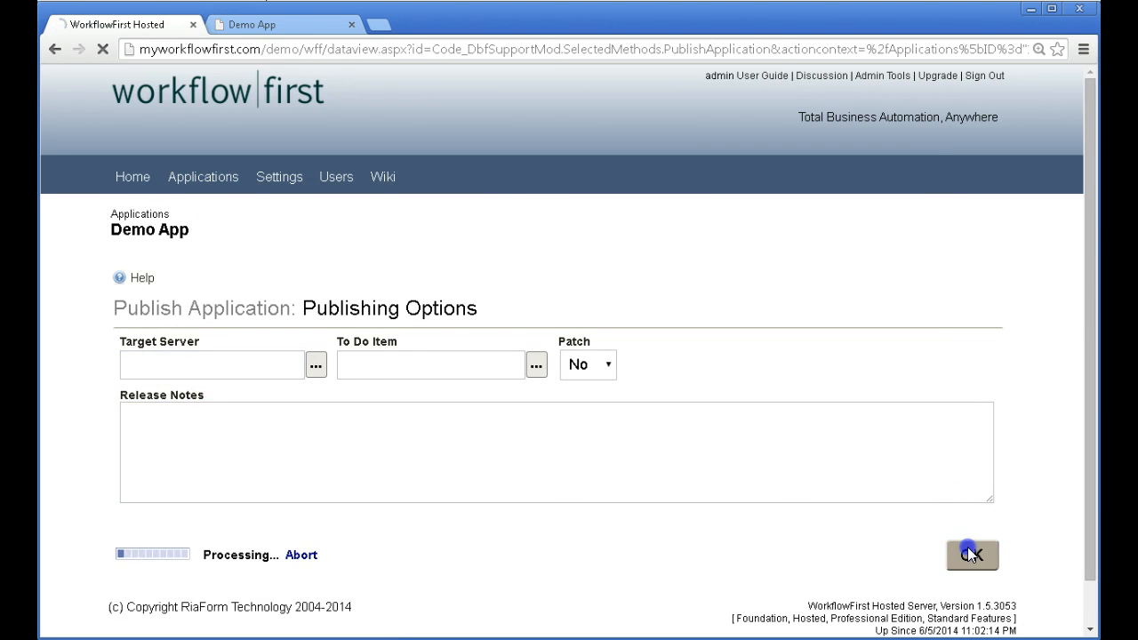
# - Switch to the Demo App, reload it, save the Chair with Discontinued set to Yes, and go to the Products list
pyautogui.click(296, 25)
pyautogui.press('F5')
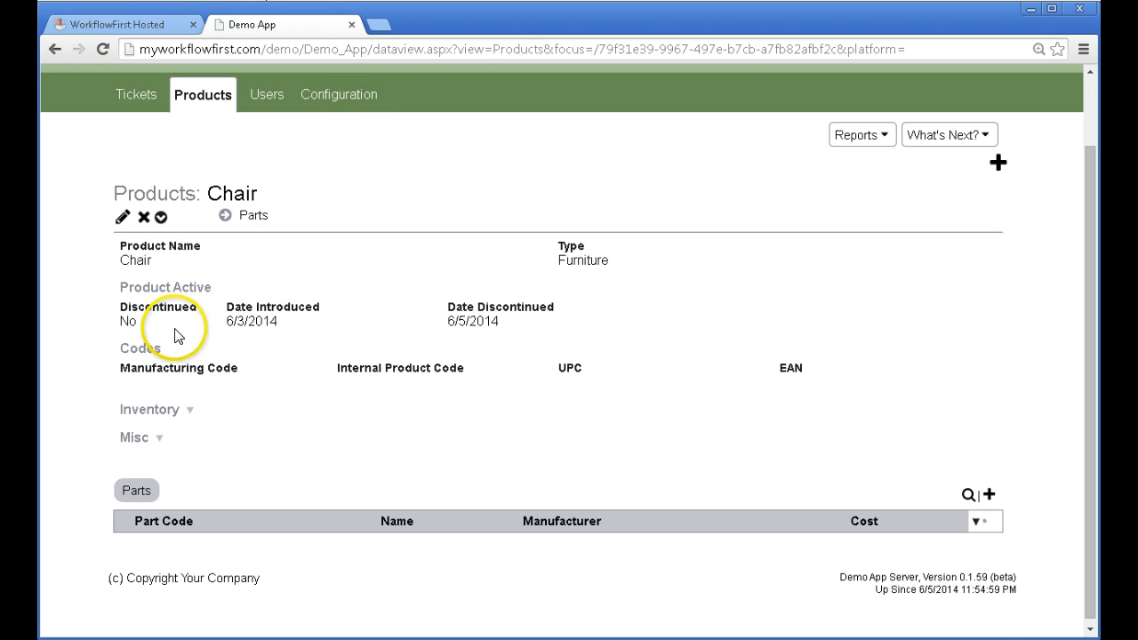
pyautogui.click(124, 221)
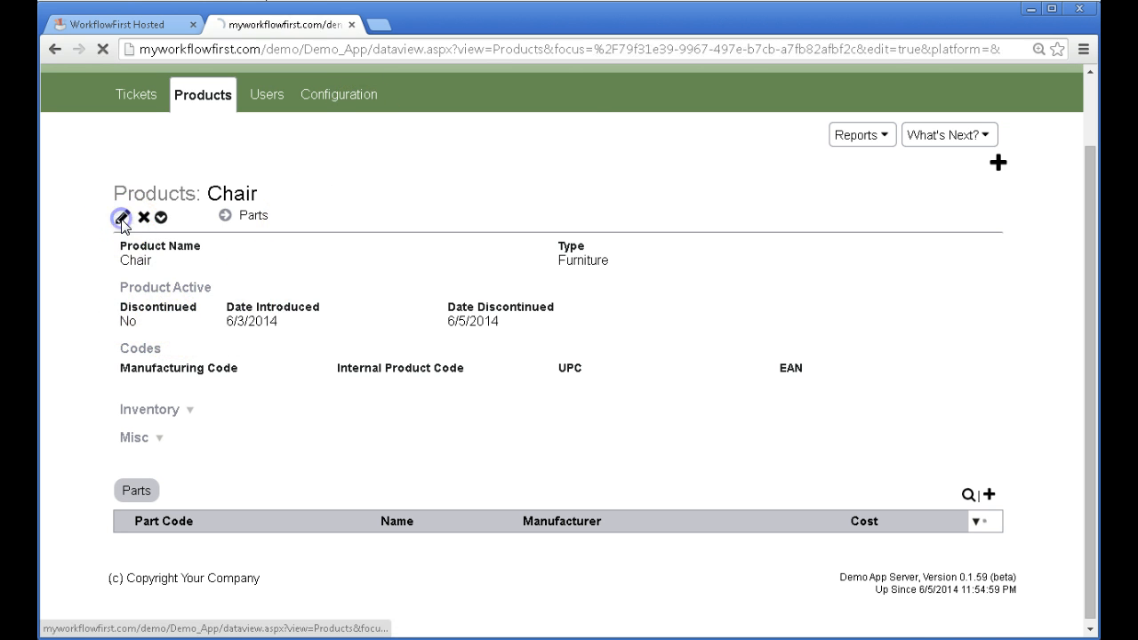
pyautogui.click(145, 387)
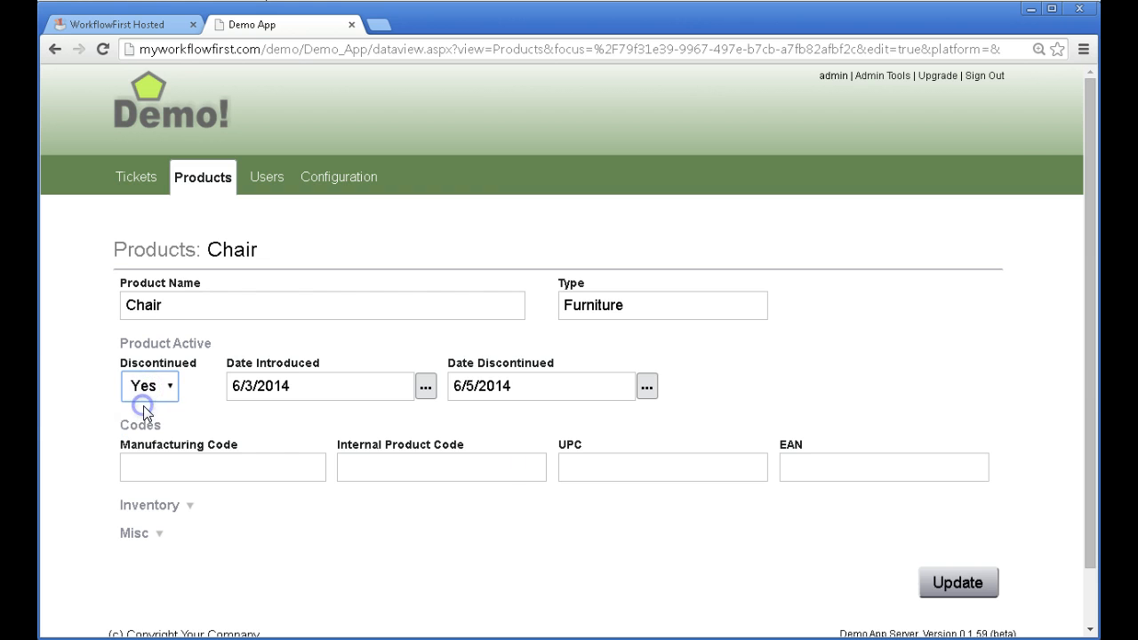
pyautogui.click(956, 584)
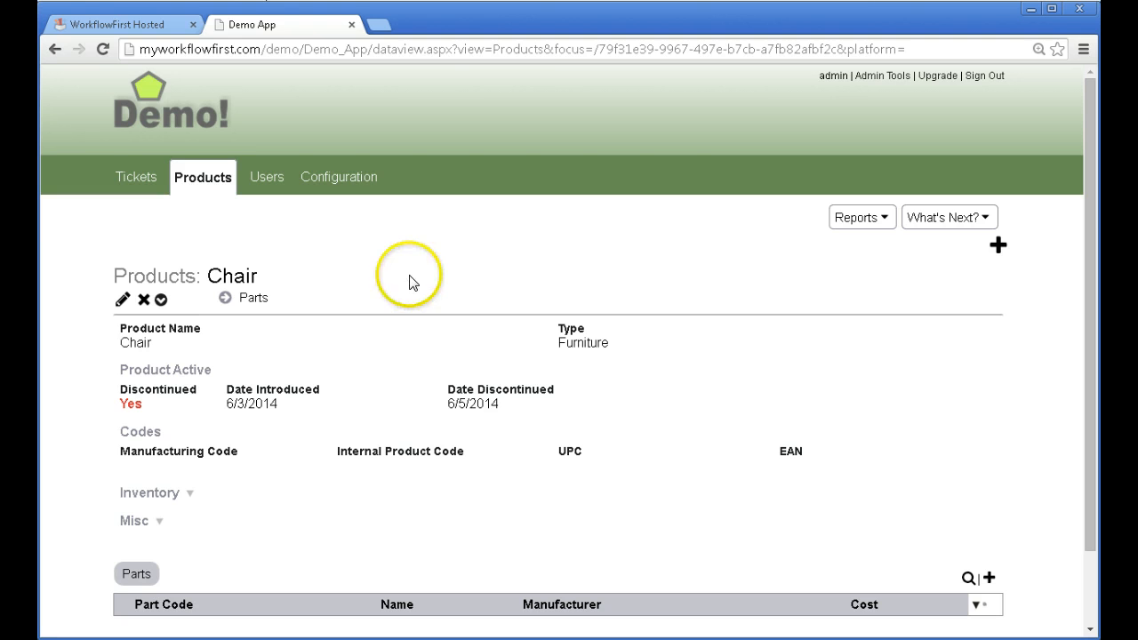
pyautogui.click(210, 180)
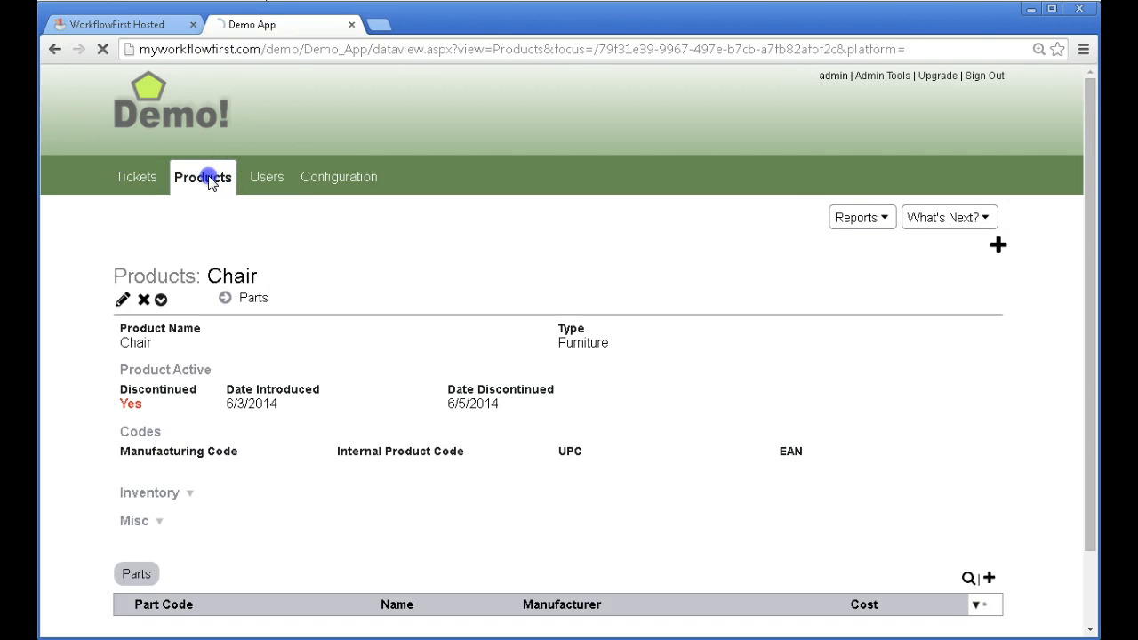